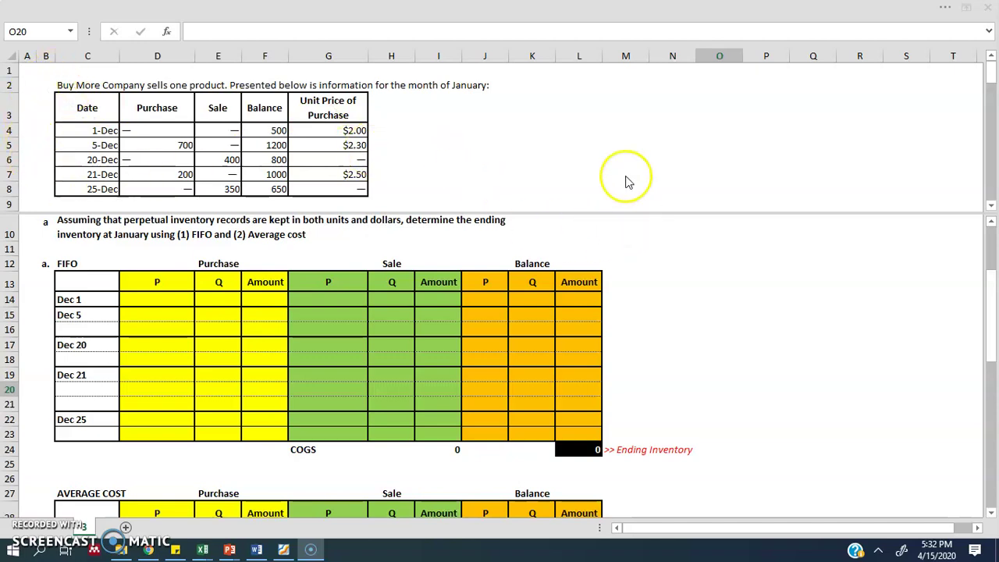
Review the January inventory problem, its Purchase, Sale and Balance columns, and the blank FIFO schedule below.
{"action": "scroll", "coordinate": [617, 170], "scroll_direction": "down", "scroll_amount": 4}
{"action": "scroll", "coordinate": [617, 170], "scroll_direction": "up", "scroll_amount": 7}
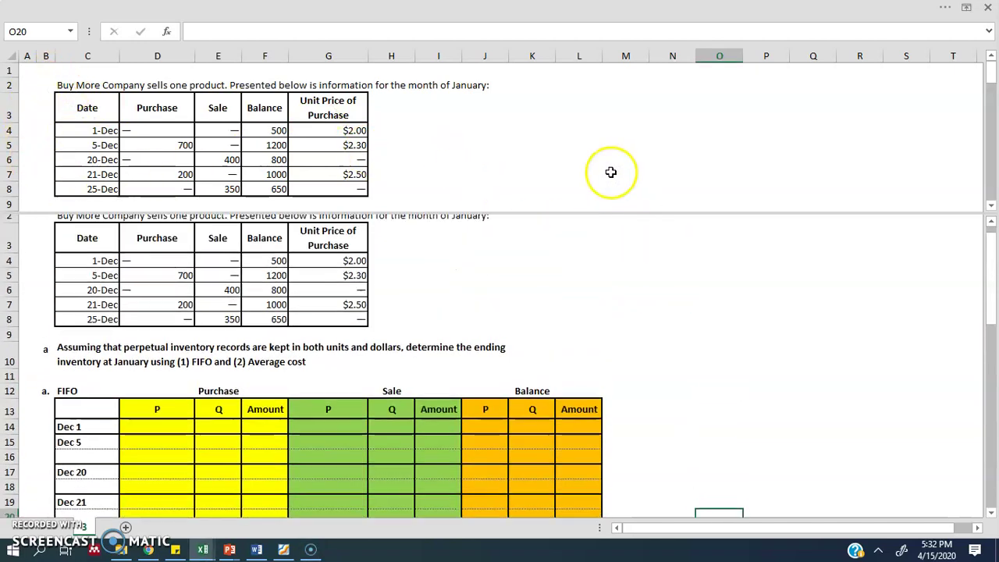
{"action": "scroll", "coordinate": [393, 167], "scroll_direction": "down", "scroll_amount": 3}
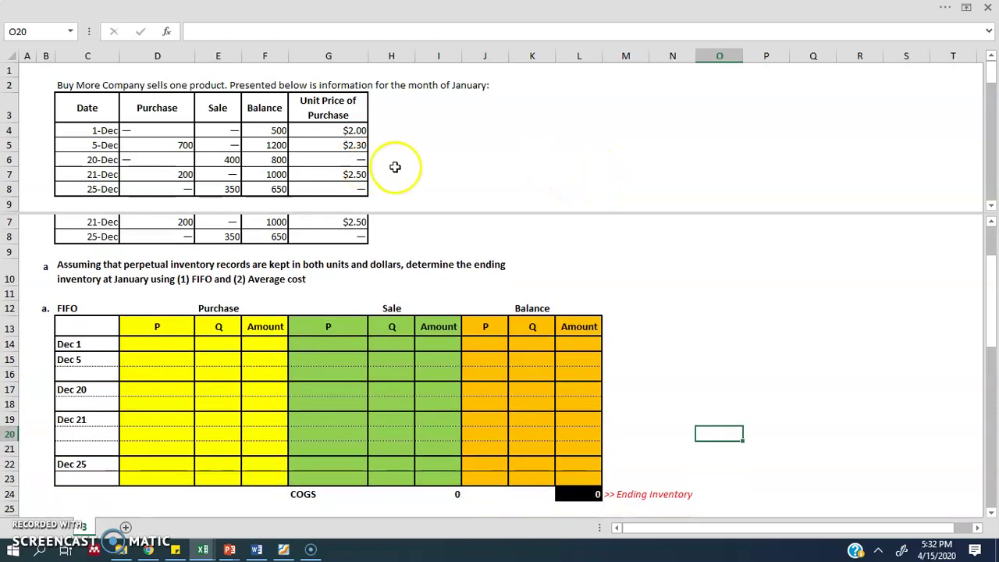
{"action": "scroll", "coordinate": [367, 172], "scroll_direction": "down", "scroll_amount": 1}
{"action": "scroll", "coordinate": [366, 172], "scroll_direction": "up", "scroll_amount": 1}
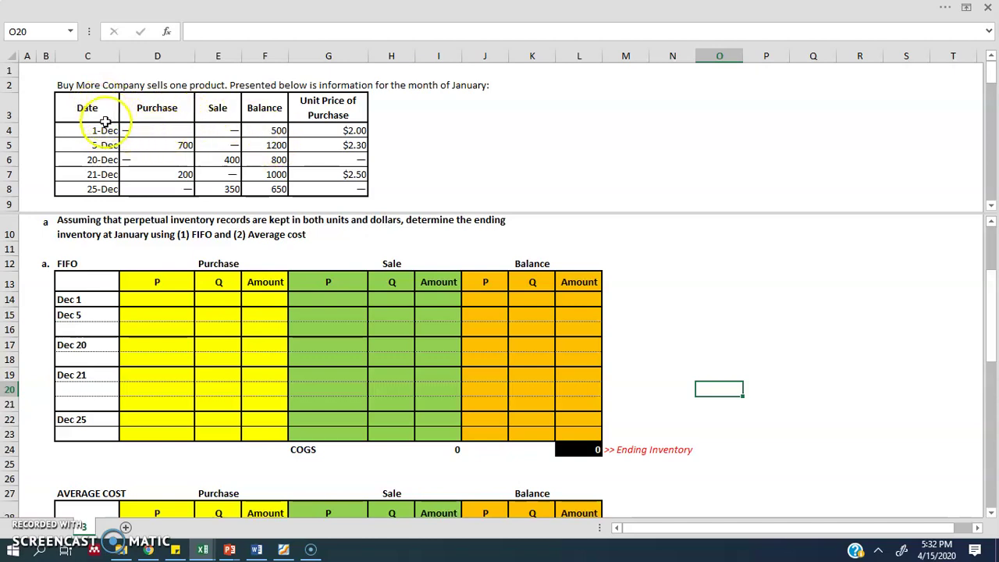
{"action": "left_click", "coordinate": [148, 117]}
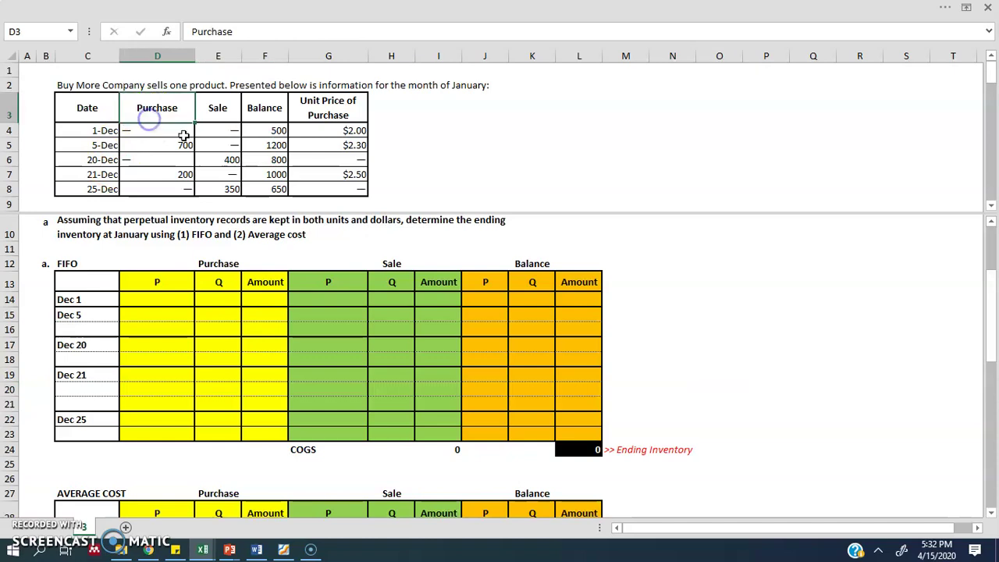
{"action": "left_click", "coordinate": [219, 117]}
{"action": "left_click", "coordinate": [269, 118]}
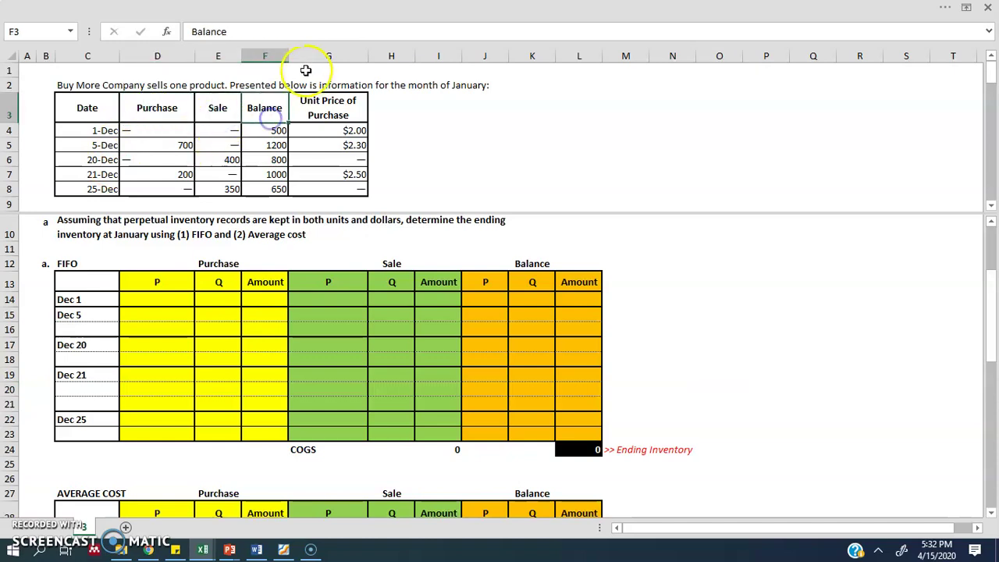
Widen column F slightly.
{"action": "left_click_drag", "start_coordinate": [288, 55], "coordinate": [300, 56]}
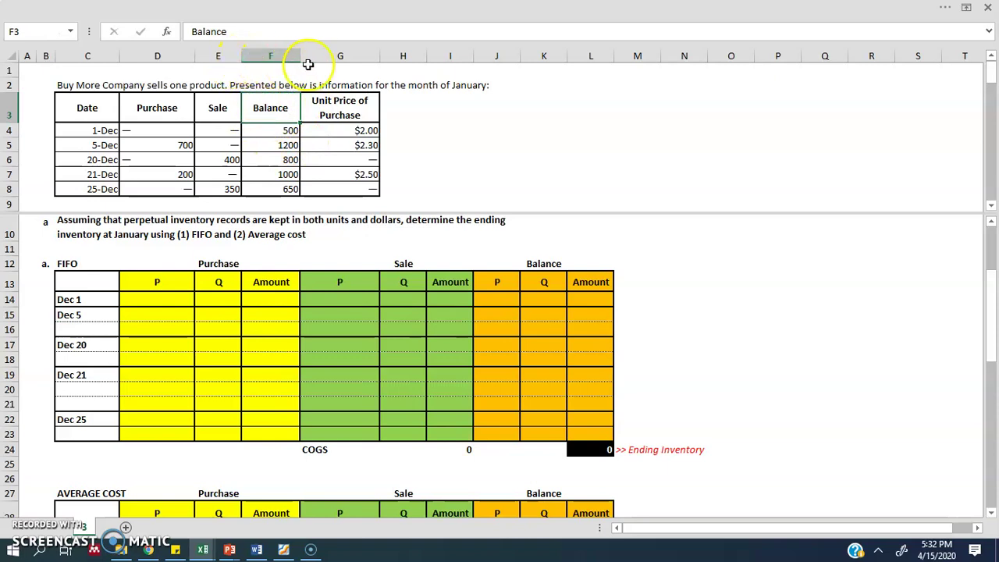
{"action": "left_click", "coordinate": [369, 113]}
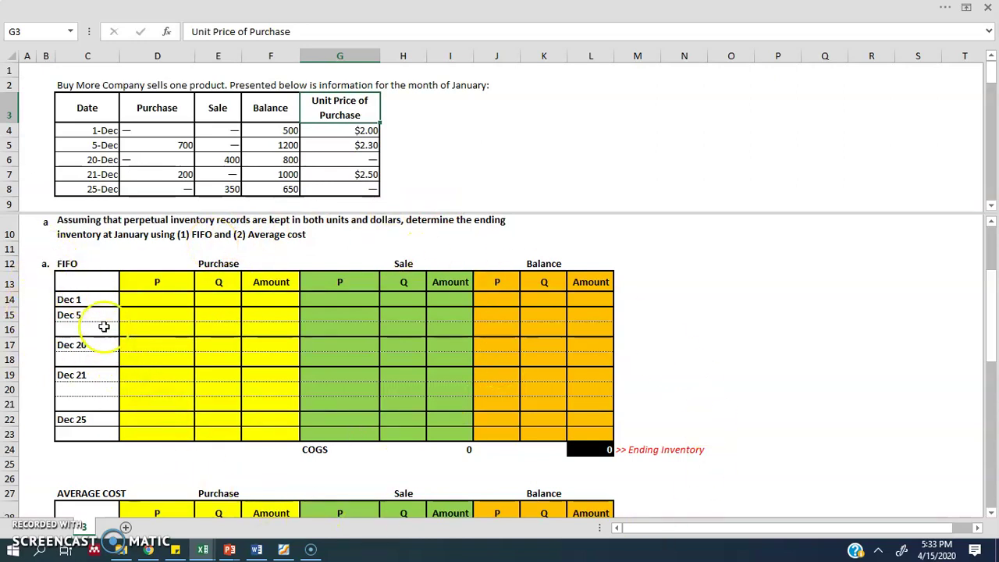
Enter the heading Date in C13, above the dates of the FIFO schedule.
{"action": "left_click_drag", "start_coordinate": [87, 281], "coordinate": [72, 430]}
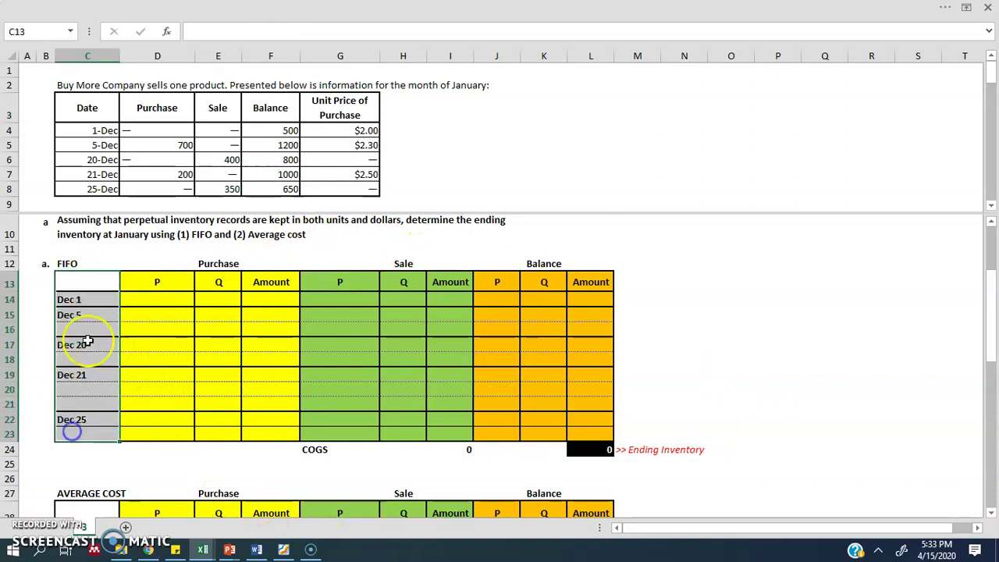
{"action": "left_click", "coordinate": [84, 284]}
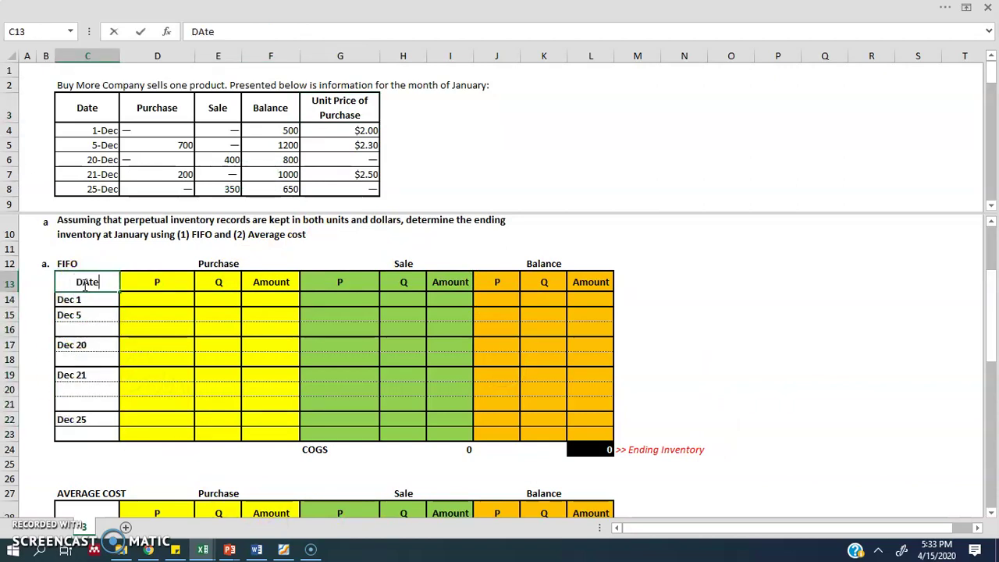
{"action": "key", "text": "Right"}
Examine the P, Q and Amount headings under Purchase, Sale and Balance in the FIFO schedule.
{"action": "key", "text": "Right"}
{"action": "key", "text": "Up"}
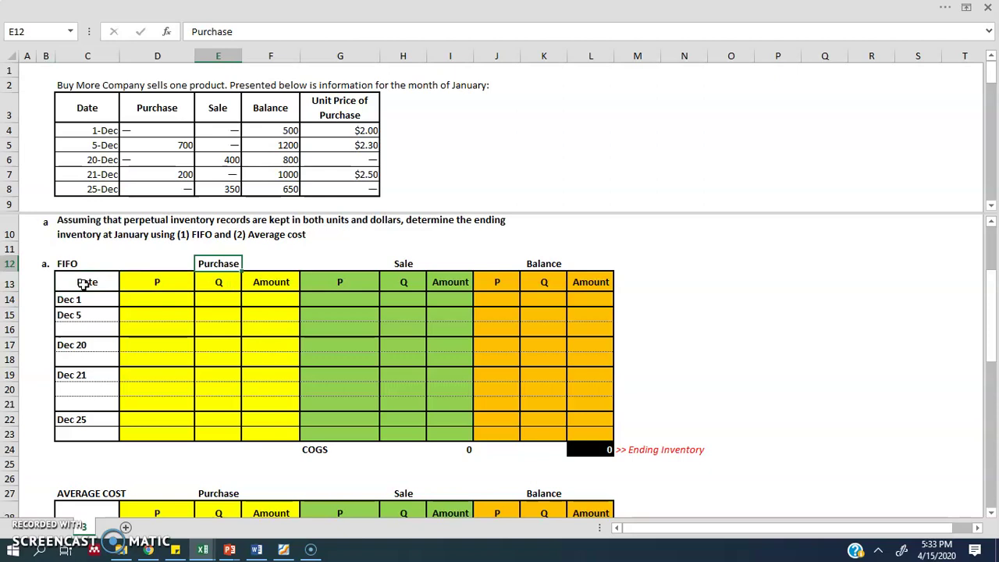
{"action": "key", "text": "Left"}
{"action": "key", "text": "Down"}
{"action": "key", "text": "Right"}
{"action": "key", "text": "Right"}
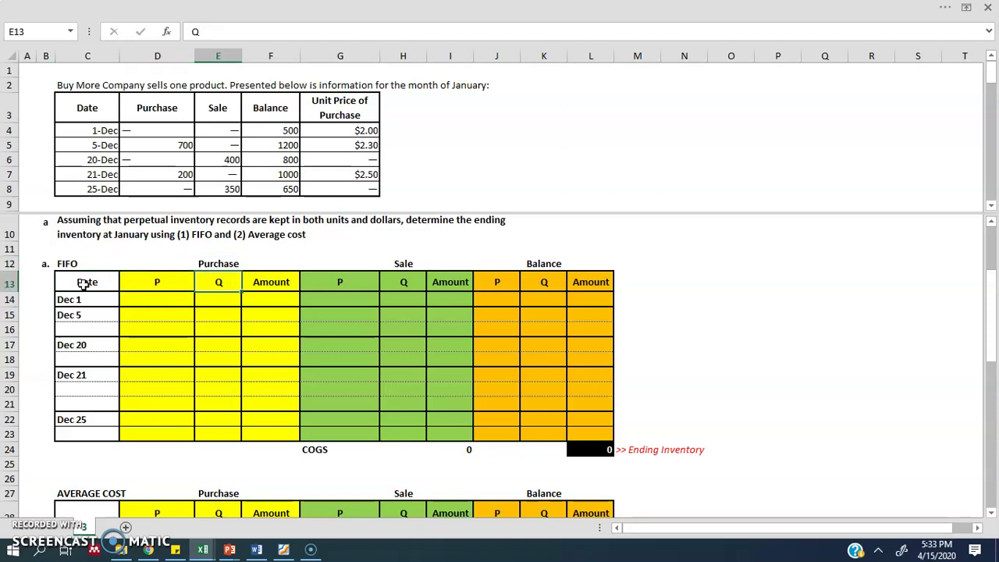
{"action": "key", "text": "Right"}
{"action": "key", "text": "Right"}
{"action": "key", "text": "Up"}
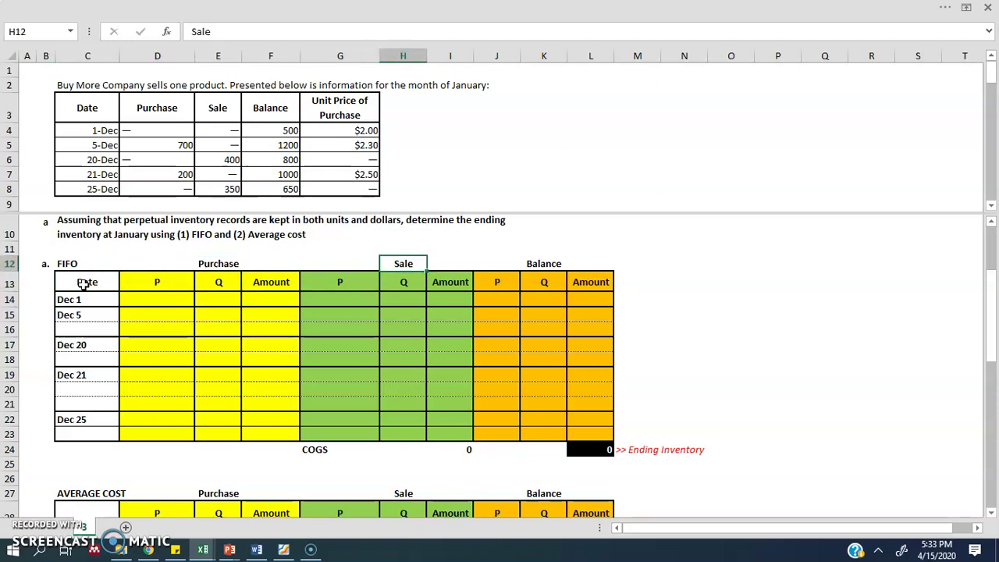
{"action": "key", "text": "Left"}
{"action": "key", "text": "Down"}
{"action": "key", "text": "Right"}
{"action": "key", "text": "Right"}
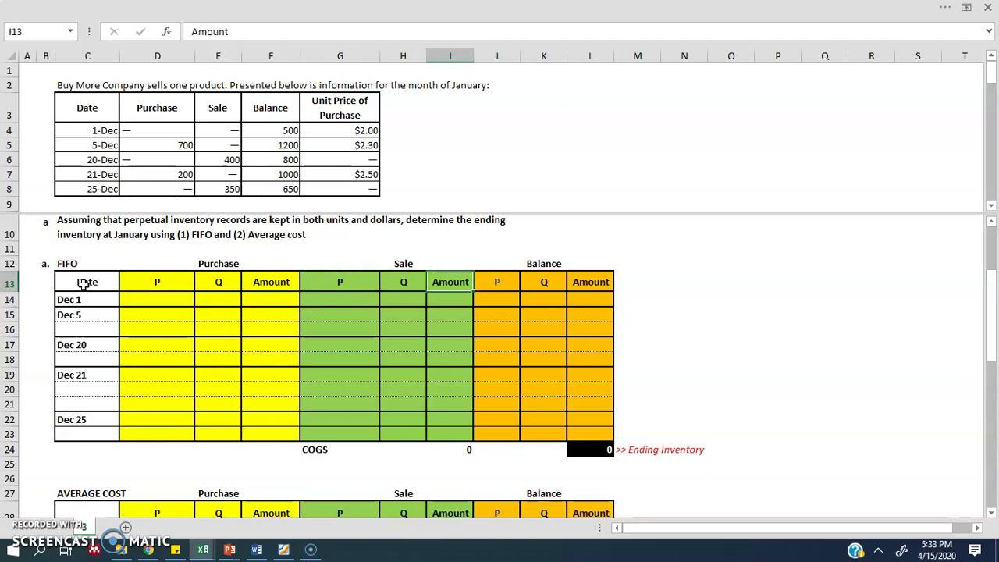
{"action": "key", "text": "Right"}
{"action": "key", "text": "Up"}
{"action": "key", "text": "Right"}
{"action": "key", "text": "Down"}
{"action": "key", "text": "Left"}
{"action": "key", "text": "Left"}
{"action": "key", "text": "Left"}
{"action": "key", "text": "Left"}
{"action": "key", "text": "Left"}
{"action": "key", "text": "Left"}
{"action": "key", "text": "Left"}
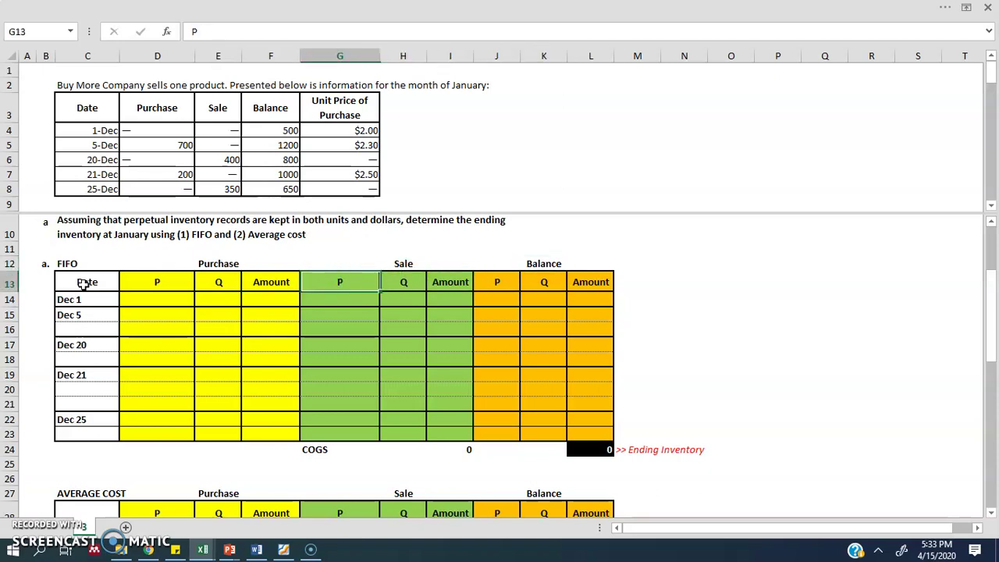
{"action": "key", "text": "Right"}
{"action": "key", "text": "Right"}
{"action": "key", "text": "Right"}
{"action": "key", "text": "Right"}
{"action": "key", "text": "Right"}
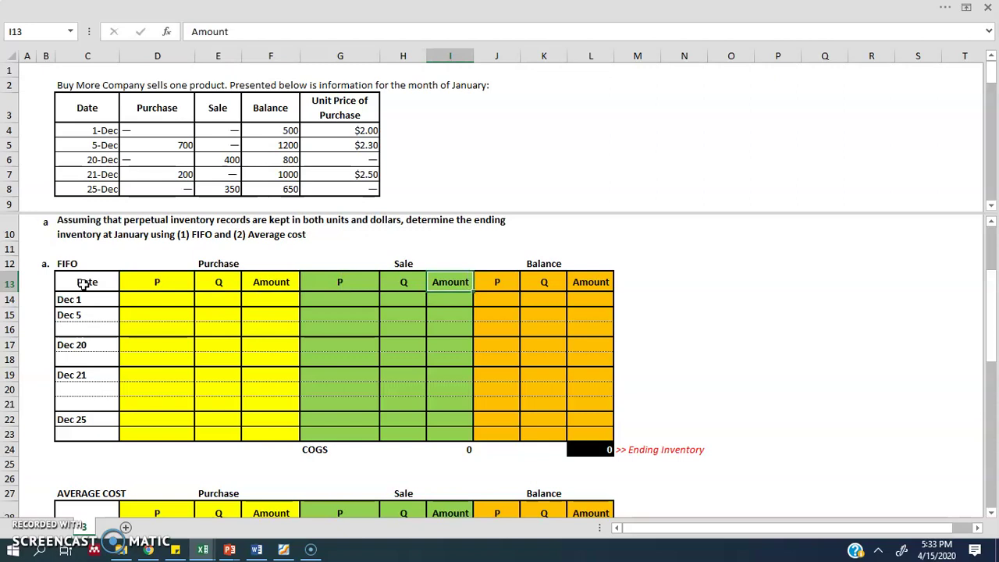
{"action": "key", "text": "Right"}
{"action": "key", "text": "Right"}
{"action": "key", "text": "Right"}
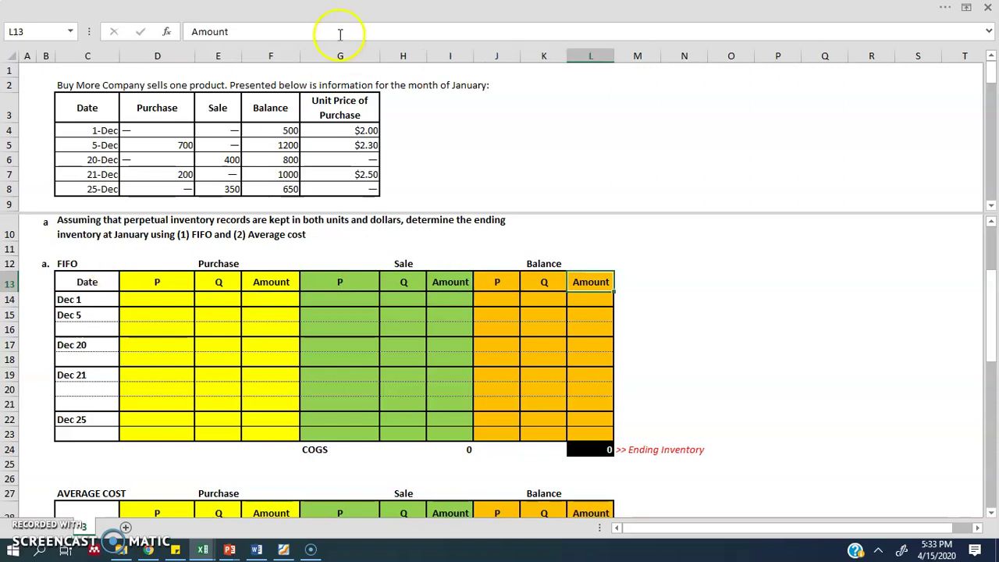
Widen column J, the Balance price column, slightly.
{"action": "left_click_drag", "start_coordinate": [520, 57], "coordinate": [527, 59]}
{"action": "left_click", "coordinate": [642, 281]}
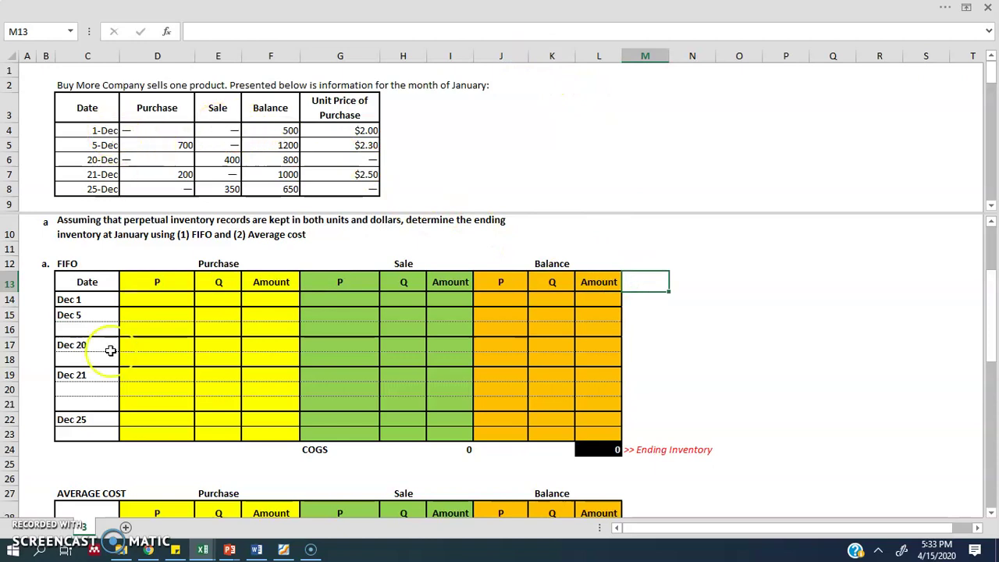
Link the Dec 1 balance quantity in K14 to the opening balance with =F4.
{"action": "left_click", "coordinate": [85, 299]}
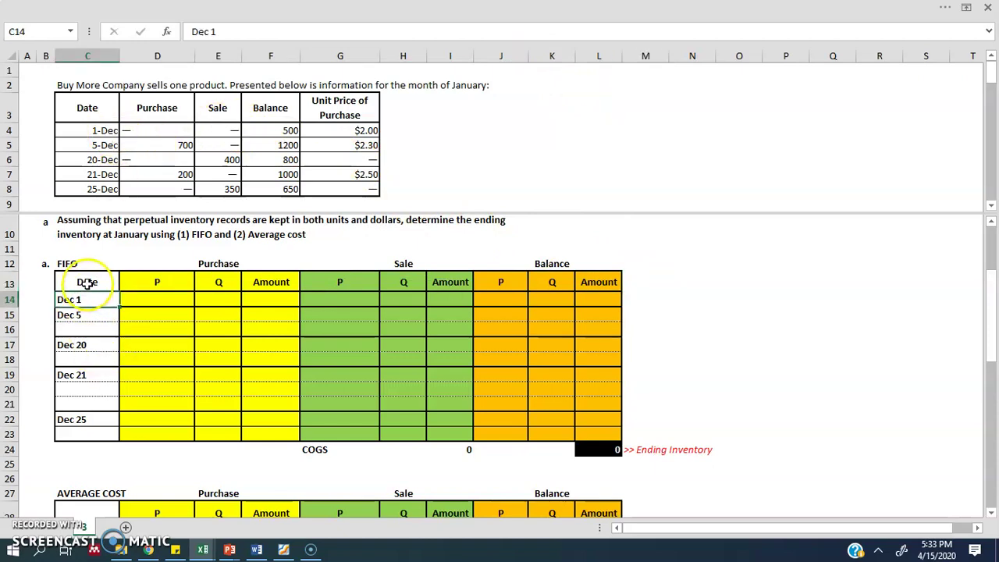
{"action": "left_click", "coordinate": [270, 108]}
{"action": "left_click", "coordinate": [269, 131]}
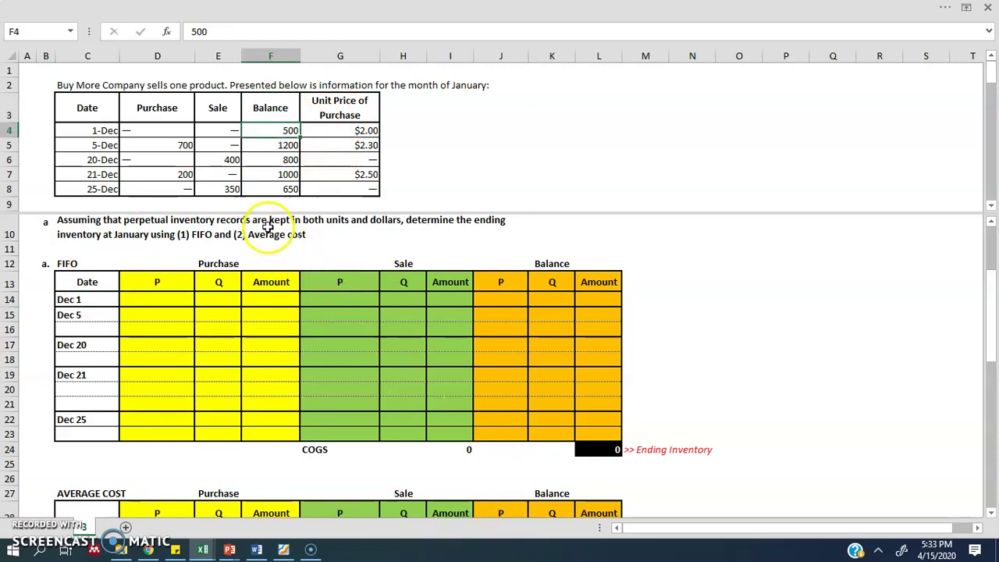
{"action": "left_click", "coordinate": [542, 300]}
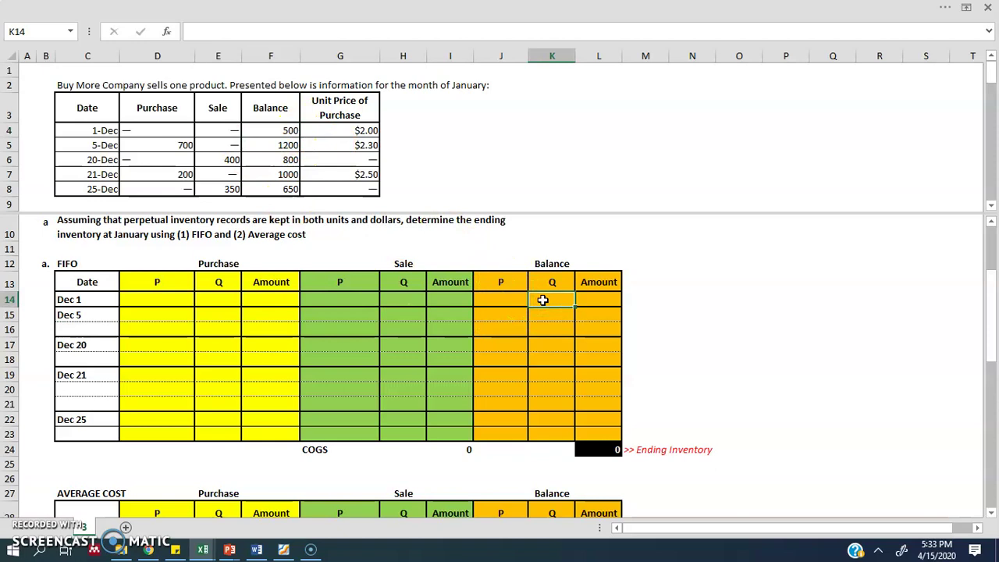
{"action": "type", "text": "="}
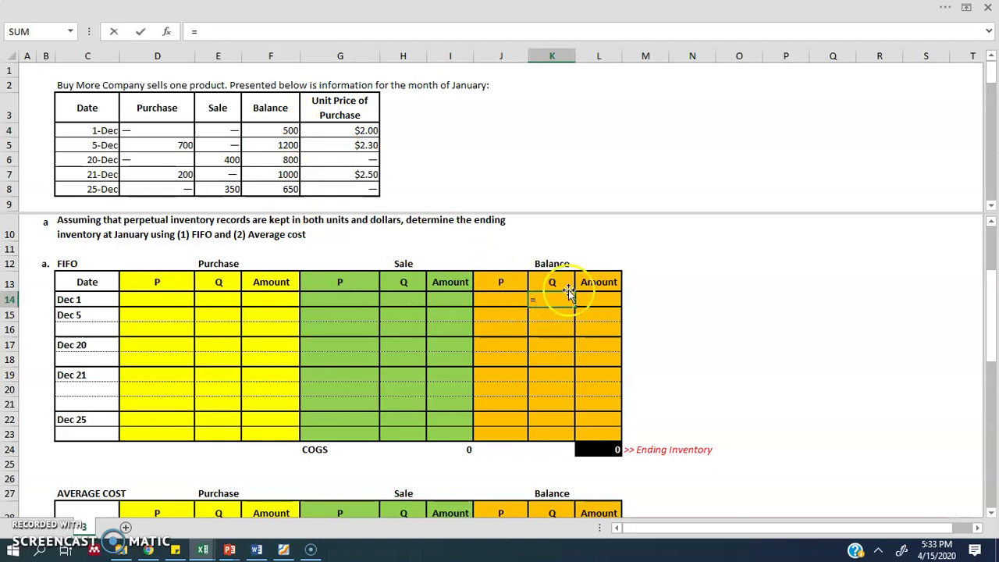
{"action": "left_click", "coordinate": [281, 131]}
{"action": "key", "text": "Return"}
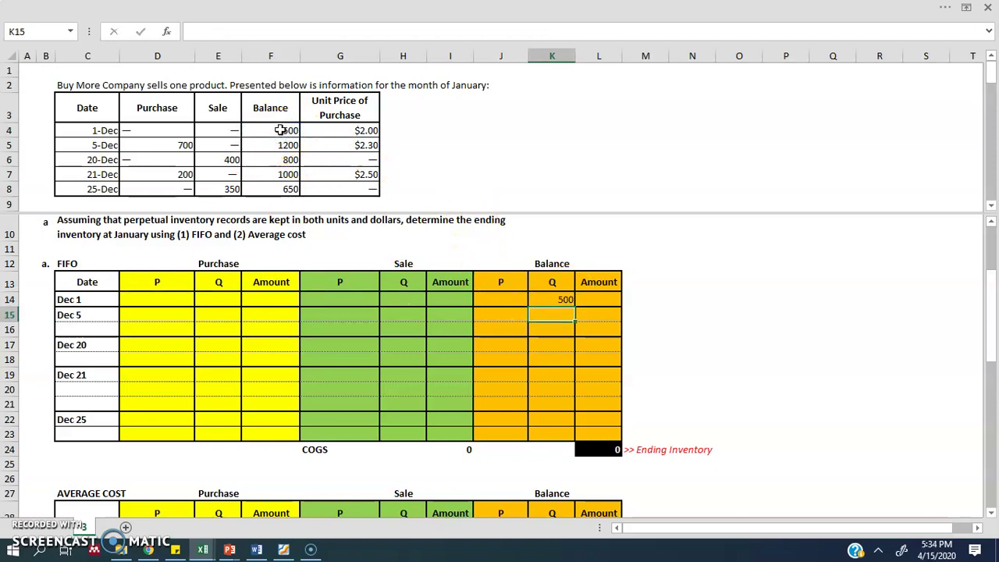
Link the Dec 1 balance price in J14 to the 1-Dec unit price in G4.
{"action": "key", "text": "Left"}
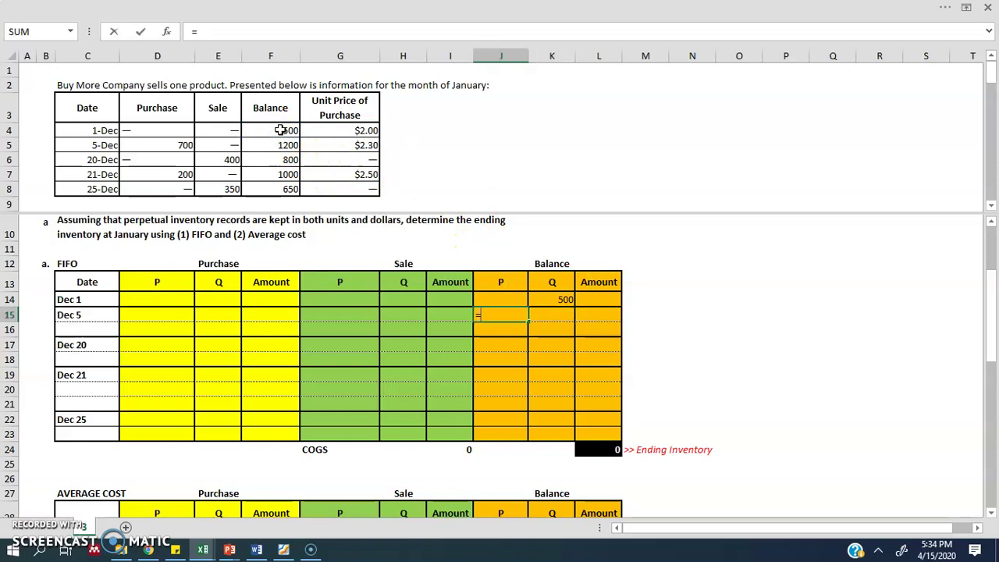
{"action": "key", "text": "Escape"}
{"action": "key", "text": "Up"}
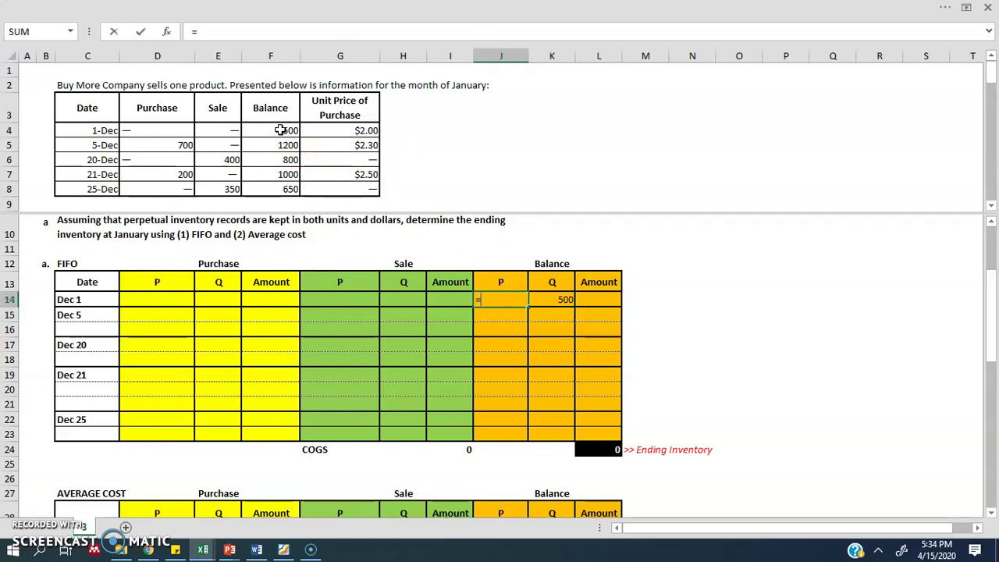
{"action": "left_click", "coordinate": [346, 129]}
{"action": "key", "text": "Return"}
Calculate the Dec 1 balance amount in L14 as price times quantity with =J14*K14.
{"action": "key", "text": "Right"}
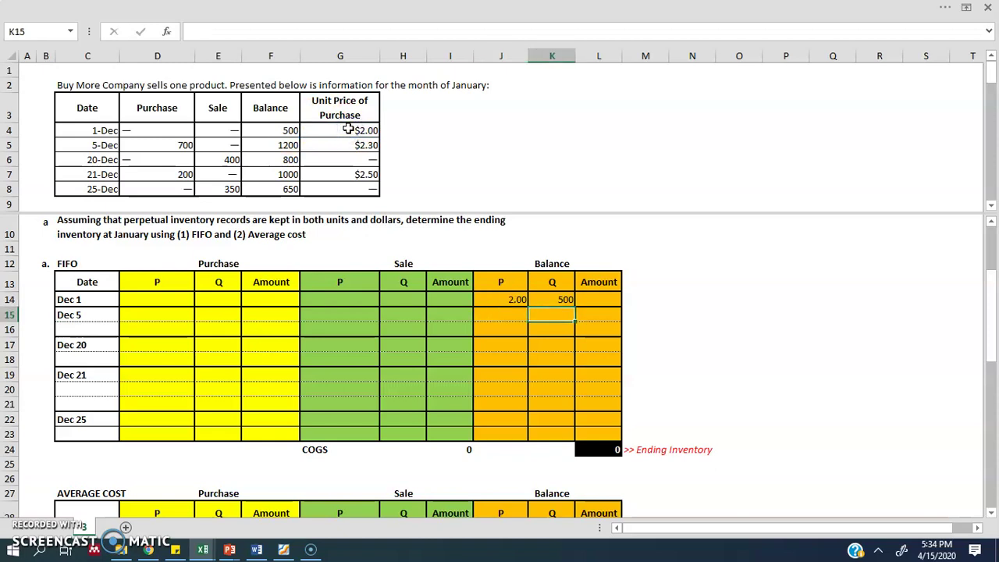
{"action": "key", "text": "Right"}
{"action": "key", "text": "Up"}
{"action": "key", "text": "Up"}
{"action": "type", "text": "="}
{"action": "key", "text": "Left"}
{"action": "key", "text": "Left"}
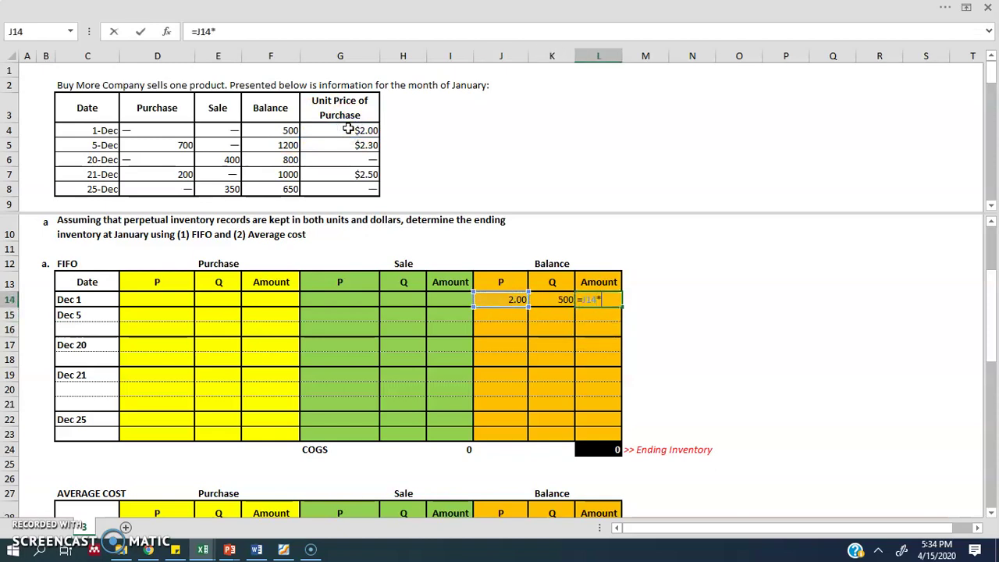
{"action": "key", "text": "Return"}
Link the Dec 5 purchase quantity in E15 to the 5-Dec purchase with =D5.
{"action": "key", "text": "Up"}
{"action": "key", "text": "Left"}
{"action": "key", "text": "Left"}
{"action": "key", "text": "Left"}
{"action": "key", "text": "Left"}
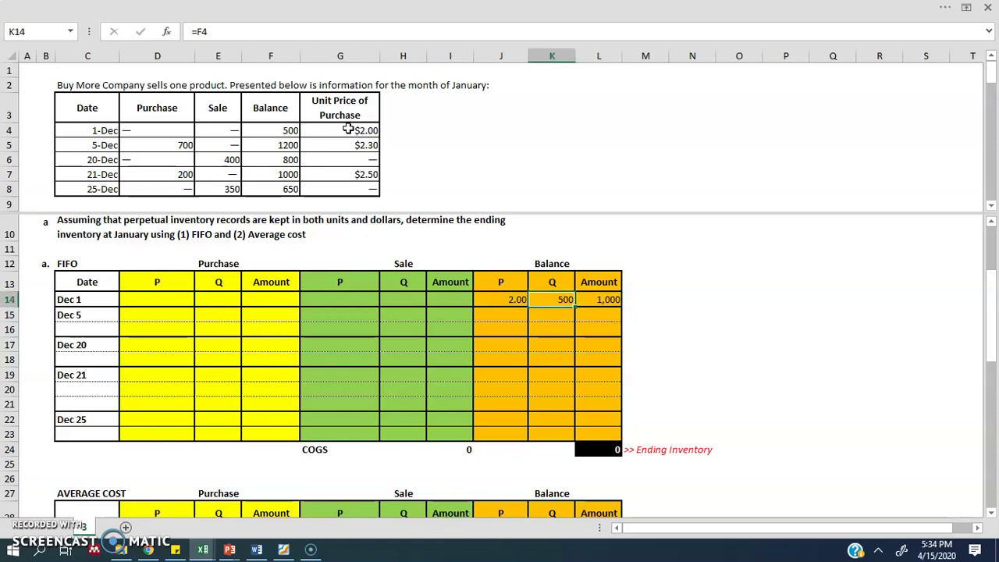
{"action": "key", "text": "Down"}
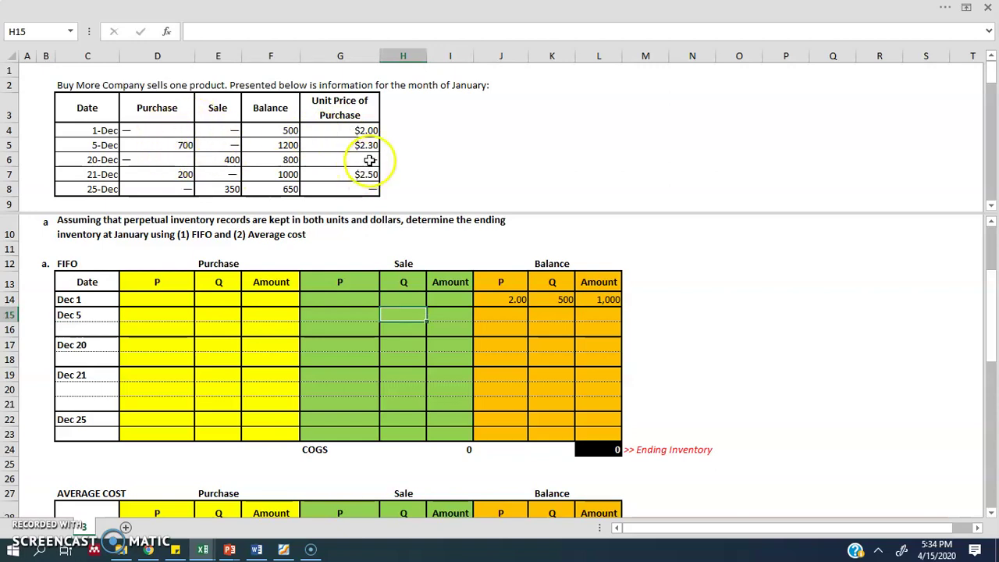
{"action": "left_click", "coordinate": [185, 316]}
{"action": "key", "text": "Tab"}
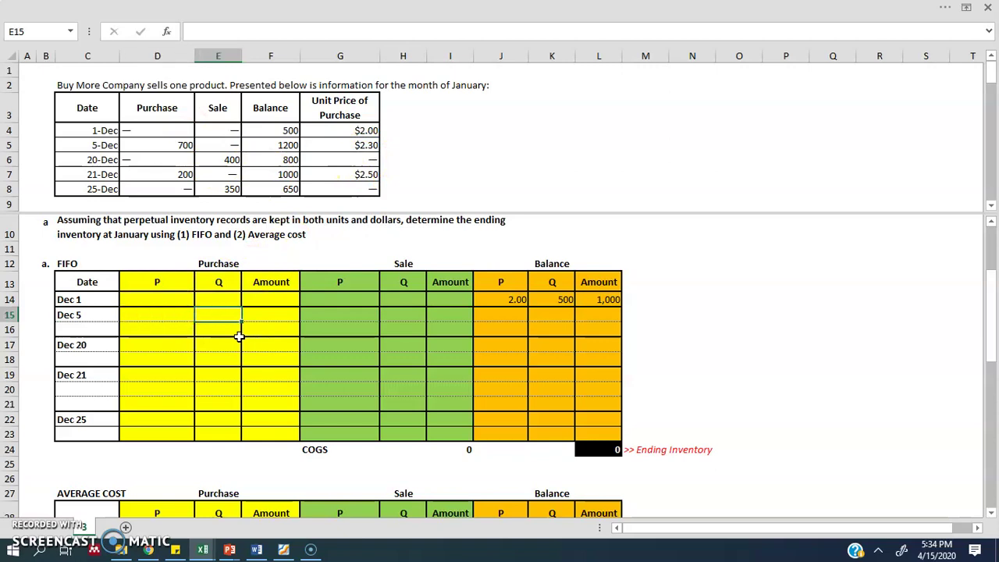
{"action": "type", "text": "="}
{"action": "left_click", "coordinate": [177, 145]}
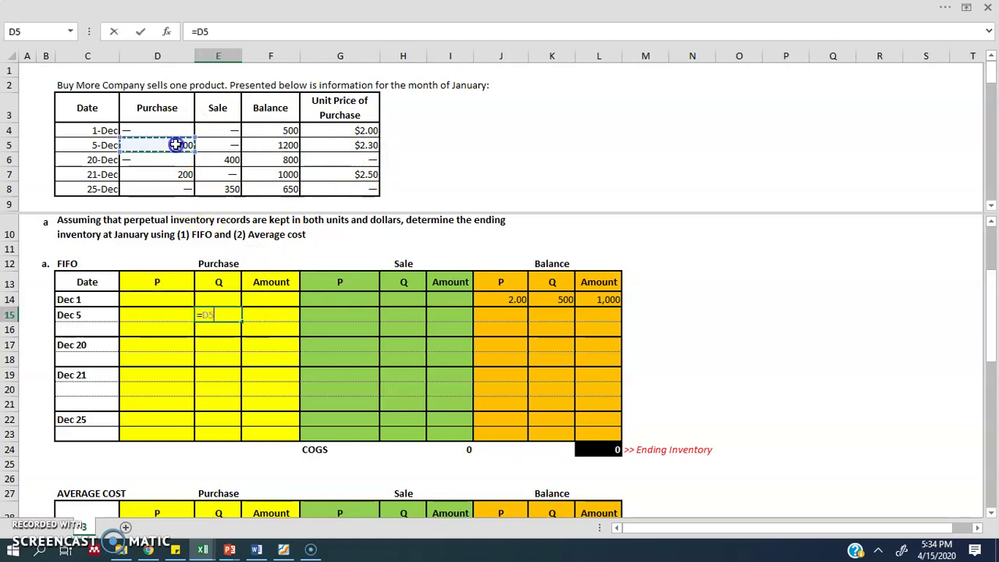
{"action": "key", "text": "Return"}
Link the Dec 5 purchase price in D15 to the 5-Dec unit price in G5.
{"action": "key", "text": "Left"}
{"action": "key", "text": "Right"}
{"action": "key", "text": "Up"}
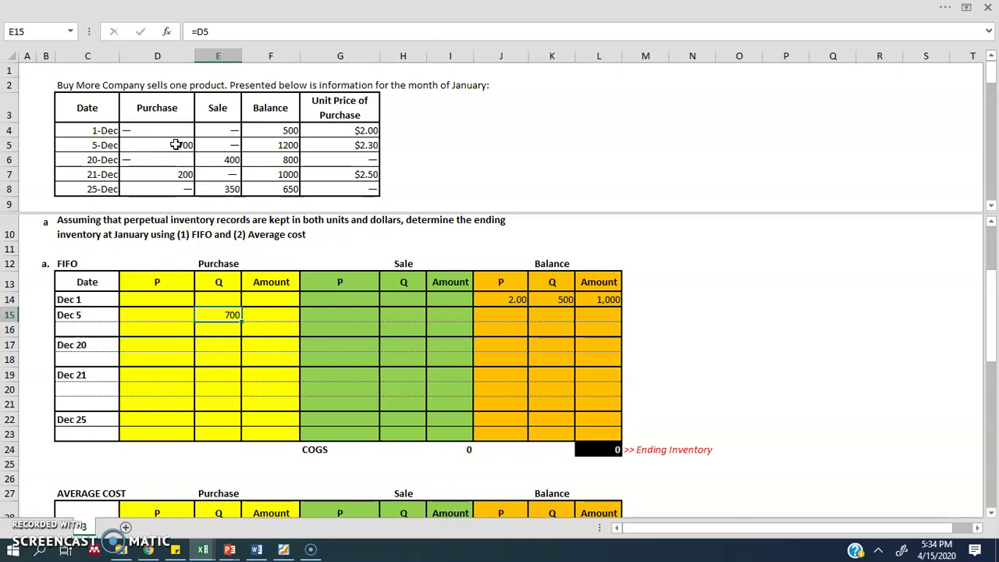
{"action": "key", "text": "Left"}
{"action": "type", "text": "="}
{"action": "left_click", "coordinate": [331, 145]}
{"action": "key", "text": "ctrl+Return"}
Calculate the Dec 5 purchase amount in F15 with =D15*E15.
{"action": "key", "text": "Down"}
{"action": "key", "text": "Right"}
{"action": "key", "text": "Right"}
{"action": "key", "text": "Down"}
{"action": "key", "text": "Up"}
{"action": "key", "text": "Up"}
{"action": "type", "text": "="}
{"action": "key", "text": "Left"}
{"action": "key", "text": "Left"}
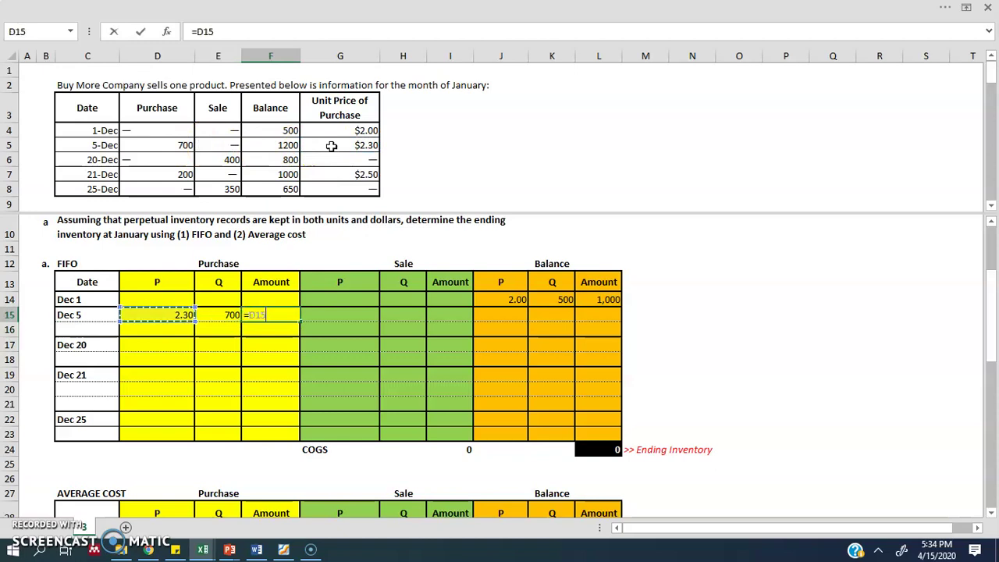
{"action": "type", "text": "*"}
{"action": "key", "text": "Left"}
{"action": "key", "text": "Return"}
{"action": "key", "text": "Up"}
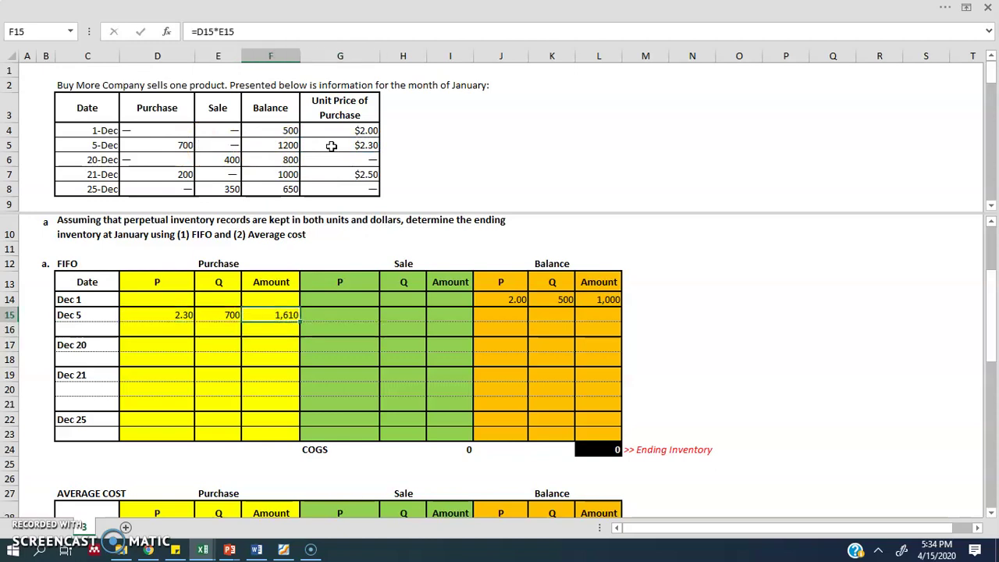
Copy the Dec 1 balance in J14:L14 and paste it as values into the Dec 5 balance cells J15:L15.
{"action": "key", "text": "Right"}
{"action": "key", "text": "Right"}
{"action": "key", "text": "Left"}
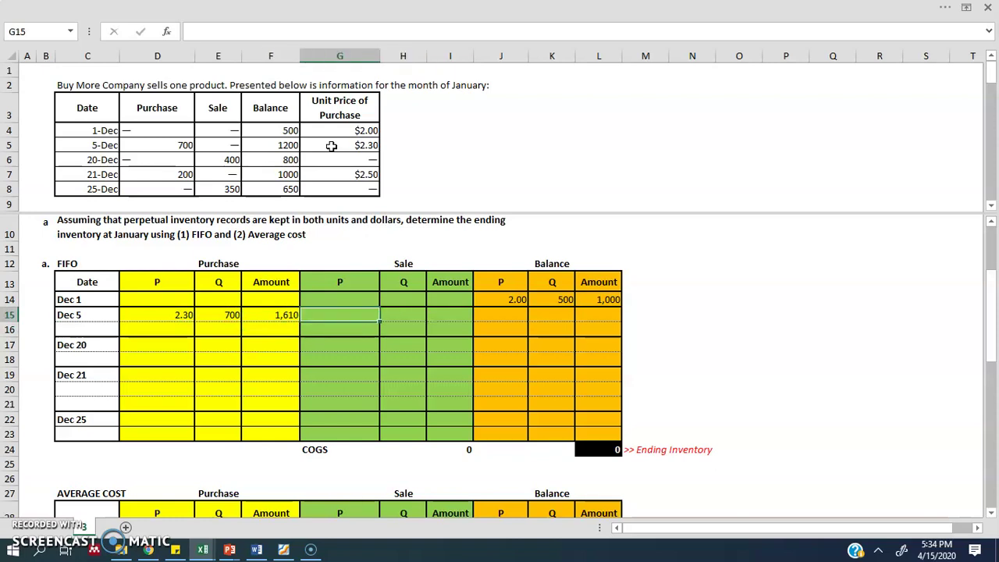
{"action": "key", "text": "Right"}
{"action": "key", "text": "Right"}
{"action": "key", "text": "Right"}
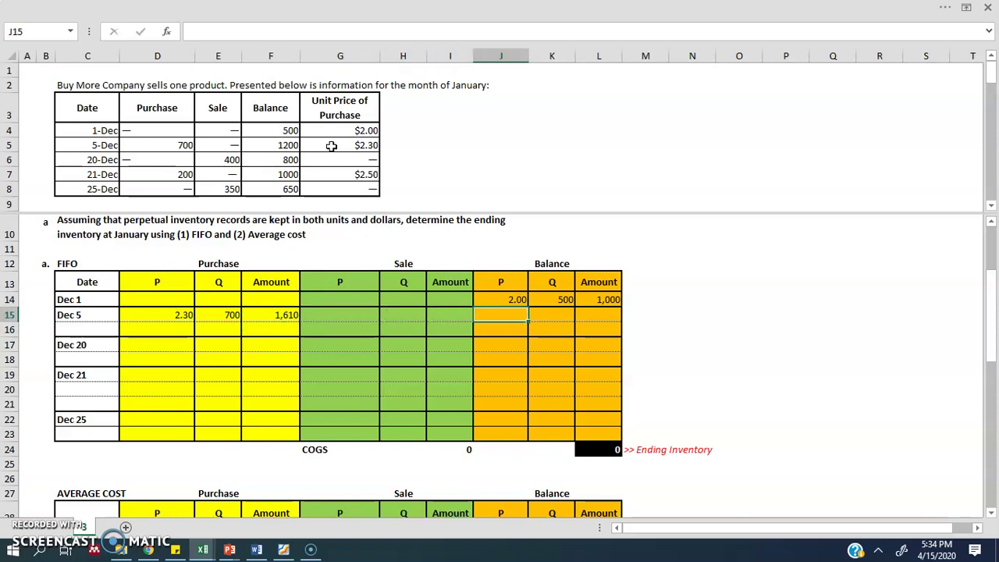
{"action": "key", "text": "Right"}
{"action": "key", "text": "Left"}
{"action": "key", "text": "Up"}
{"action": "key", "text": "Down"}
{"action": "key", "text": "Up"}
{"action": "key", "text": "Up"}
{"action": "key", "text": "Down"}
{"action": "key", "text": "shift+Right"}
{"action": "key", "text": "shift+Right"}
{"action": "key", "text": "ctrl+c"}
{"action": "key", "text": "Down"}
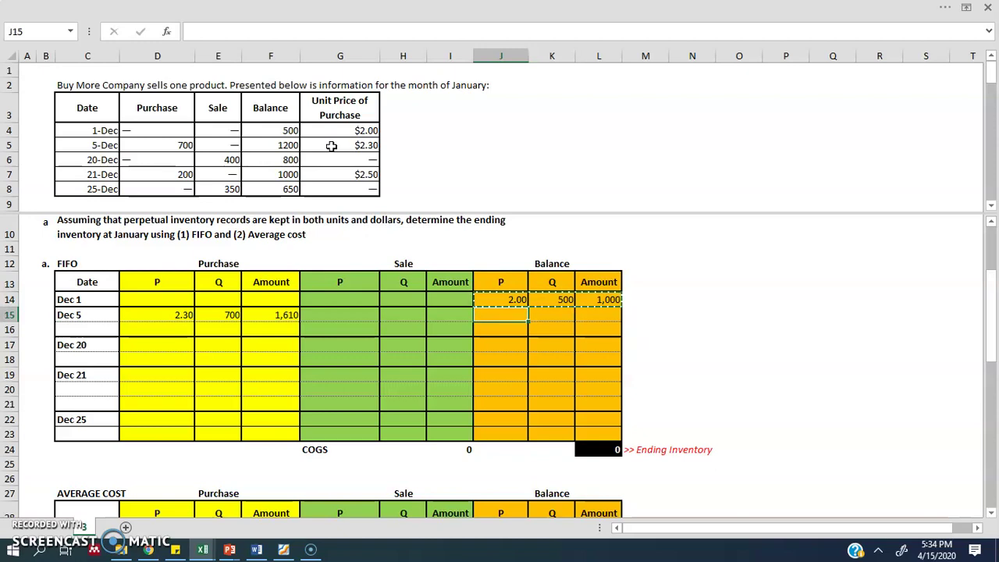
{"action": "key", "text": "shift+F10"}
{"action": "key", "text": "Down"}
{"action": "key", "text": "Down"}
{"action": "key", "text": "Down"}
{"action": "key", "text": "Escape"}
{"action": "key", "text": "ctrl+v"}
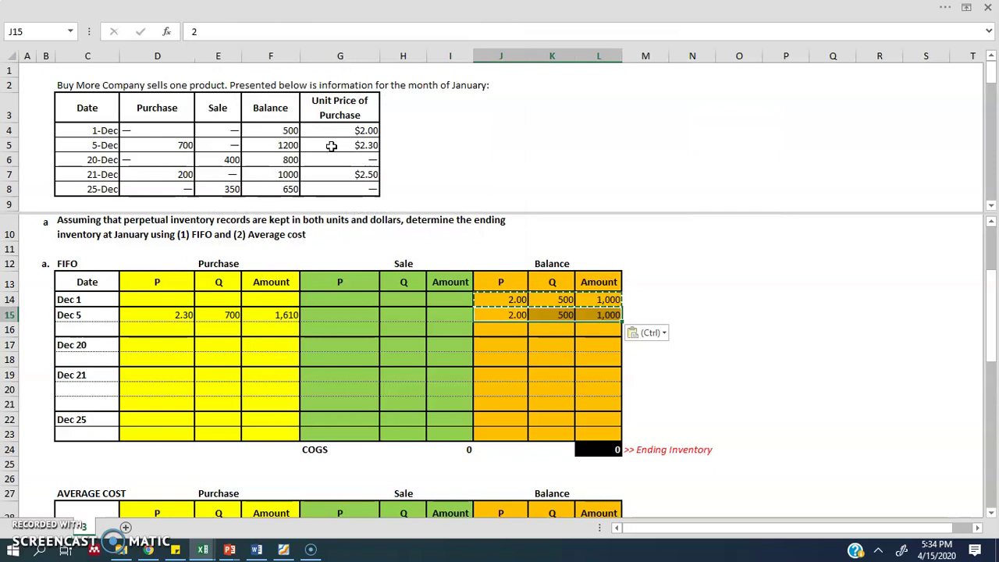
{"action": "key", "text": "Escape"}
Copy the Dec 5 purchase in D15:F15 and paste it as values only into the second balance layer, J16:L16.
{"action": "key", "text": "Right"}
{"action": "key", "text": "Down"}
{"action": "key", "text": "Left"}
{"action": "key", "text": "Left"}
{"action": "key", "text": "Left"}
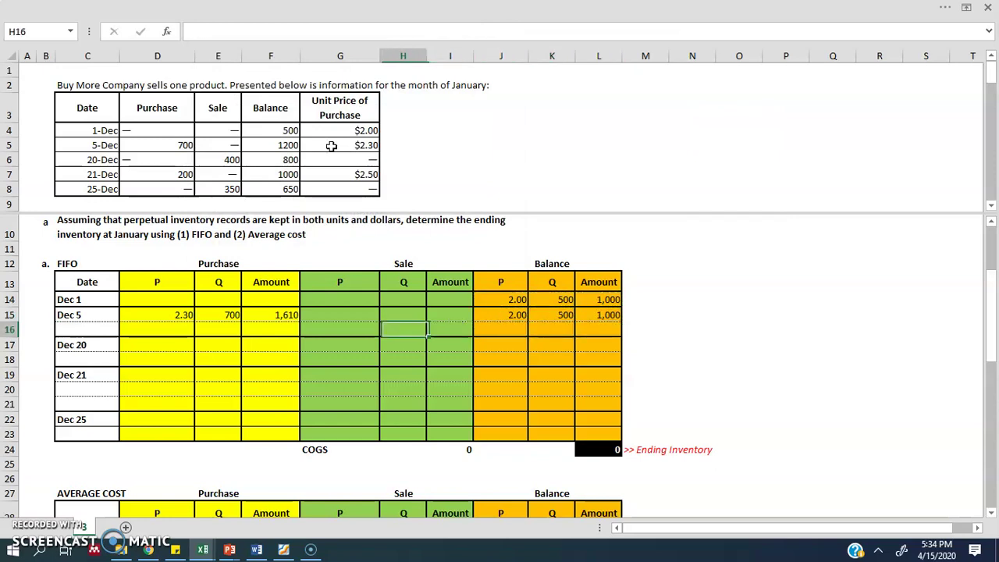
{"action": "key", "text": "Left"}
{"action": "key", "text": "Left"}
{"action": "key", "text": "Up"}
{"action": "key", "text": "shift+Left"}
{"action": "key", "text": "shift+Left"}
{"action": "key", "text": "ctrl+c"}
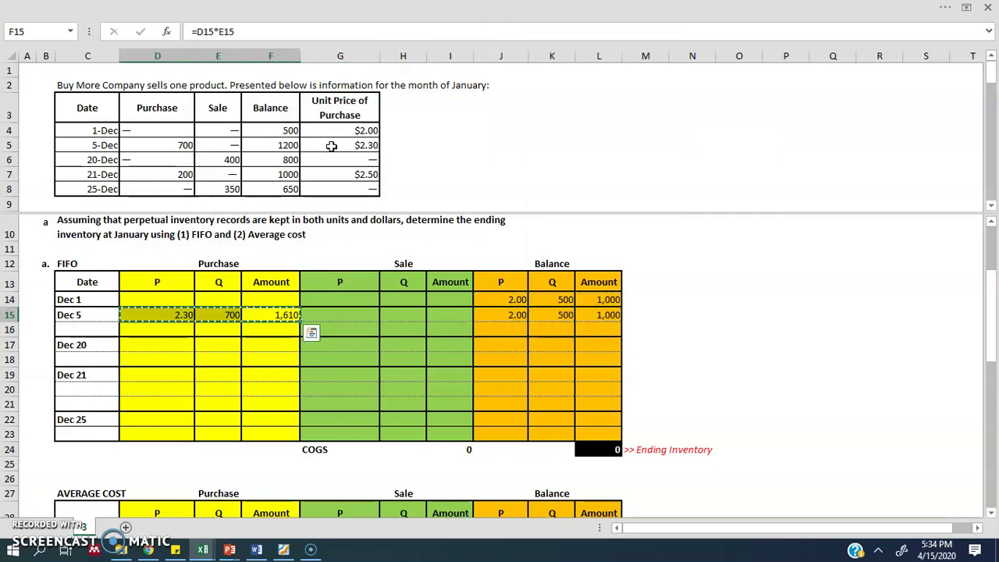
{"action": "key", "text": "Right"}
{"action": "key", "text": "Right"}
{"action": "key", "text": "Right"}
{"action": "key", "text": "Right"}
{"action": "key", "text": "Down"}
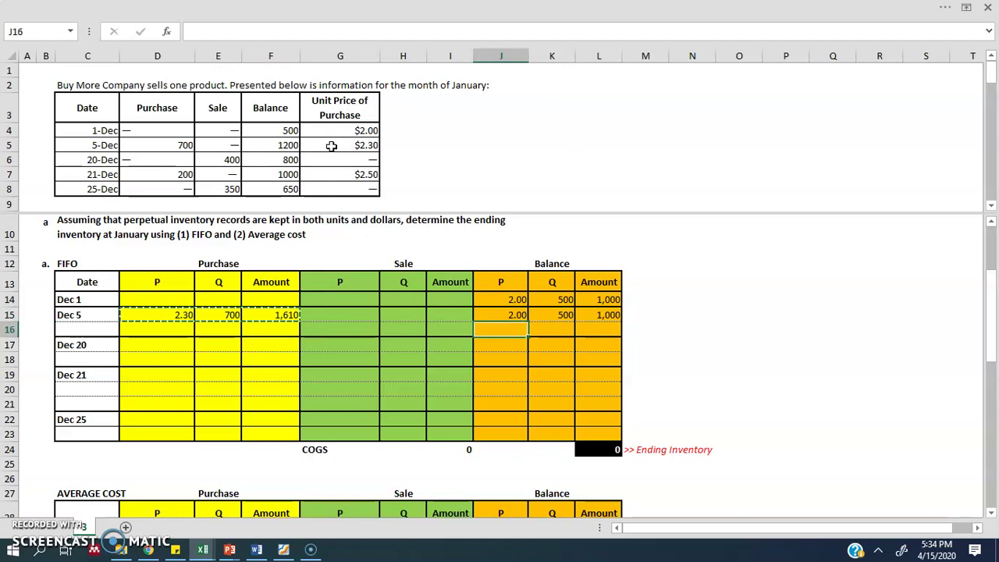
{"action": "key", "text": "shift+F10"}
{"action": "key", "text": "s"}
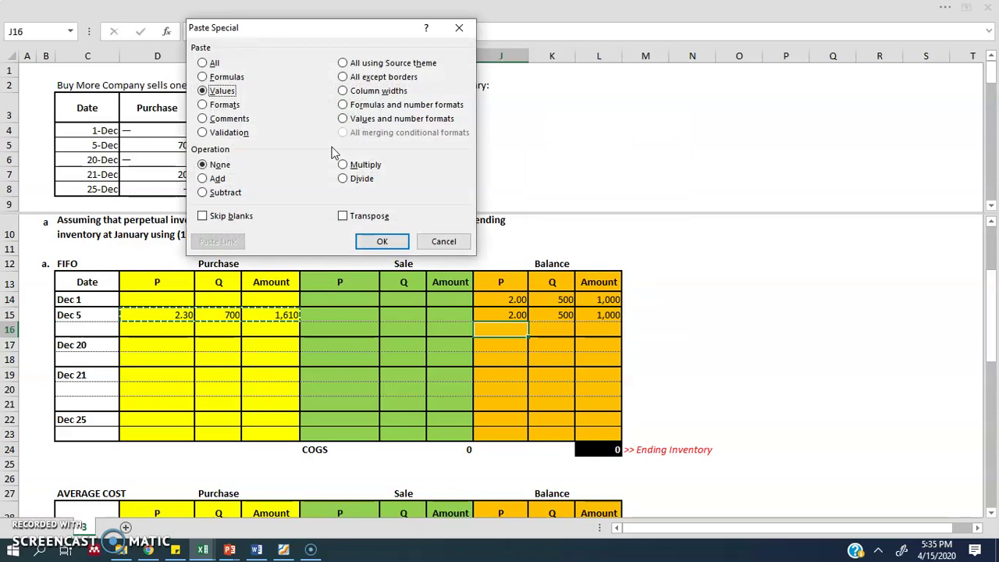
{"action": "key", "text": "Return"}
{"action": "key", "text": "Escape"}
{"action": "key", "text": "Right"}
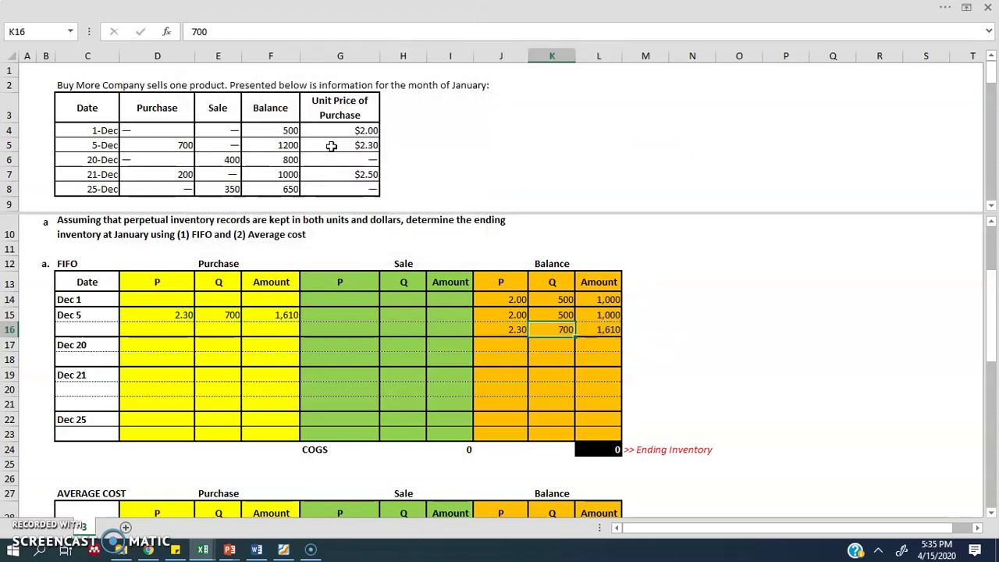
{"action": "key", "text": "Right"}
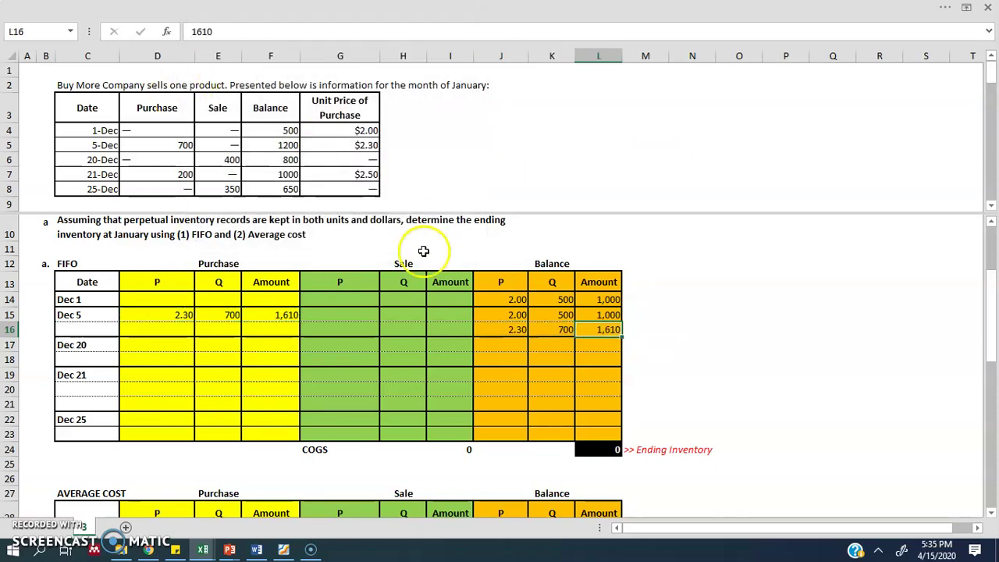
Review the Dec 5 purchase against the quantities and amounts of the two balance layers in rows 15 and 16.
{"action": "left_click_drag", "start_coordinate": [167, 314], "coordinate": [254, 329]}
{"action": "left_click", "coordinate": [219, 315]}
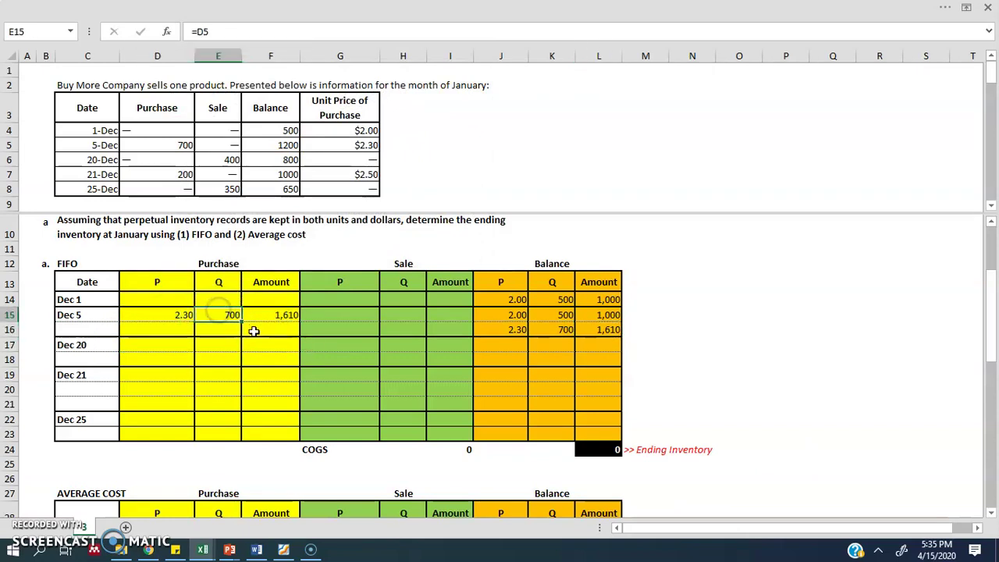
{"action": "left_click_drag", "start_coordinate": [556, 320], "coordinate": [608, 337]}
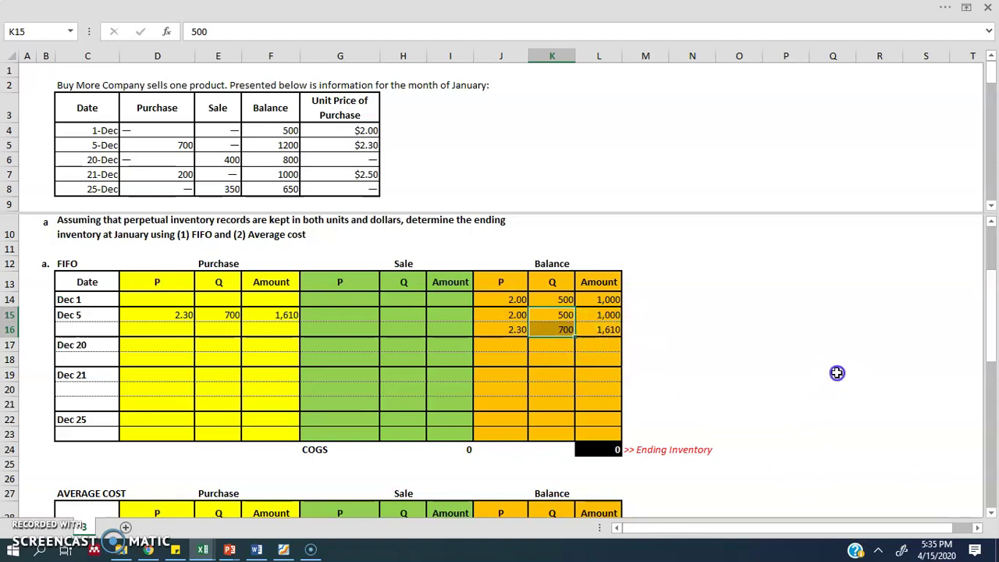
{"action": "left_click", "coordinate": [609, 320]}
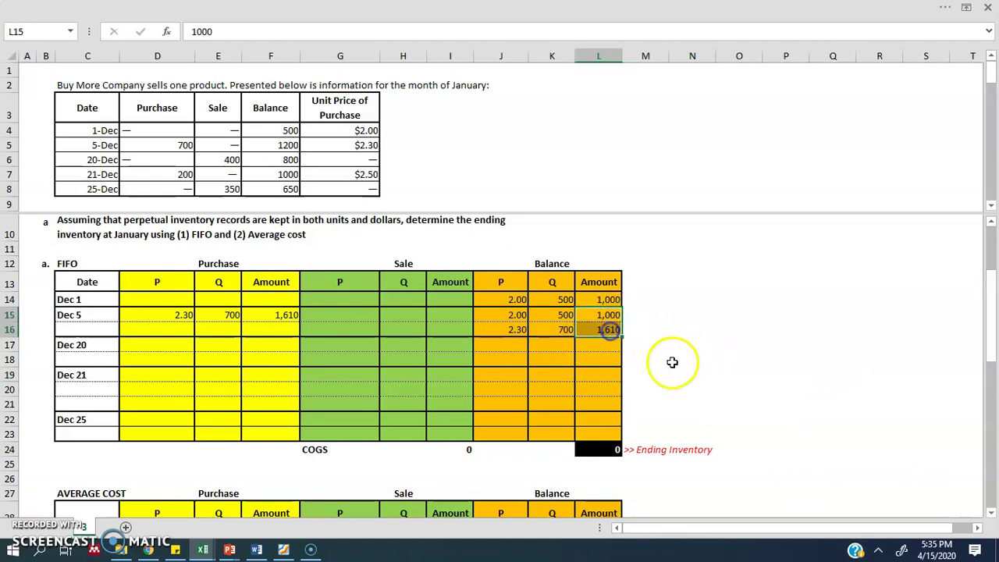
{"action": "left_click", "coordinate": [662, 330]}
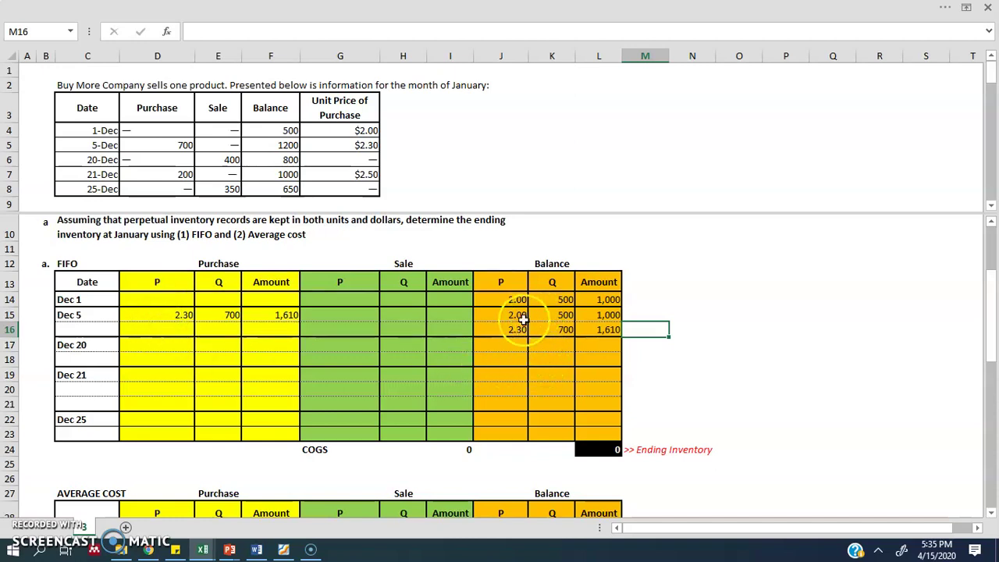
{"action": "left_click_drag", "start_coordinate": [507, 300], "coordinate": [584, 296]}
{"action": "left_click_drag", "start_coordinate": [508, 317], "coordinate": [582, 334]}
{"action": "left_click", "coordinate": [486, 364]}
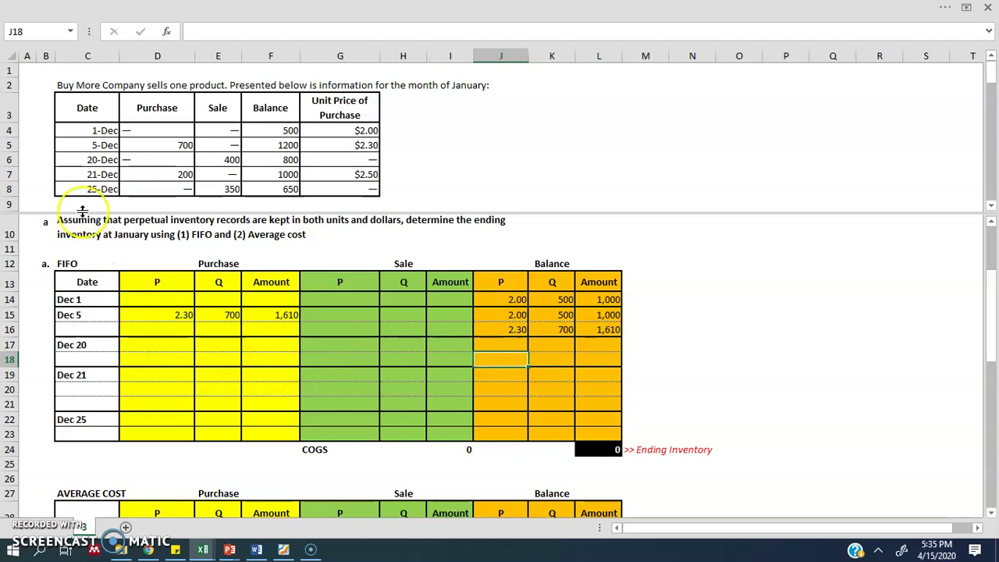
Link the Dec 20 sale quantity in H17 to the 20-Dec sale with =E6.
{"action": "left_click", "coordinate": [101, 160]}
{"action": "left_click", "coordinate": [224, 164]}
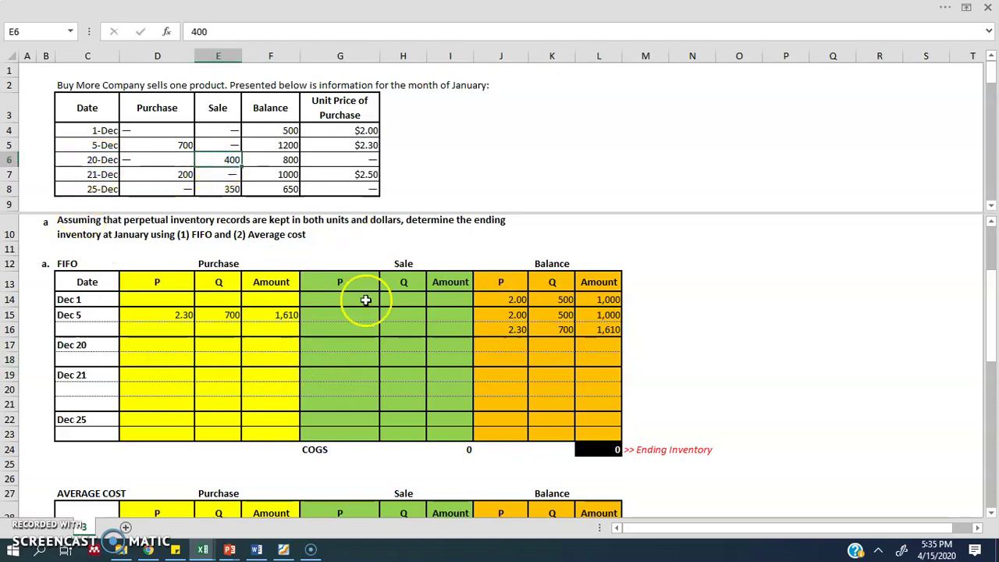
{"action": "left_click", "coordinate": [392, 347]}
{"action": "type", "text": "="}
{"action": "left_click", "coordinate": [231, 162]}
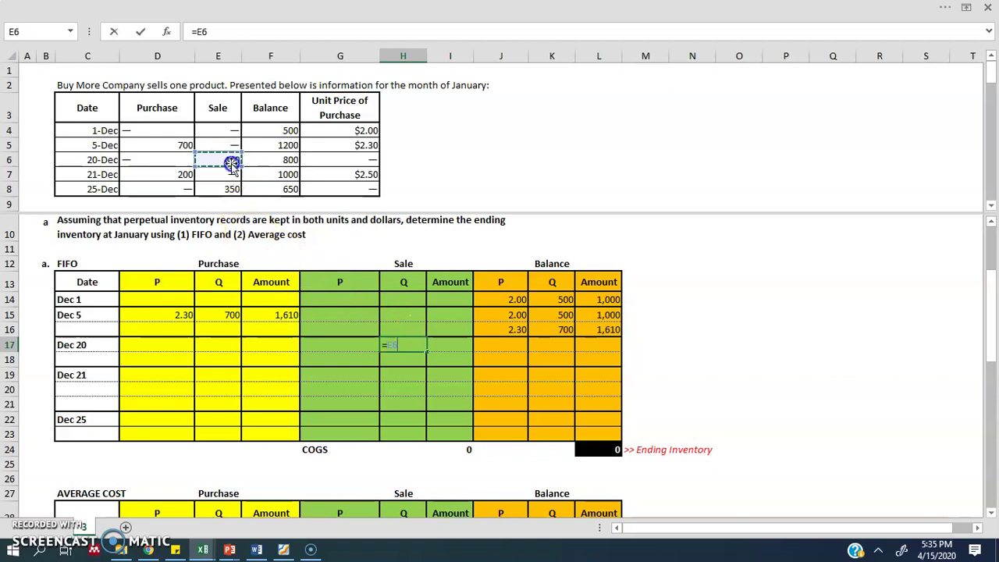
{"action": "key", "text": "Return"}
{"action": "key", "text": "Right"}
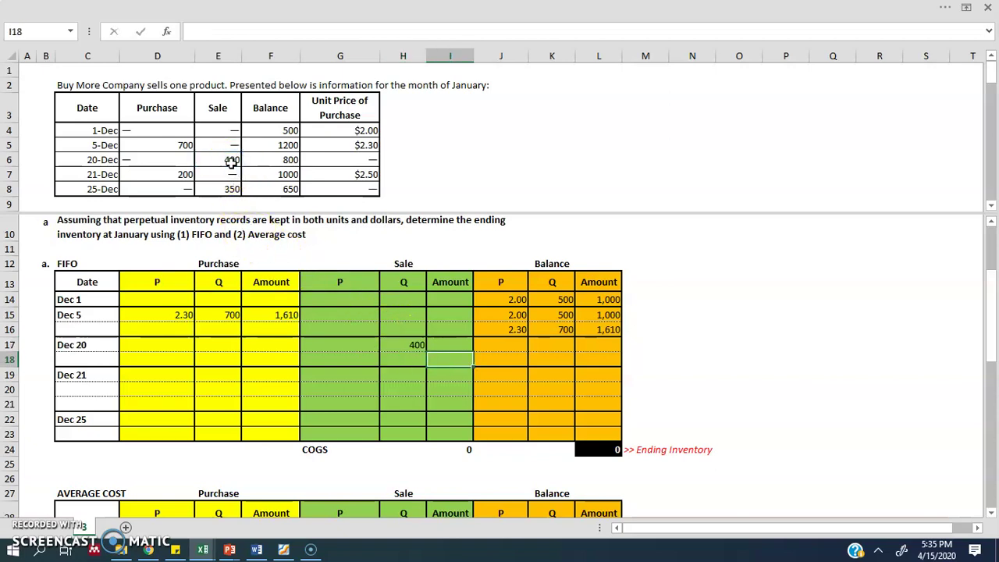
Link the Dec 20 sale price in G17 to the oldest layer's price in J15.
{"action": "left_click", "coordinate": [335, 159]}
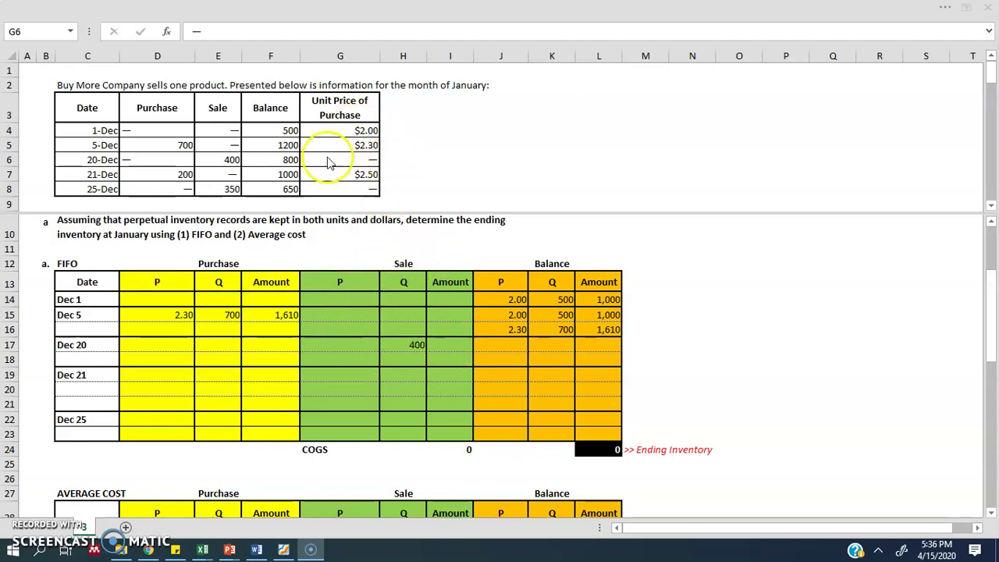
{"action": "left_click", "coordinate": [414, 347]}
{"action": "left_click", "coordinate": [517, 315]}
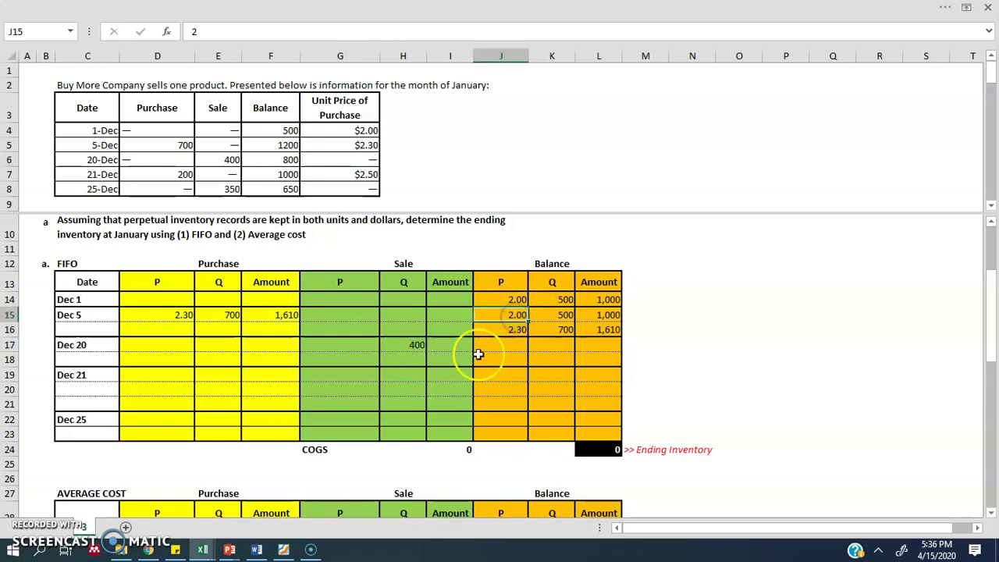
{"action": "left_click", "coordinate": [554, 315]}
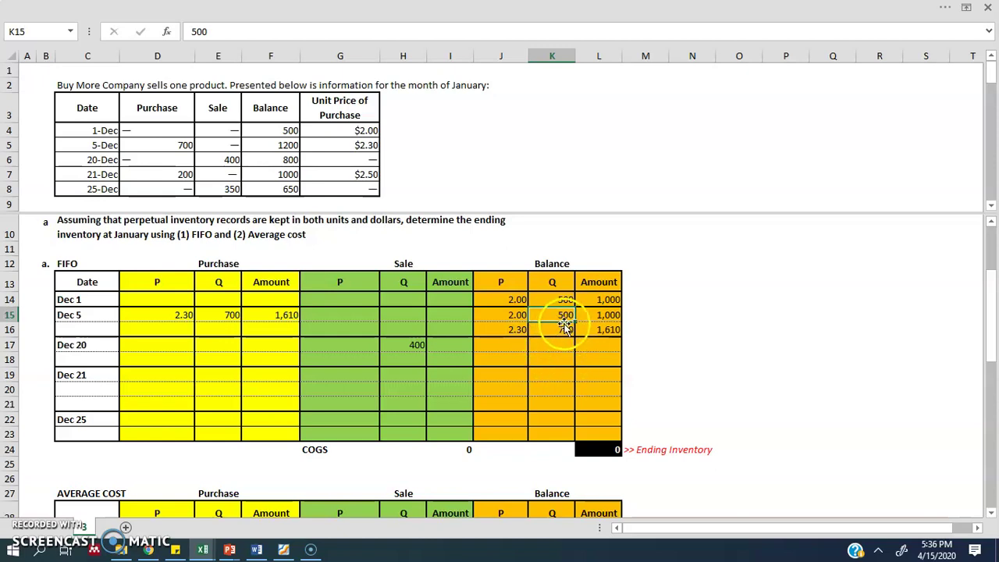
{"action": "left_click", "coordinate": [408, 346]}
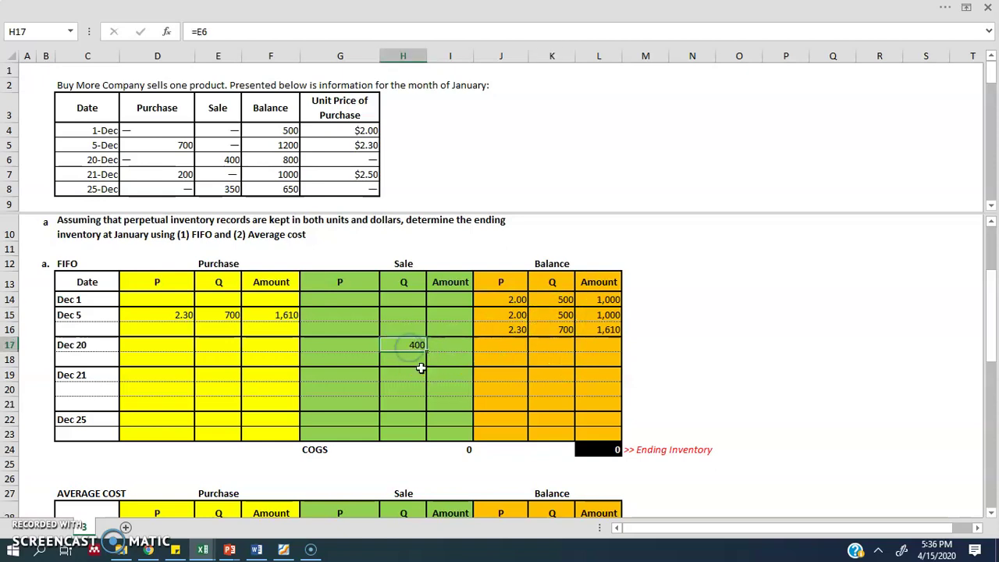
{"action": "left_click", "coordinate": [565, 315]}
{"action": "left_click", "coordinate": [358, 347]}
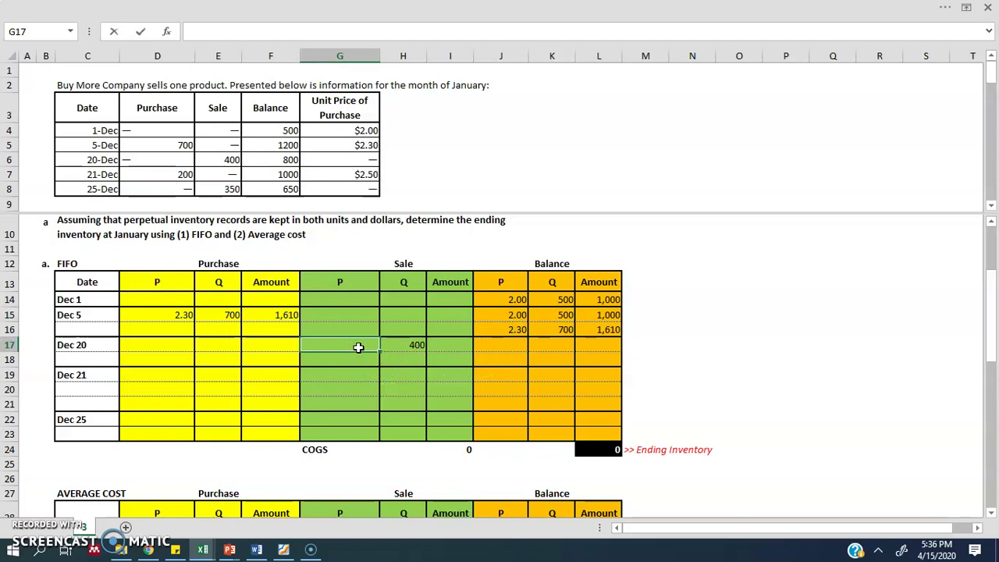
{"action": "type", "text": "="}
{"action": "left_click", "coordinate": [508, 318]}
{"action": "key", "text": "Return"}
Calculate the Dec 20 sale amount in I17 with =G17*H17.
{"action": "key", "text": "Up"}
{"action": "key", "text": "Right"}
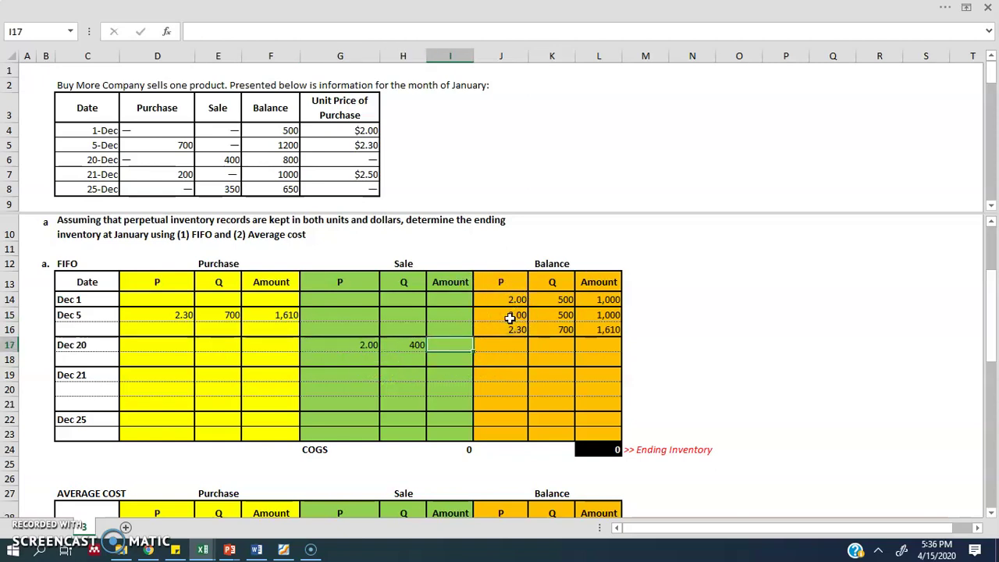
{"action": "type", "text": "="}
{"action": "key", "text": "Left"}
{"action": "key", "text": "Left"}
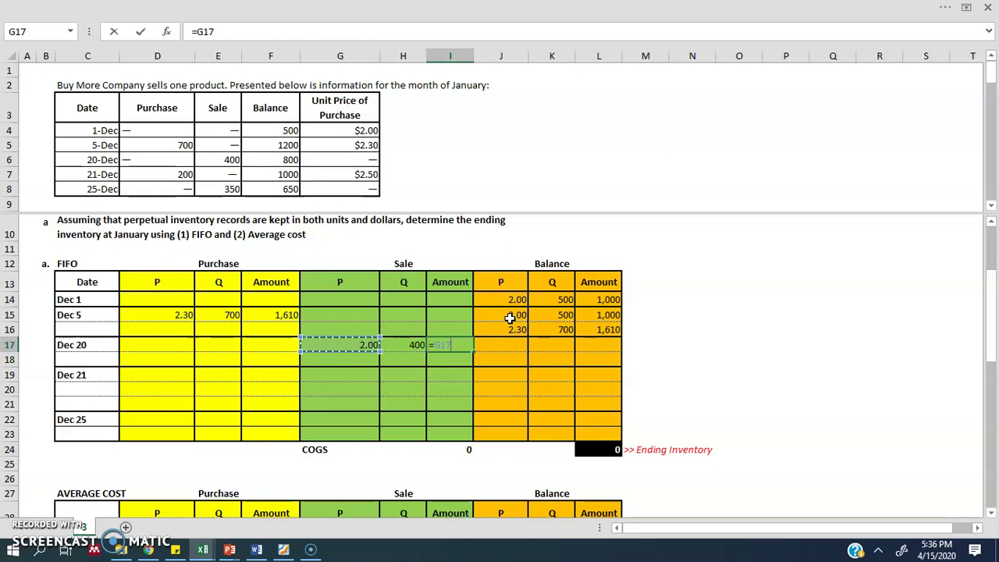
{"action": "key", "text": "Return"}
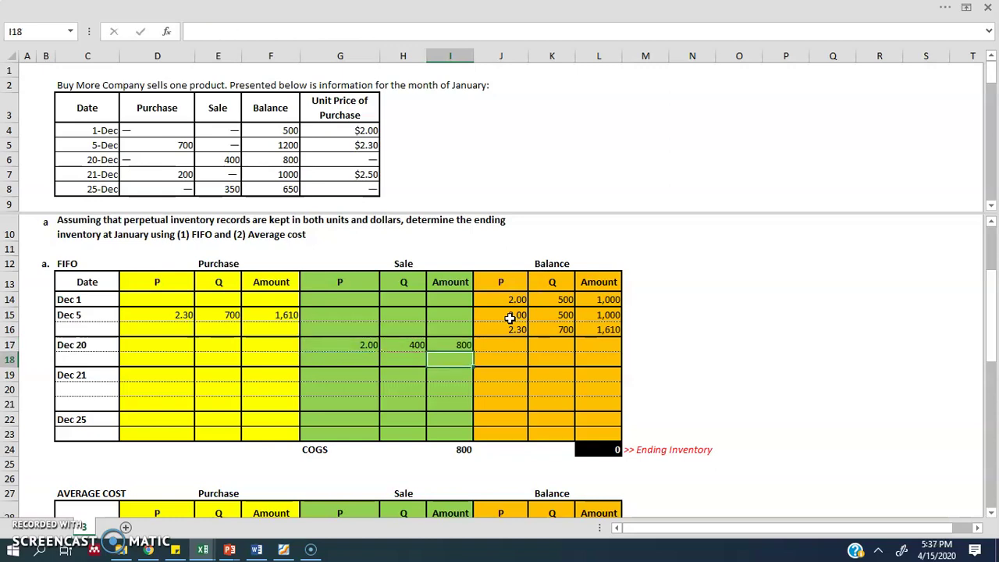
{"action": "key", "text": "Up"}
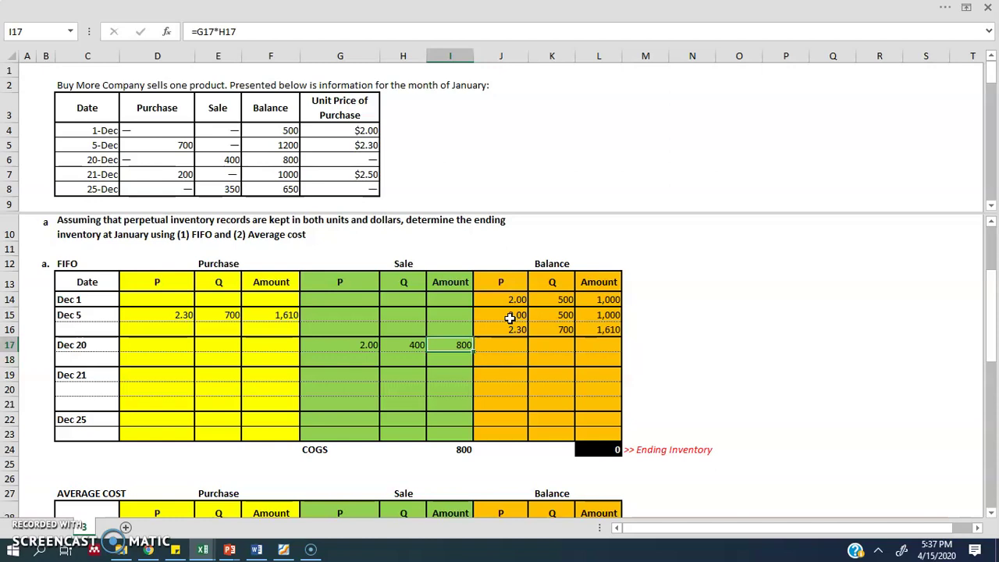
{"action": "key", "text": "Left"}
{"action": "key", "text": "Left"}
{"action": "key", "text": "Right"}
{"action": "key", "text": "Right"}
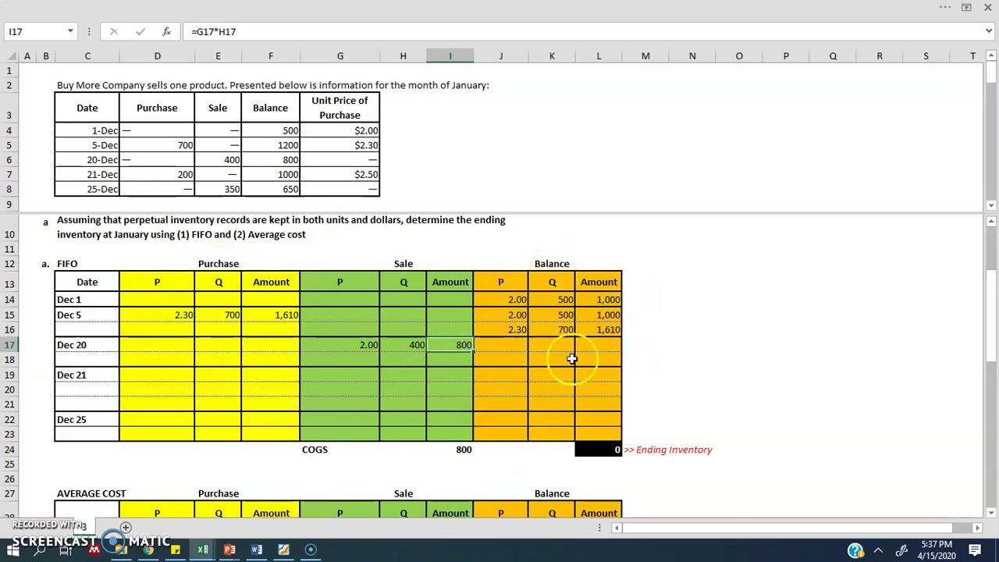
Calculate the remaining quantity of the oldest layer on Dec 20 in K17 with =K15-H17.
{"action": "left_click", "coordinate": [521, 346]}
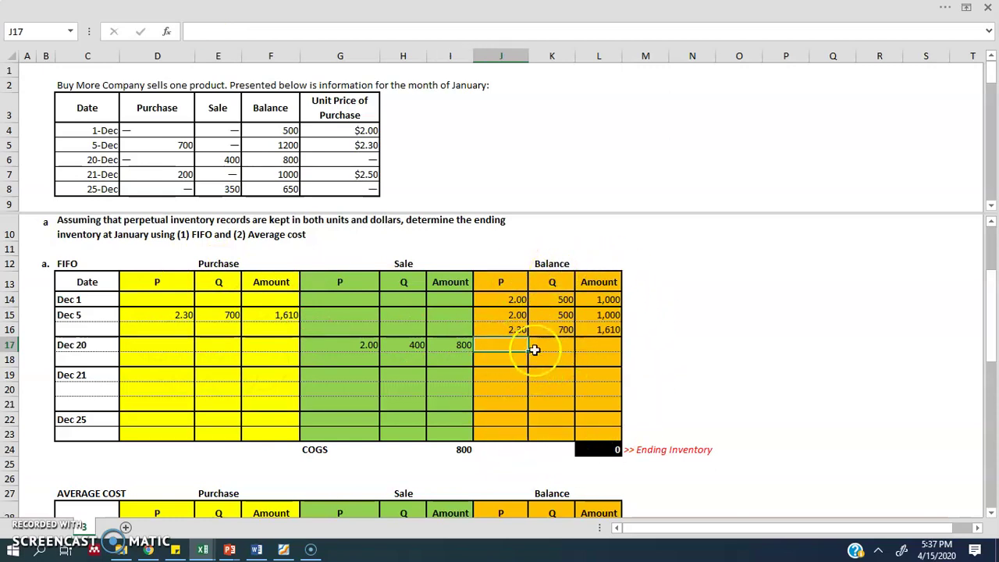
{"action": "left_click", "coordinate": [557, 314]}
{"action": "left_click", "coordinate": [406, 346]}
{"action": "left_click", "coordinate": [548, 344]}
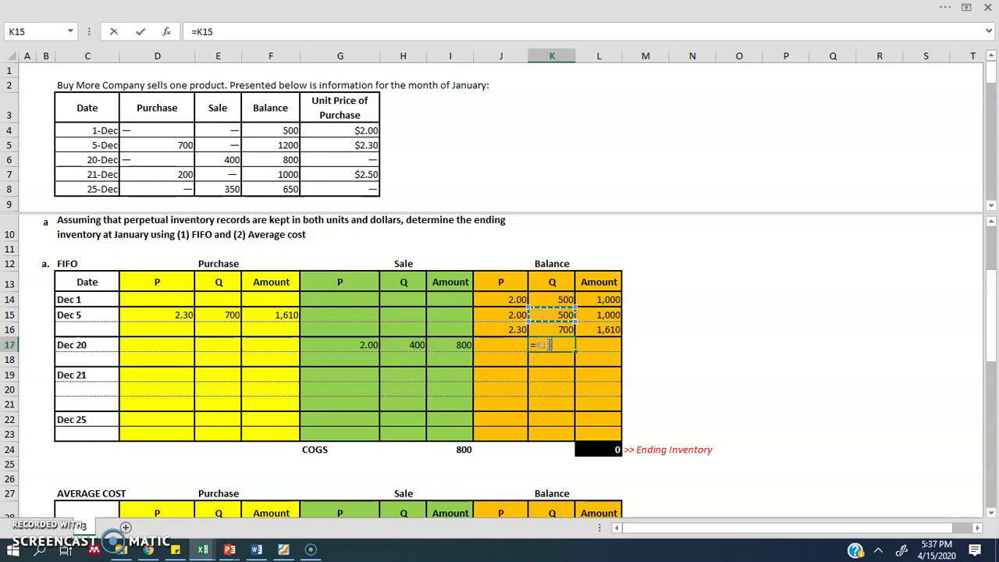
{"action": "key", "text": "Left"}
{"action": "key", "text": "Left"}
{"action": "key", "text": "Left"}
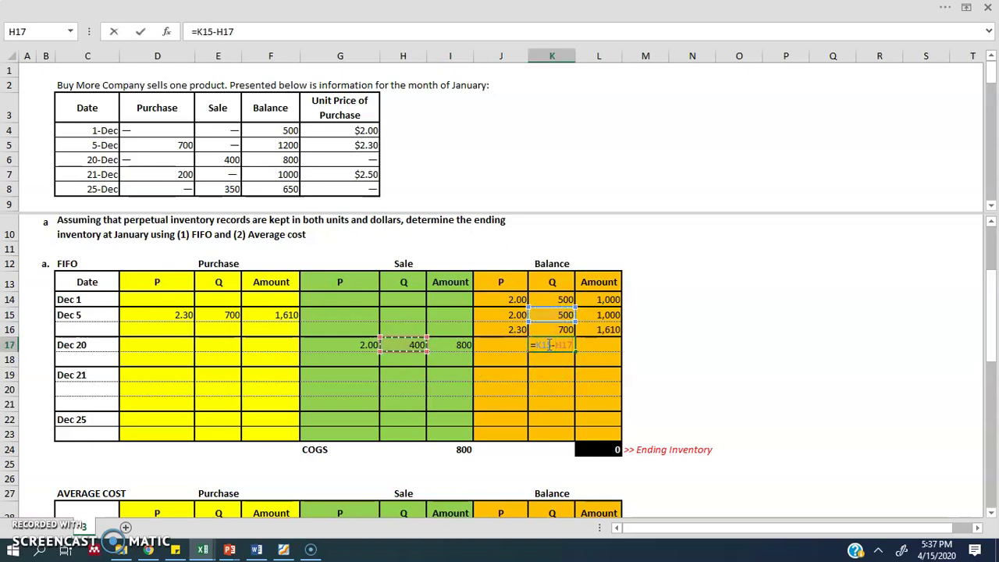
{"action": "key", "text": "shift+Tab"}
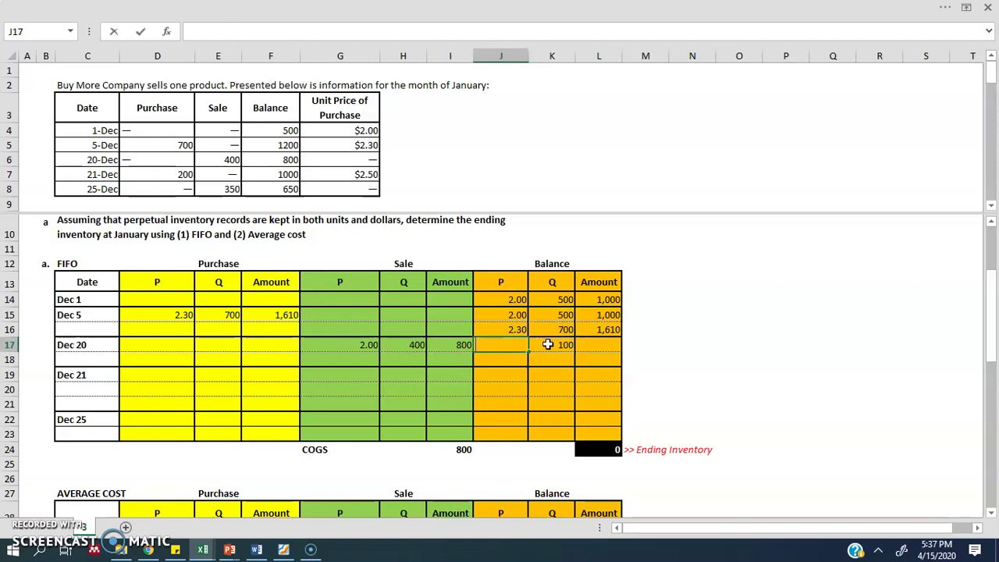
Bring the 2.00 unit price into the Dec 20 balance in J17 and calculate its amount in L17 with =J17*K17.
{"action": "key", "text": "Tab"}
{"action": "key", "text": "Tab"}
{"action": "key", "text": "Up"}
{"action": "key", "text": "Down"}
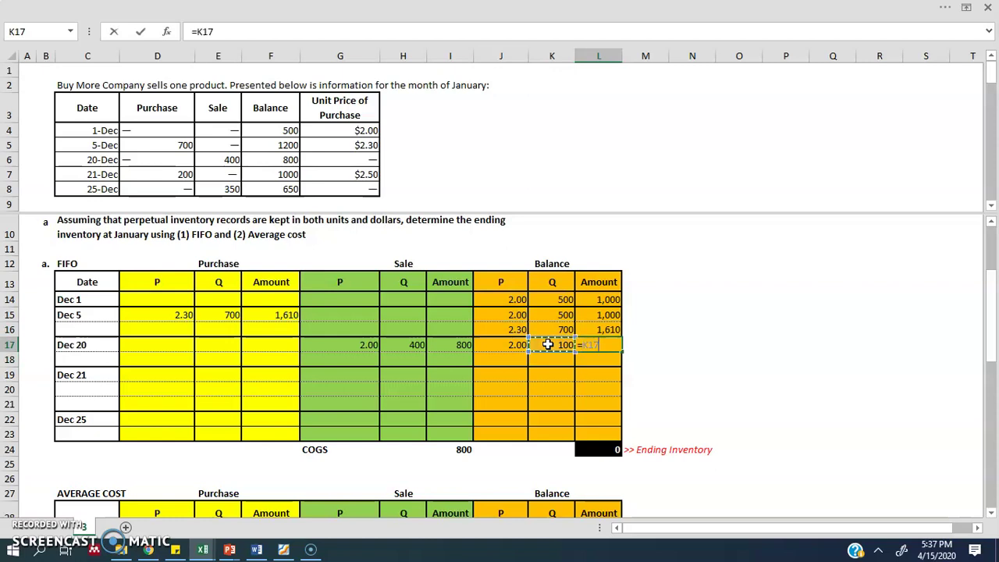
{"action": "key", "text": "Right"}
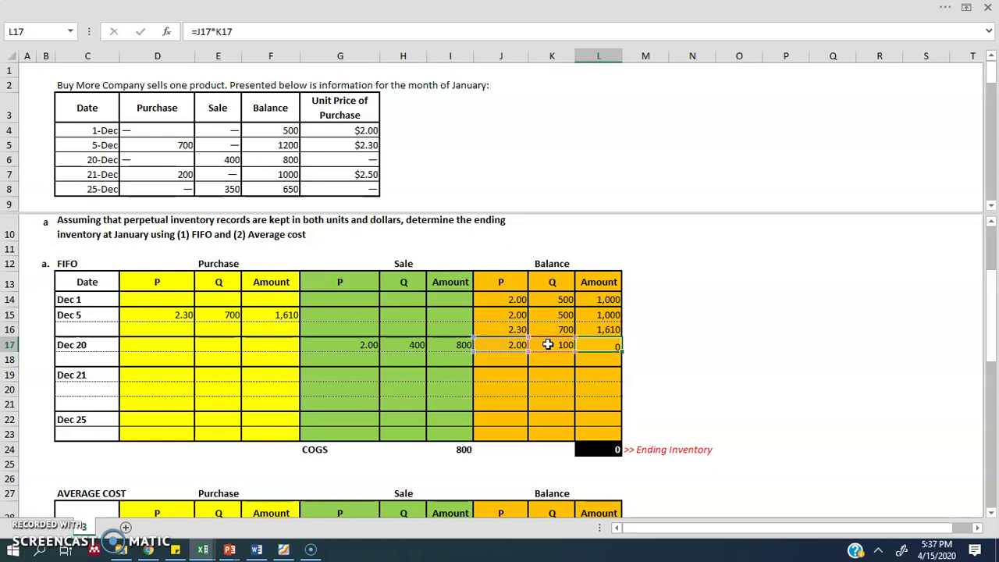
{"action": "key", "text": "Return"}
Copy the 2.30 layer from the Dec 5 balance (J16:L16) into the second Dec 20 balance row (J18:L18).
{"action": "key", "text": "Right"}
{"action": "key", "text": "Up"}
{"action": "key", "text": "Up"}
{"action": "key", "text": "Left"}
{"action": "key", "text": "shift+Left"}
{"action": "key", "text": "shift+Left"}
{"action": "key", "text": "ctrl+c"}
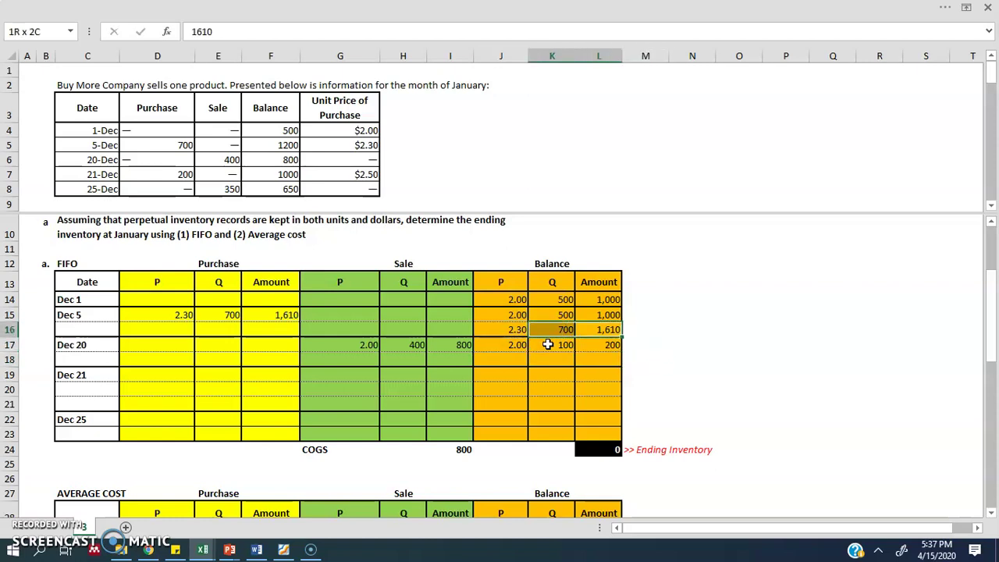
{"action": "key", "text": "Down"}
{"action": "key", "text": "Down"}
{"action": "key", "text": "Left"}
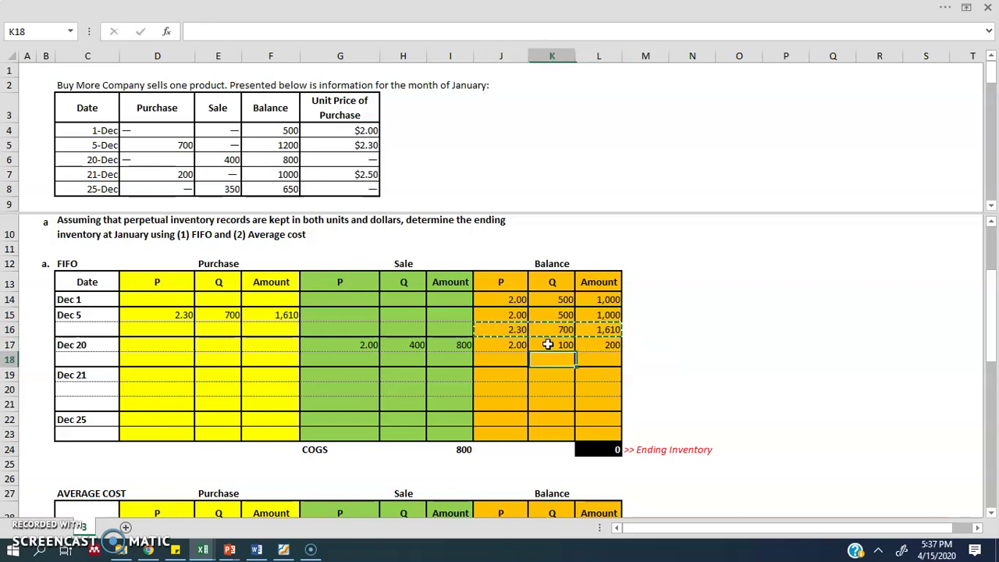
{"action": "key", "text": "Left"}
{"action": "key", "text": "ctrl+v"}
{"action": "key", "text": "Down"}
{"action": "key", "text": "Escape"}
{"action": "key", "text": "Right"}
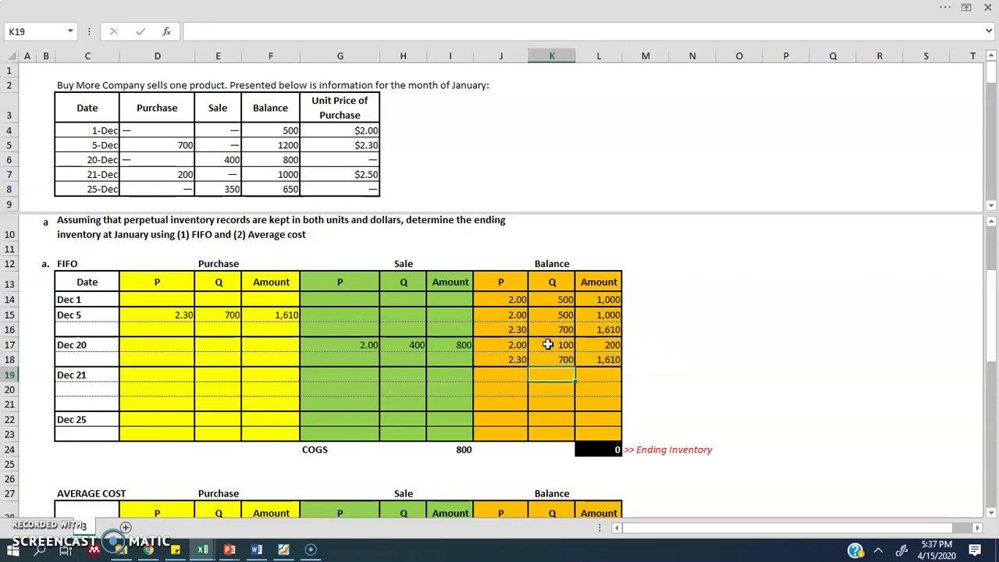
Link the Dec 21 purchase quantity in E19 to the purchase in D7.
{"action": "mouse_move", "coordinate": [548, 344]}
{"action": "left_mouse_down"}
{"action": "mouse_move", "coordinate": [546, 368]}
{"action": "mouse_move", "coordinate": [551, 357]}
{"action": "left_mouse_up"}
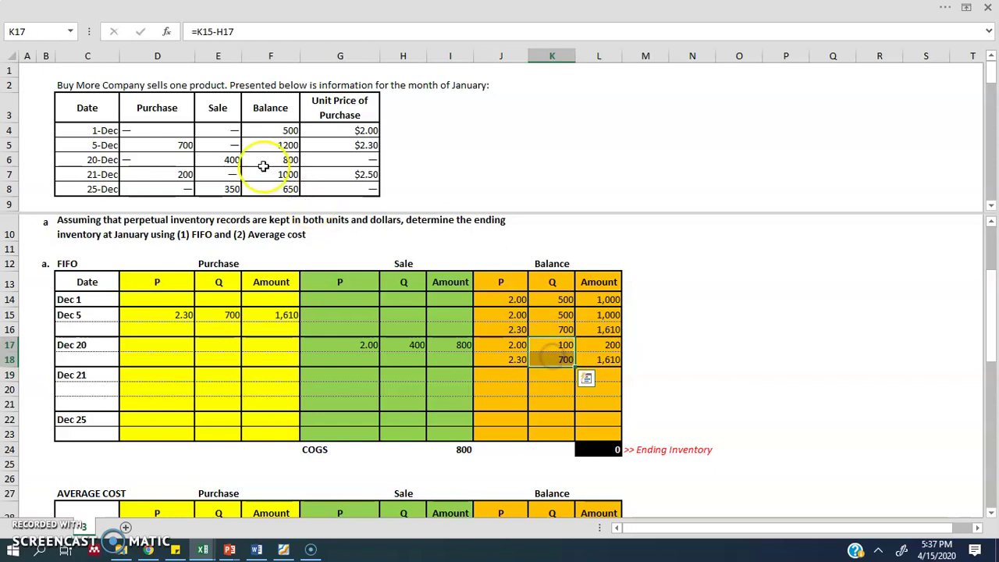
{"action": "left_click", "coordinate": [263, 161]}
{"action": "left_click", "coordinate": [551, 359]}
{"action": "left_click", "coordinate": [570, 400]}
{"action": "left_click", "coordinate": [109, 174]}
{"action": "left_click", "coordinate": [184, 174]}
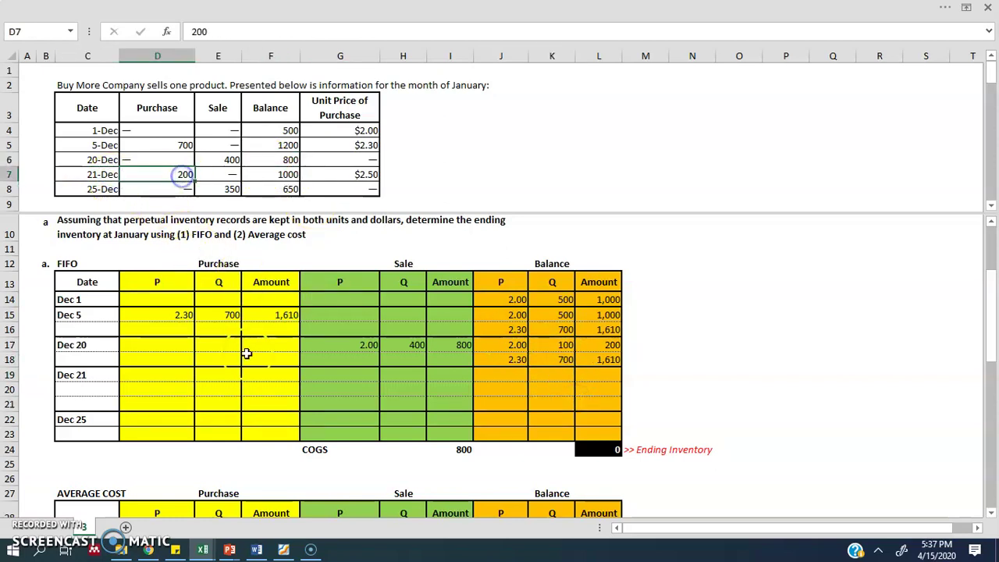
{"action": "left_click", "coordinate": [212, 375]}
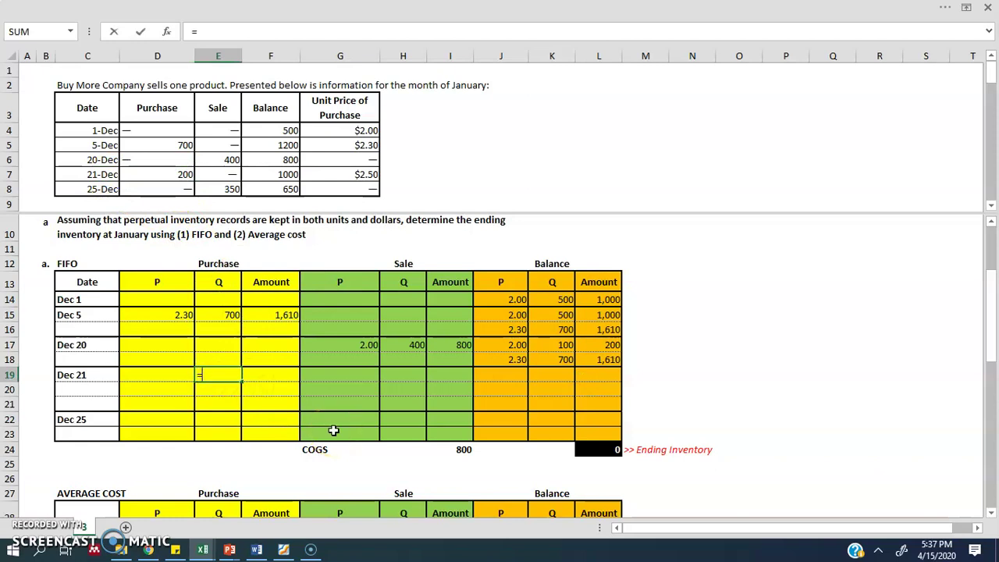
{"action": "type", "text": "="}
{"action": "left_click", "coordinate": [173, 174]}
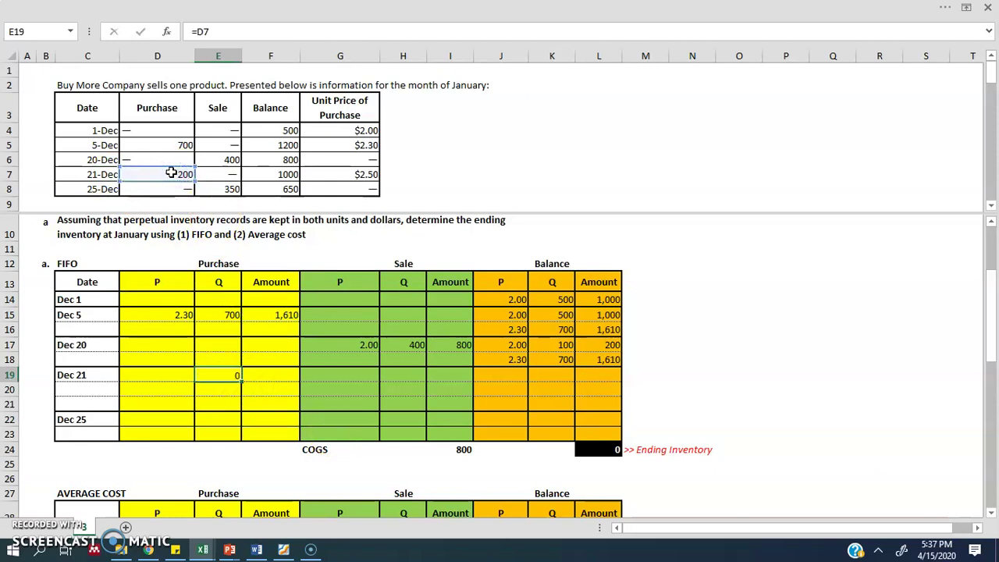
{"action": "key", "text": "Return"}
Link the Dec 21 purchase price in D19 to the unit price in G7.
{"action": "left_click", "coordinate": [347, 174]}
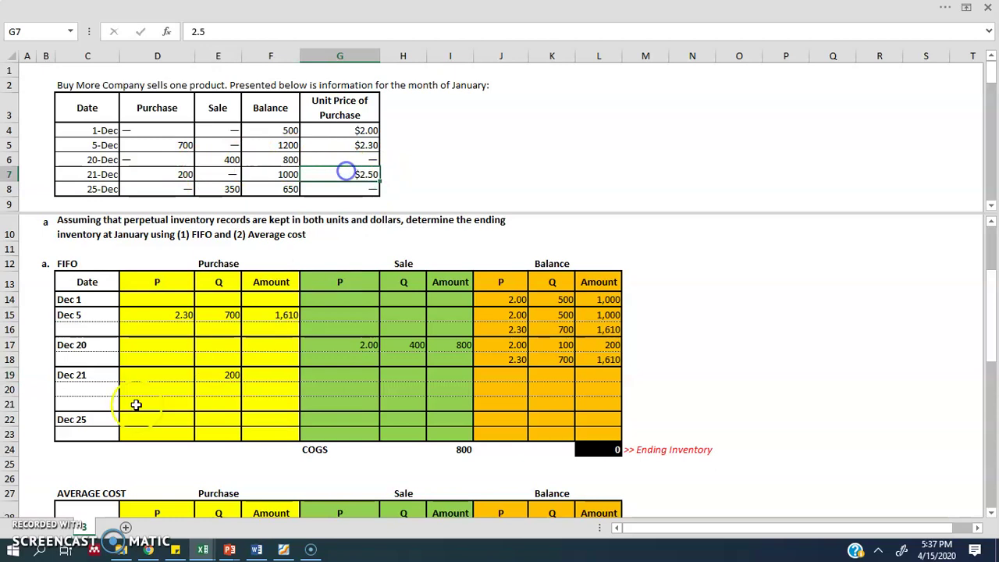
{"action": "left_click", "coordinate": [150, 377]}
{"action": "type", "text": "="}
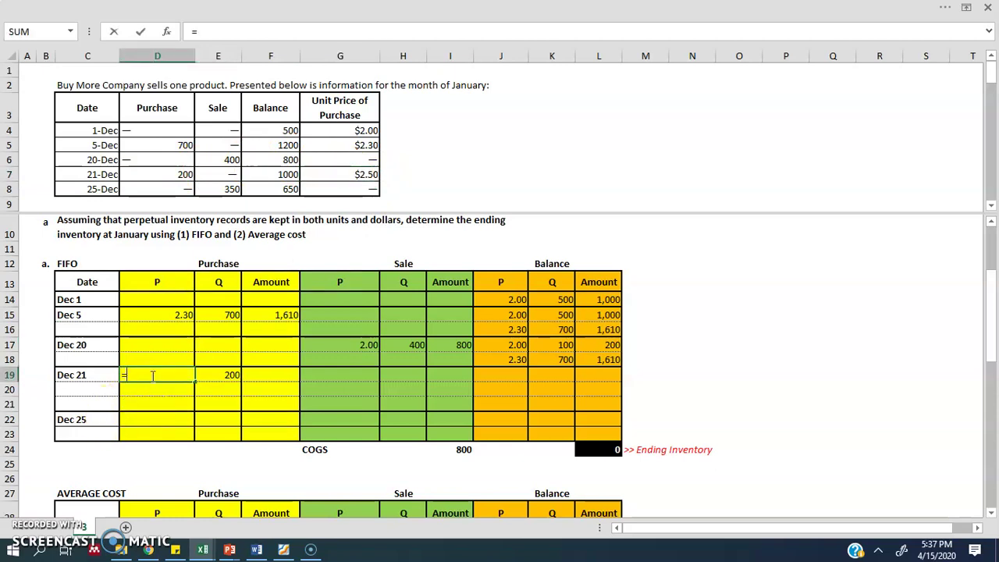
{"action": "left_click", "coordinate": [335, 174]}
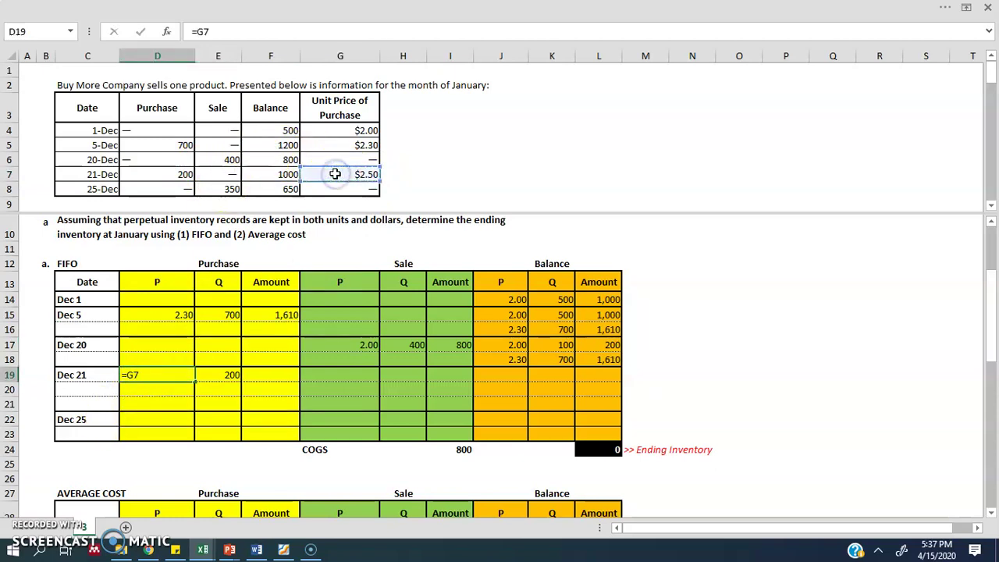
{"action": "key", "text": "Return"}
Calculate the Dec 21 purchase amount in F19 with =D19*E19.
{"action": "key", "text": "Right"}
{"action": "key", "text": "Down"}
{"action": "key", "text": "Up"}
{"action": "key", "text": "Up"}
{"action": "key", "text": "Right"}
{"action": "type", "text": "="}
{"action": "key", "text": "Left"}
{"action": "key", "text": "Left"}
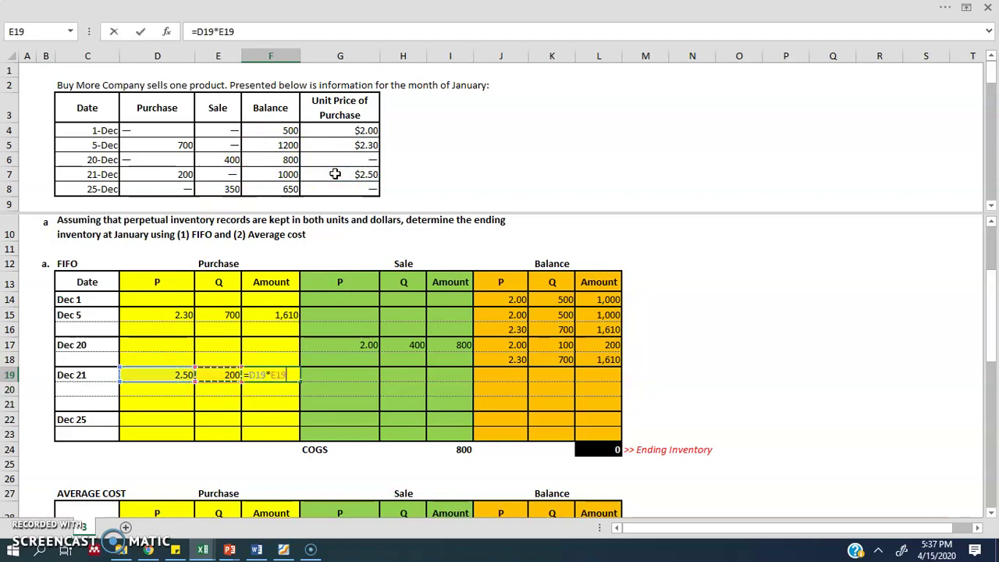
{"action": "key", "text": "Return"}
Copy both Dec 20 balance layers (J17:L18) and paste them as values into the Dec 21 balance at J19:L20.
{"action": "key", "text": "Right"}
{"action": "key", "text": "Right"}
{"action": "key", "text": "Right"}
{"action": "key", "text": "Right"}
{"action": "key", "text": "Up"}
{"action": "key", "text": "Up"}
{"action": "key", "text": "Up"}
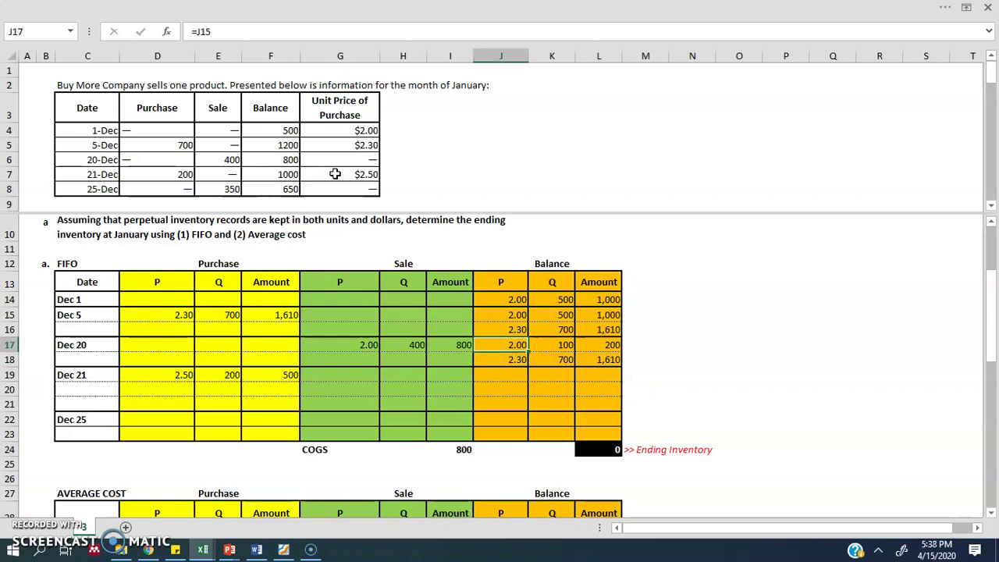
{"action": "key", "text": "shift+Down"}
{"action": "key", "text": "shift+Right"}
{"action": "key", "text": "shift+Right"}
{"action": "key", "text": "ctrl+c"}
{"action": "key", "text": "Down"}
{"action": "key", "text": "Down"}
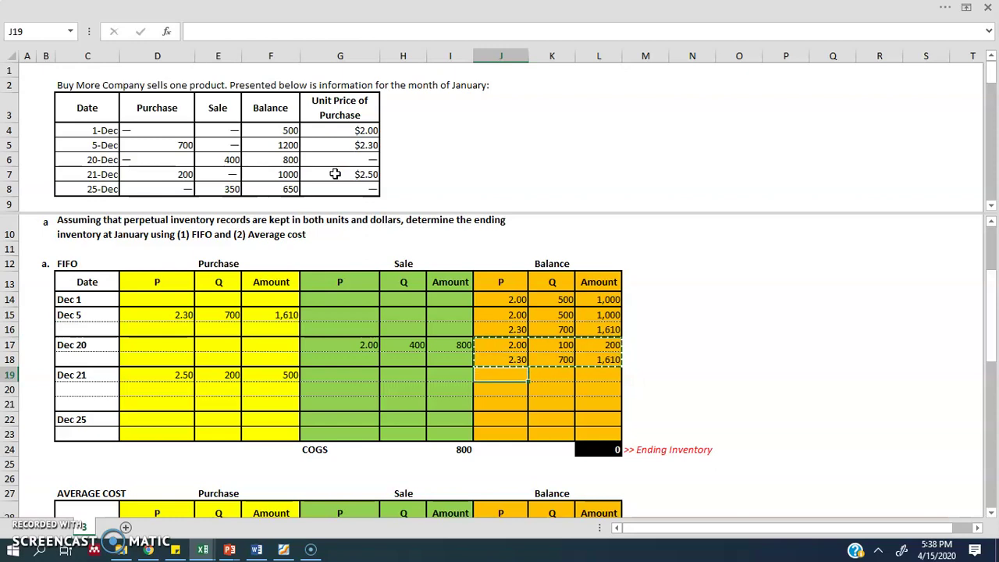
{"action": "key", "text": "Menu"}
{"action": "key", "text": "Escape"}
{"action": "key", "text": "ctrl+v"}
{"action": "key", "text": "Down"}
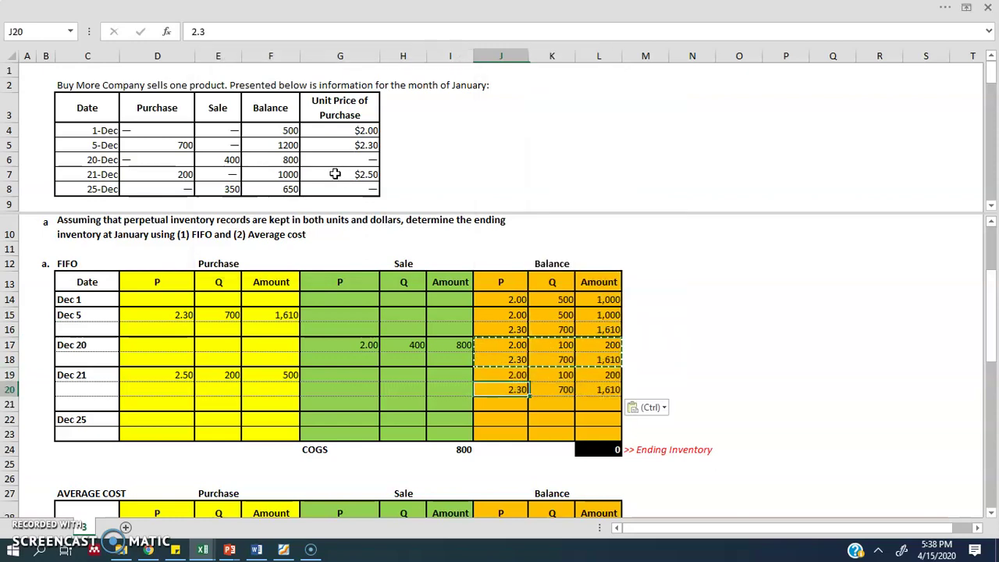
{"action": "key", "text": "Escape"}
Copy the Dec 21 purchase (D19:F19) and paste it as values into the third Dec 21 balance layer at J21:L21.
{"action": "key", "text": "Down"}
{"action": "key", "text": "Left"}
{"action": "key", "text": "Left"}
{"action": "key", "text": "Left"}
{"action": "key", "text": "Left"}
{"action": "key", "text": "Up"}
{"action": "key", "text": "Up"}
{"action": "key", "text": "shift+Left"}
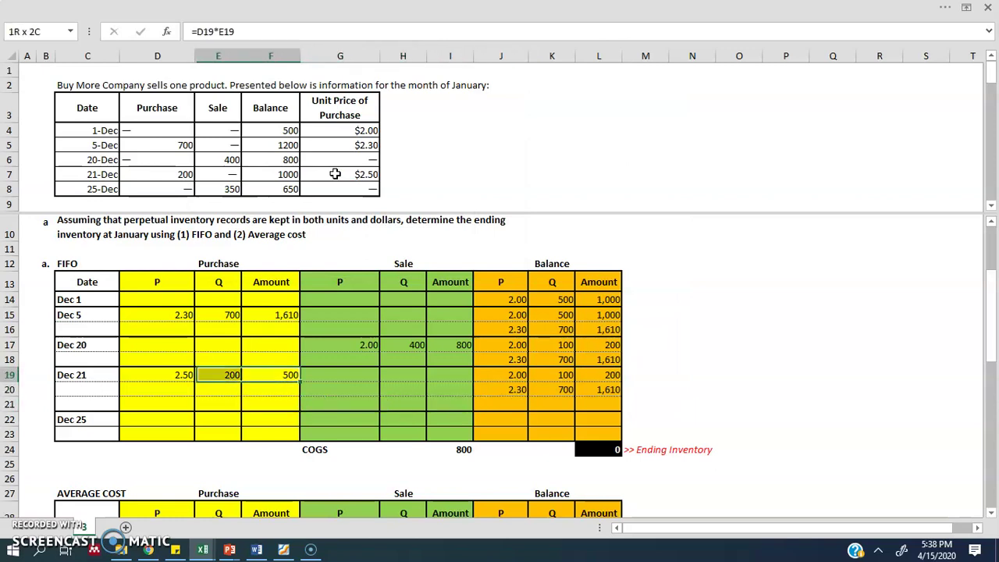
{"action": "key", "text": "shift+Left"}
{"action": "key", "text": "ctrl+c"}
{"action": "key", "text": "Right"}
{"action": "key", "text": "Right"}
{"action": "key", "text": "Right"}
{"action": "key", "text": "Right"}
{"action": "key", "text": "Down"}
{"action": "key", "text": "Down"}
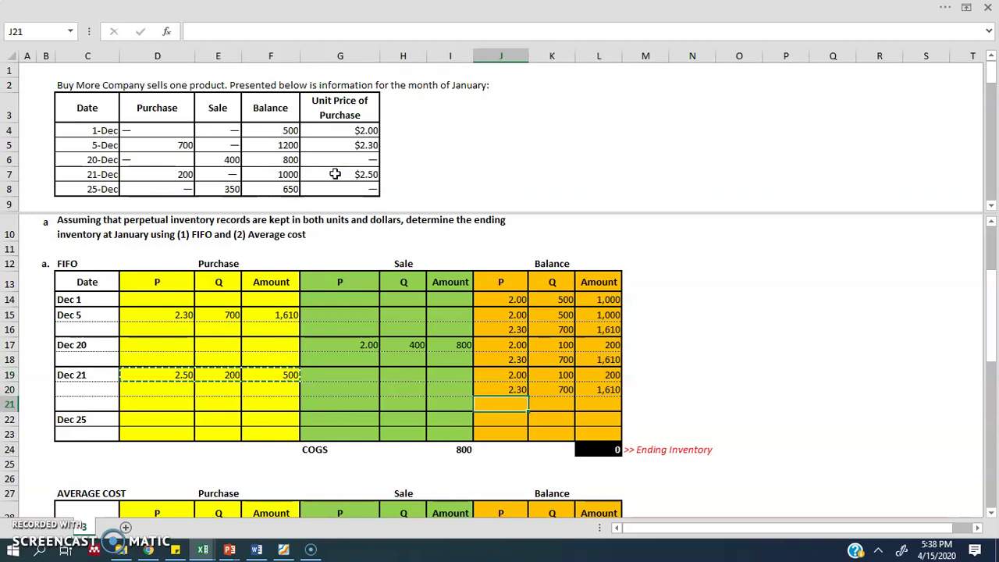
{"action": "key", "text": "shift+F10"}
{"action": "key", "text": "s"}
{"action": "key", "text": "v"}
{"action": "key", "text": "Return"}
{"action": "key", "text": "Right"}
{"action": "key", "text": "Escape"}
Review the prices, quantities and amounts of the three Dec 21 balance layers.
{"action": "key", "text": "Right"}
{"action": "key", "text": "Up"}
{"action": "key", "text": "Up"}
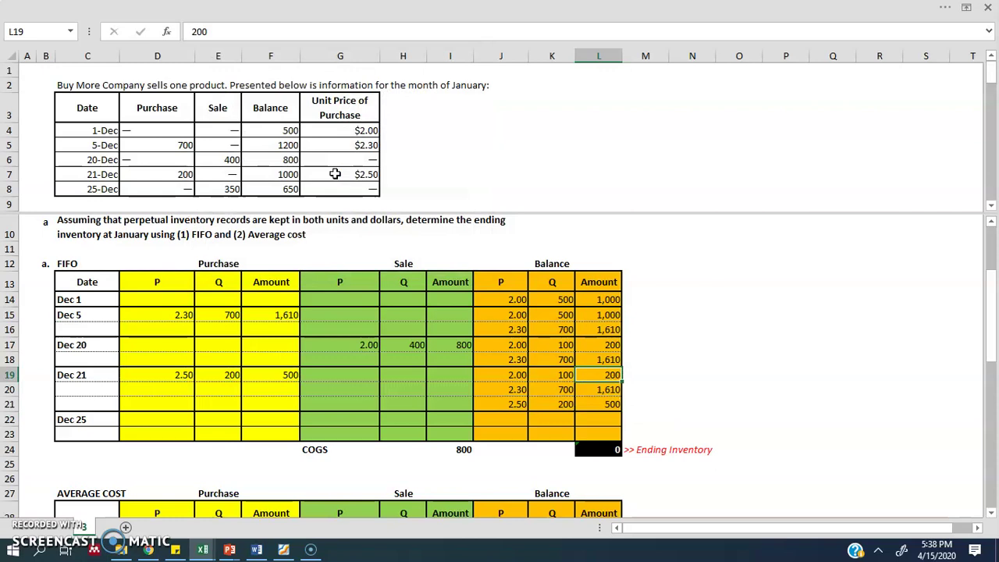
{"action": "key", "text": "Down"}
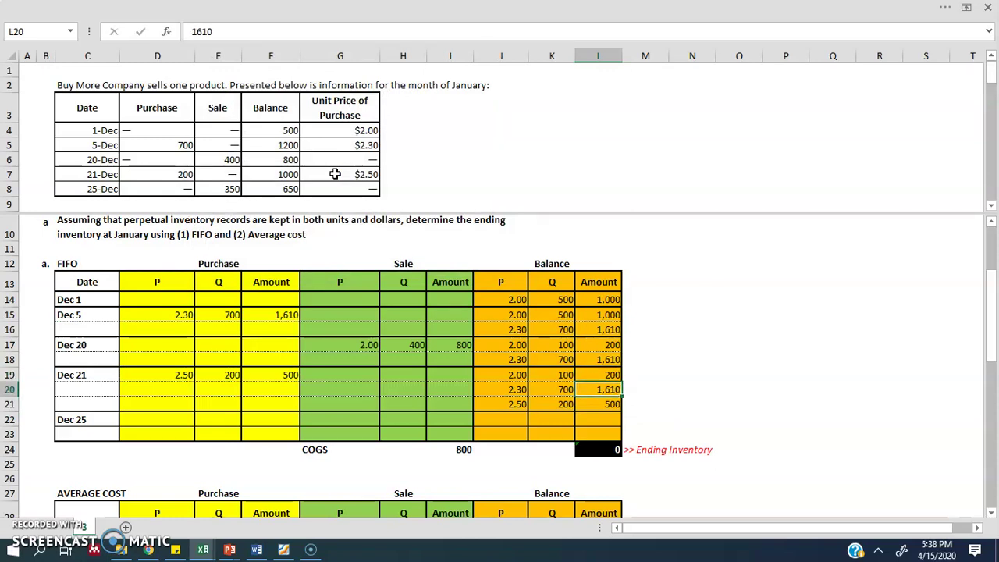
{"action": "key", "text": "Left"}
{"action": "key", "text": "Right"}
{"action": "key", "text": "Down"}
{"action": "key", "text": "Down"}
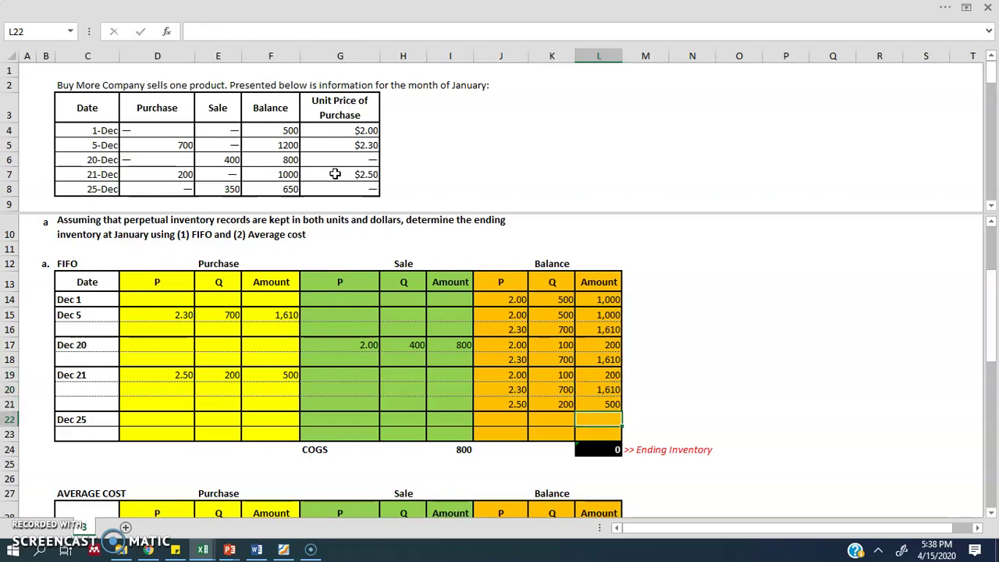
{"action": "left_click_drag", "start_coordinate": [561, 376], "coordinate": [558, 406]}
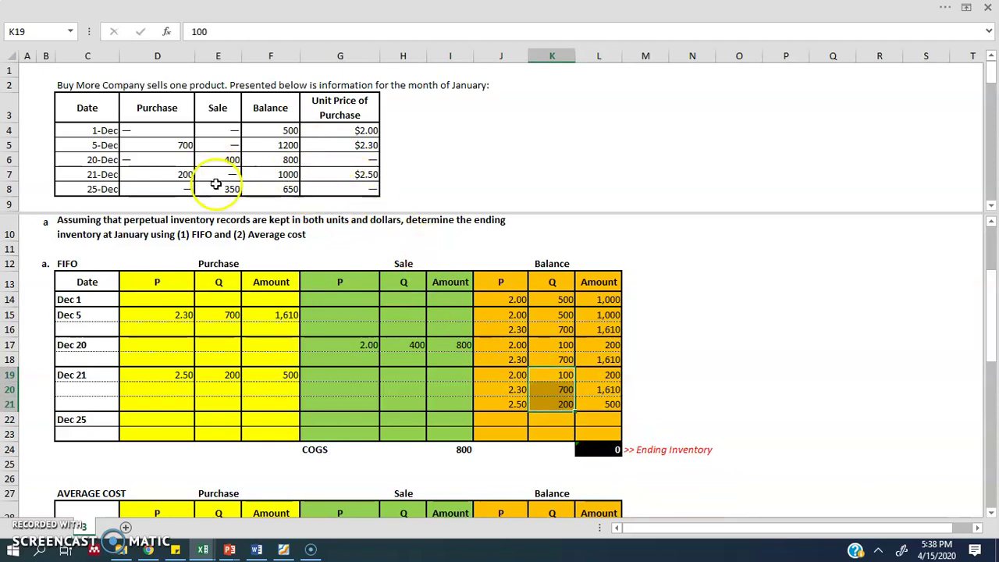
{"action": "left_click_drag", "start_coordinate": [508, 375], "coordinate": [508, 400]}
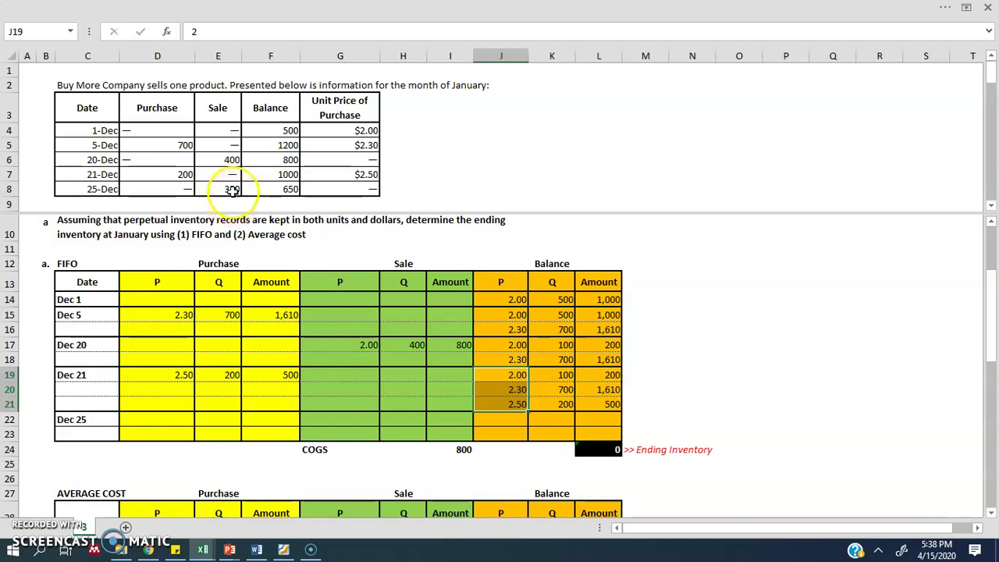
Link the Dec 25 sale quantity in H22 to the sale in E8.
{"action": "left_click", "coordinate": [227, 190]}
{"action": "left_click", "coordinate": [405, 423]}
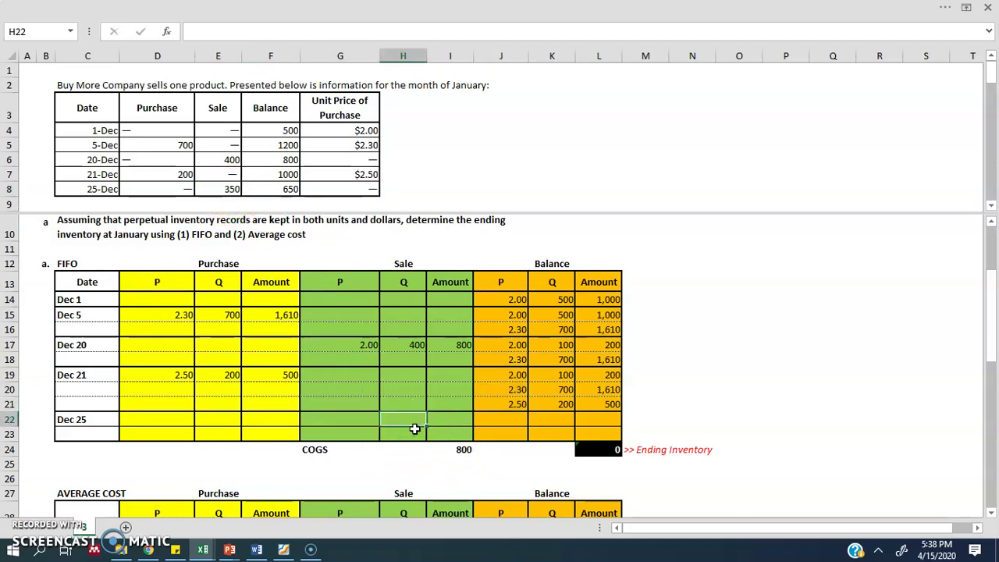
{"action": "type", "text": "="}
{"action": "left_click", "coordinate": [223, 190]}
{"action": "key", "text": "Return"}
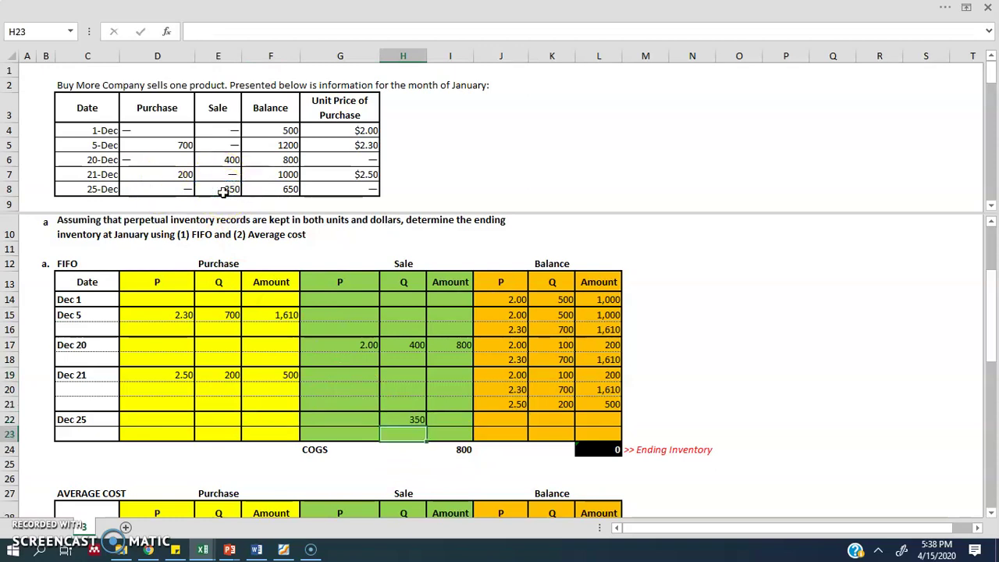
Enter the first Dec 25 sale layer as 100 units in H22 at a unit price of 2 in G22.
{"action": "left_click", "coordinate": [455, 435]}
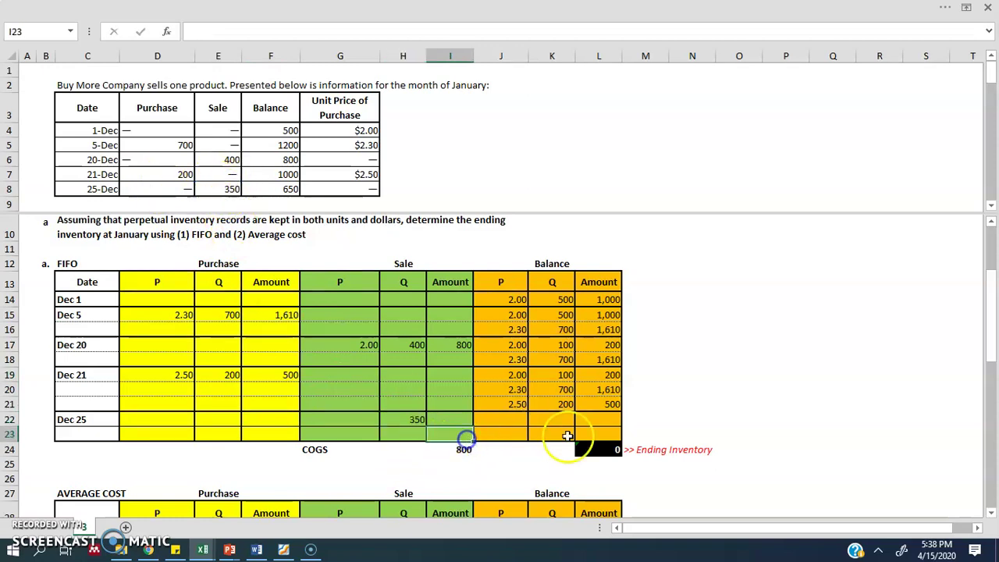
{"action": "left_click", "coordinate": [568, 376]}
{"action": "left_click", "coordinate": [398, 421]}
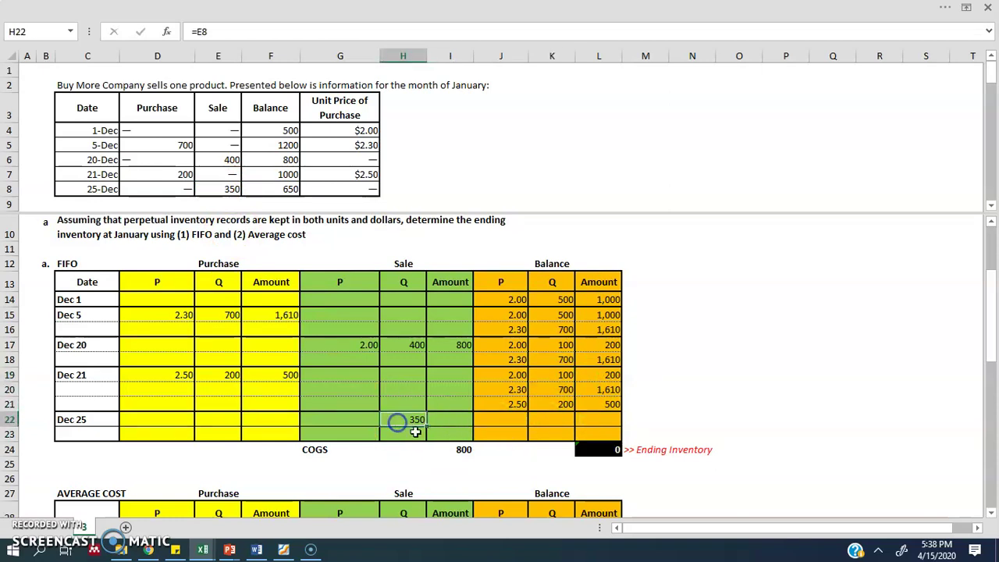
{"action": "left_click", "coordinate": [675, 404]}
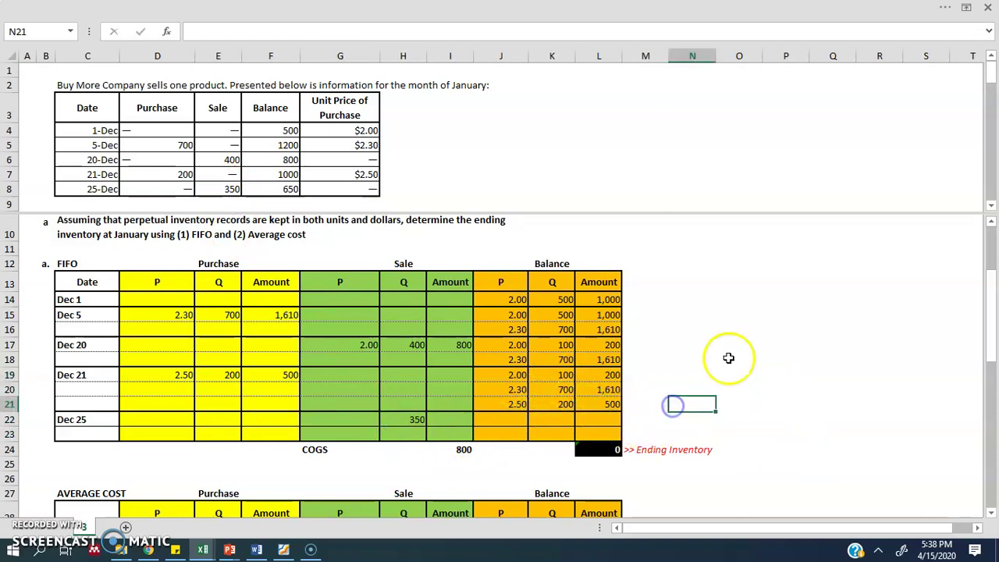
{"action": "left_click_drag", "start_coordinate": [518, 376], "coordinate": [607, 377]}
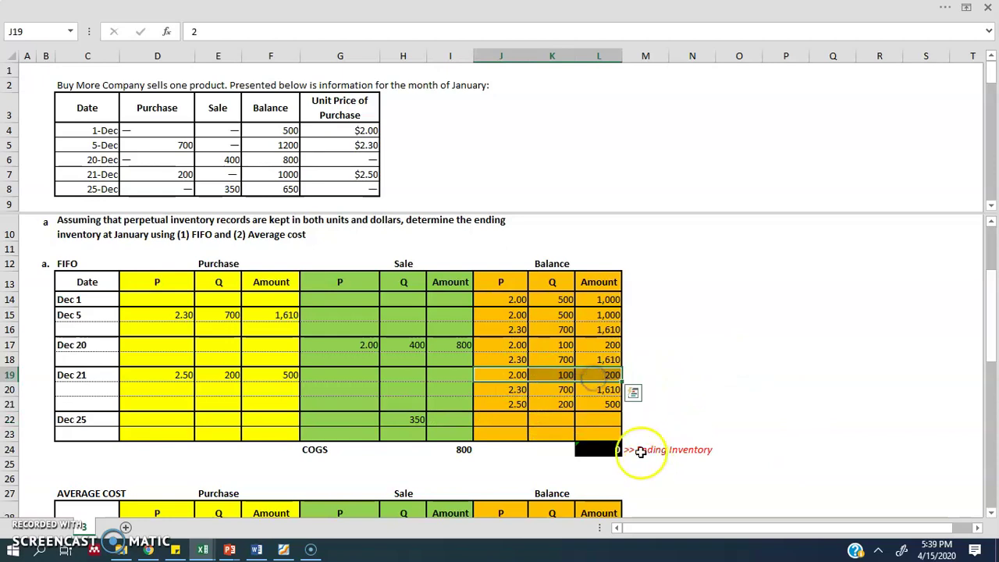
{"action": "left_click", "coordinate": [569, 375]}
{"action": "left_click", "coordinate": [413, 420]}
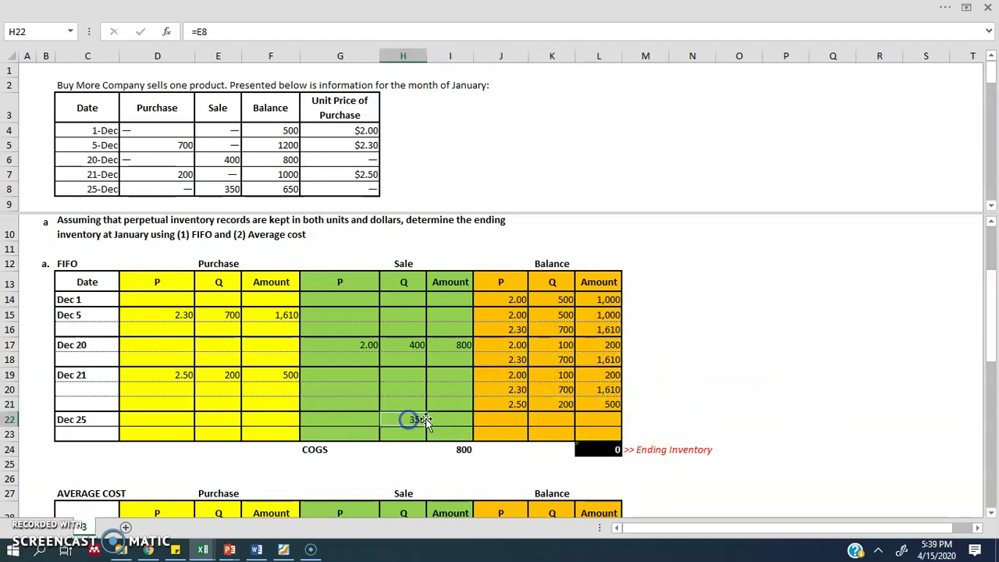
{"action": "type", "text": "100"}
{"action": "key", "text": "Tab"}
{"action": "key", "text": "Left"}
{"action": "key", "text": "Left"}
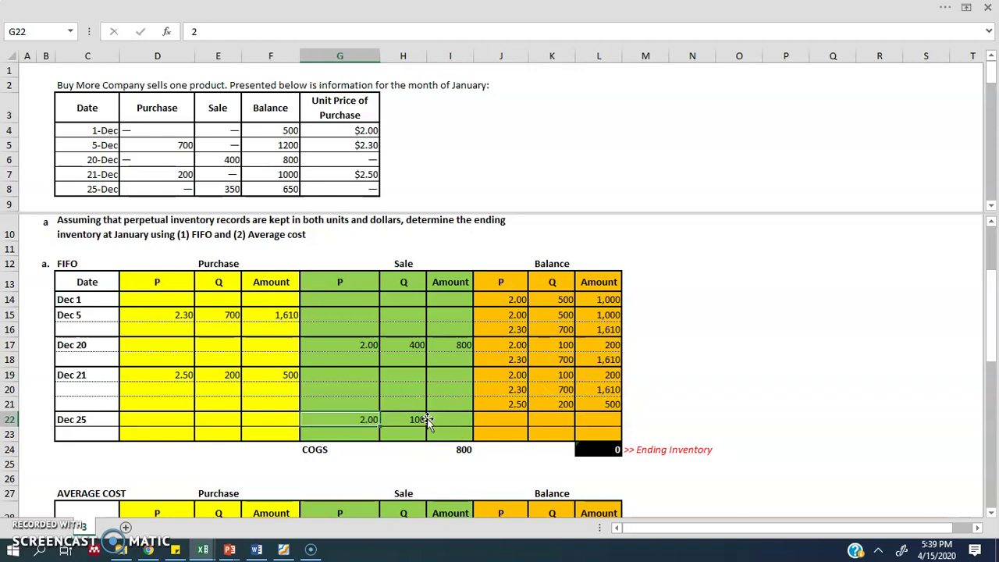
Calculate the amount of the first Dec 25 sale layer in I22 with =G22*H22.
{"action": "key", "text": "Right"}
{"action": "key", "text": "Right"}
{"action": "type", "text": "="}
{"action": "key", "text": "Left"}
{"action": "key", "text": "Left"}
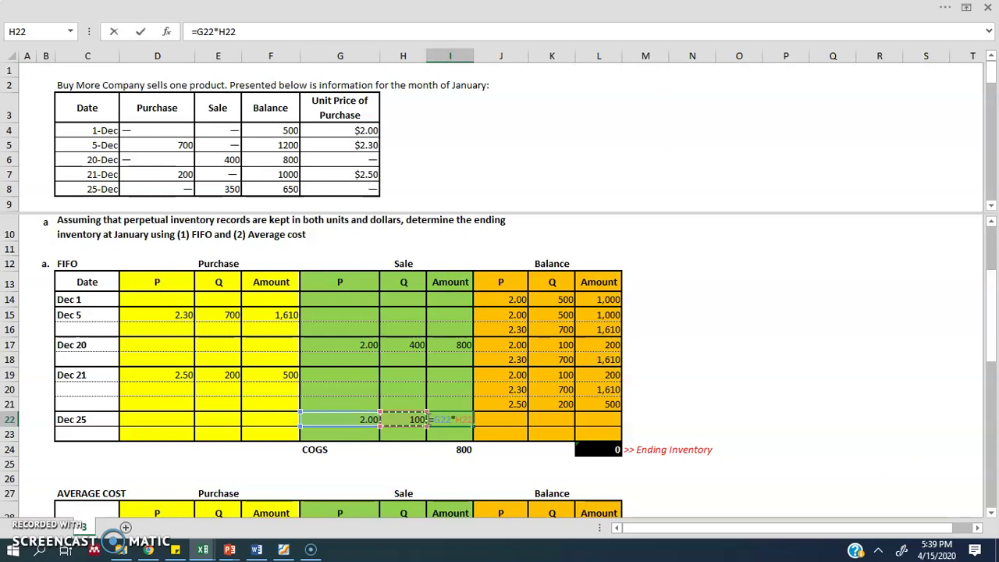
{"action": "key", "text": "Return"}
Enter 250 in H23 as the quantity of the second Dec 25 sale layer.
{"action": "key", "text": "Down"}
{"action": "key", "text": "Left"}
{"action": "key", "text": "Up"}
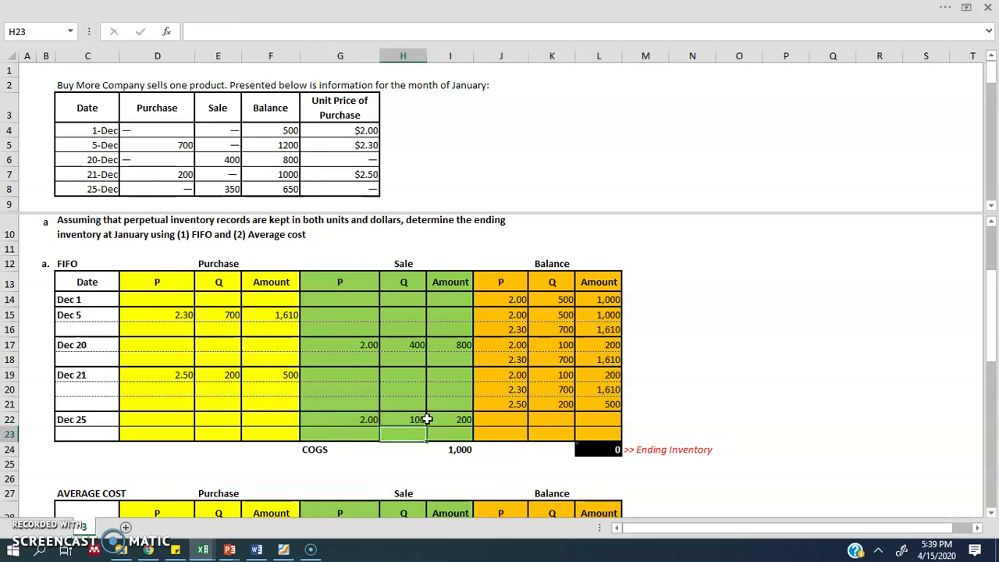
{"action": "key", "text": "Right"}
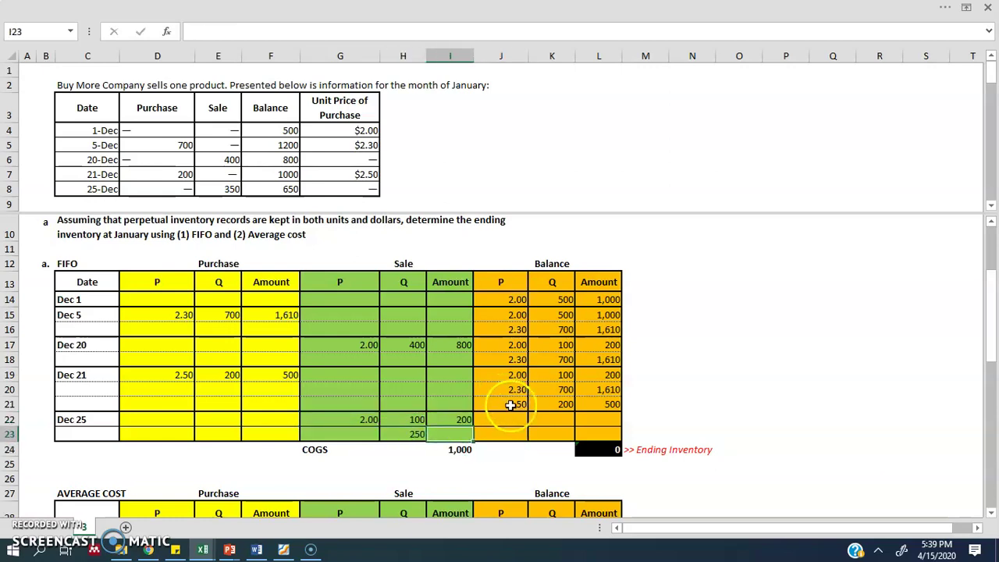
Enter 2.3 in G23 as the unit price of the second Dec 25 sale layer.
{"action": "left_click", "coordinate": [521, 376]}
{"action": "left_click_drag", "start_coordinate": [616, 374], "coordinate": [615, 374]}
{"action": "left_click_drag", "start_coordinate": [505, 390], "coordinate": [605, 391]}
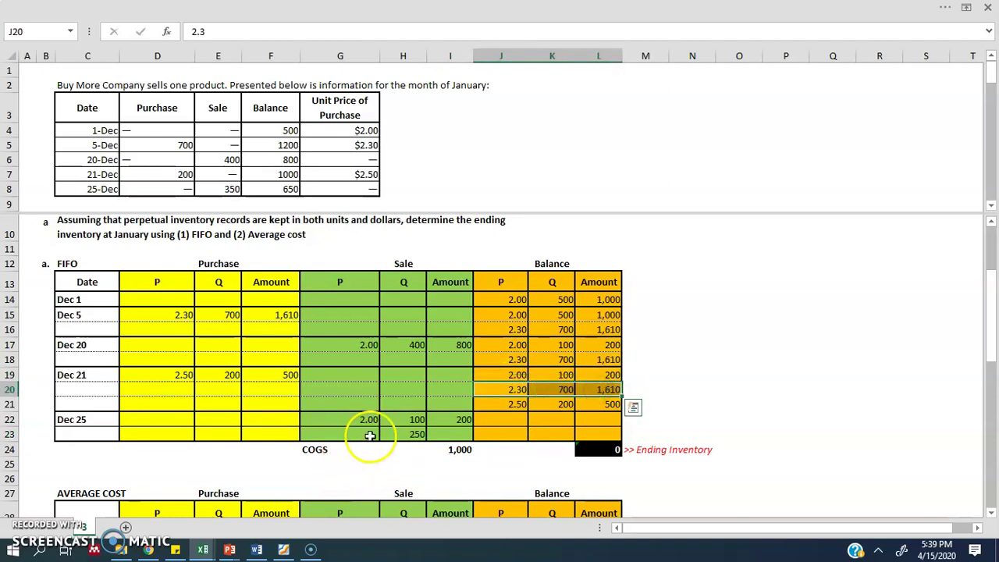
{"action": "left_click", "coordinate": [371, 436]}
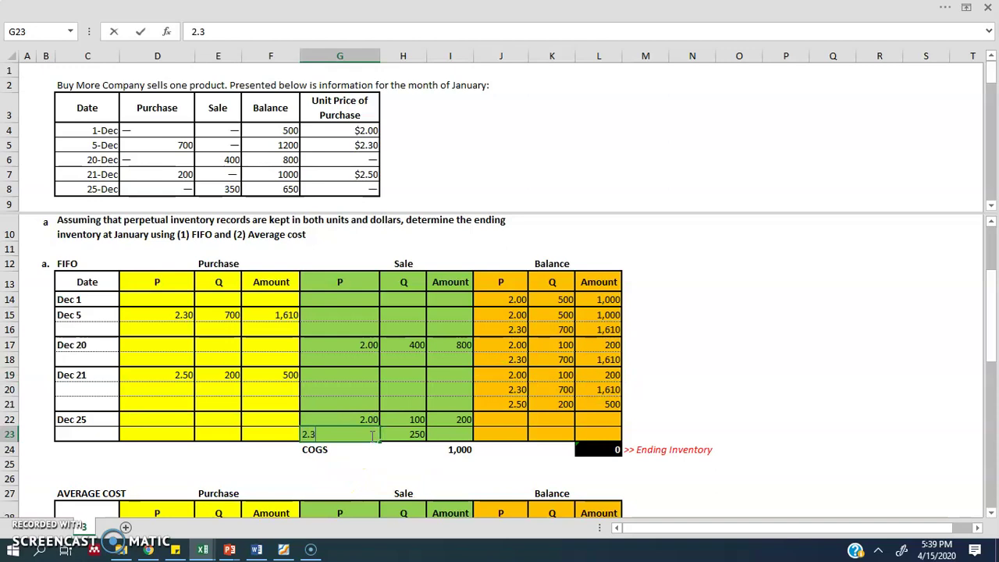
{"action": "key", "text": "Tab"}
{"action": "key", "text": "Tab"}
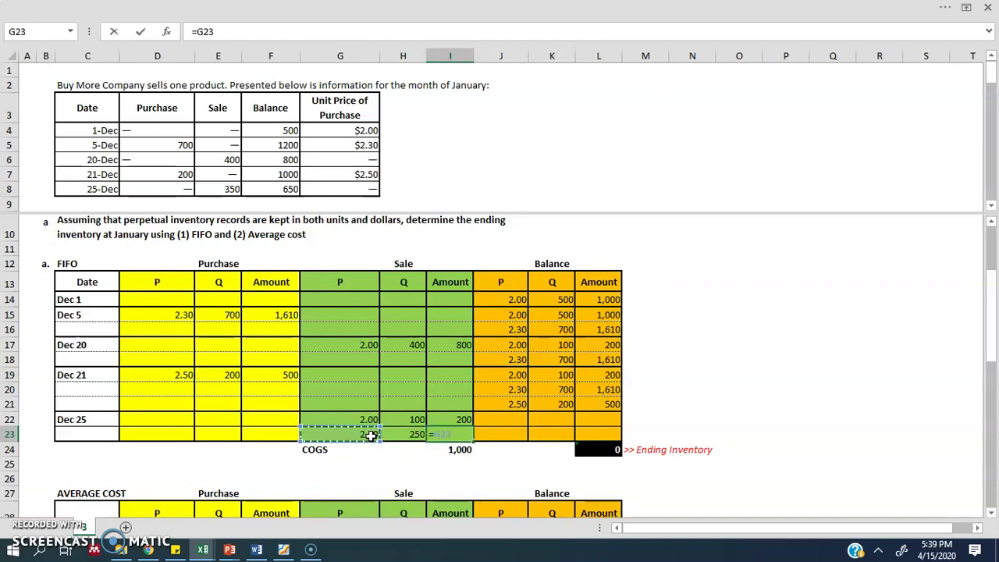
Calculate the amount of the second Dec 25 sale layer in I23 by multiplying G23 by H23.
{"action": "key", "text": "Tab"}
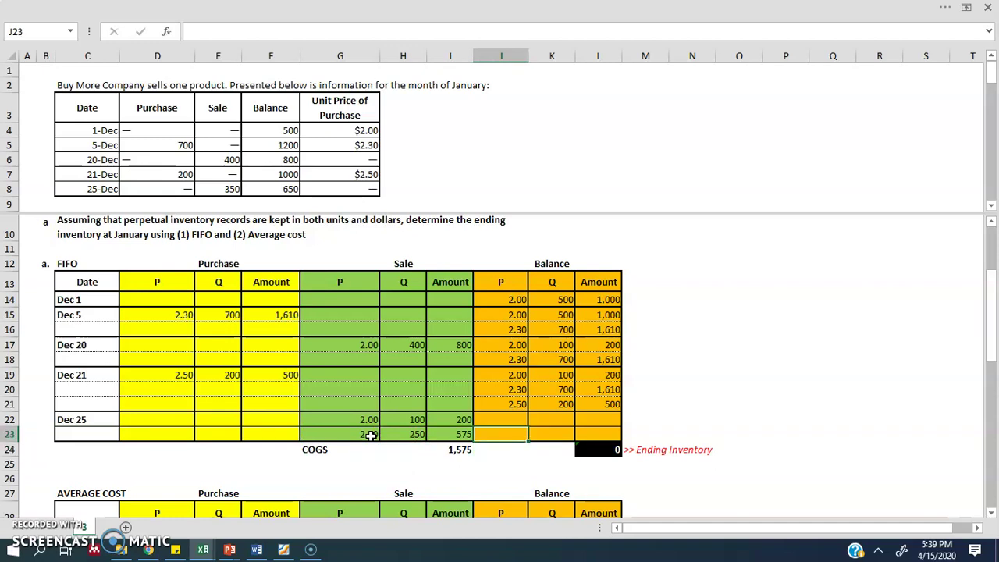
{"action": "key", "text": "Down"}
{"action": "key", "text": "Up"}
{"action": "key", "text": "Up"}
{"action": "key", "text": "Up"}
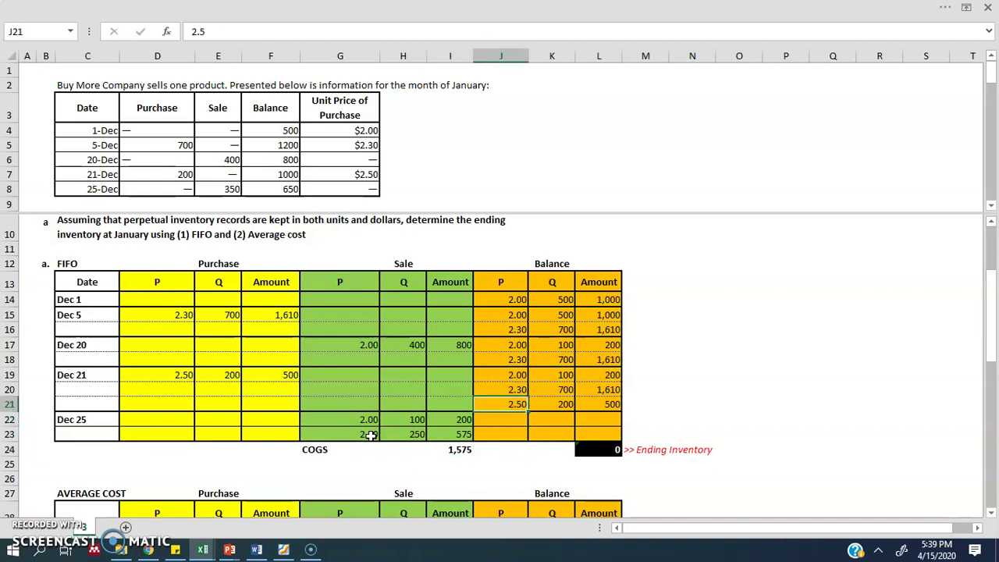
Calculate the remaining quantity of the 2.30 layer for the Dec 25 balance in K22 with =K20-H23.
{"action": "key", "text": "Down"}
{"action": "key", "text": "Right"}
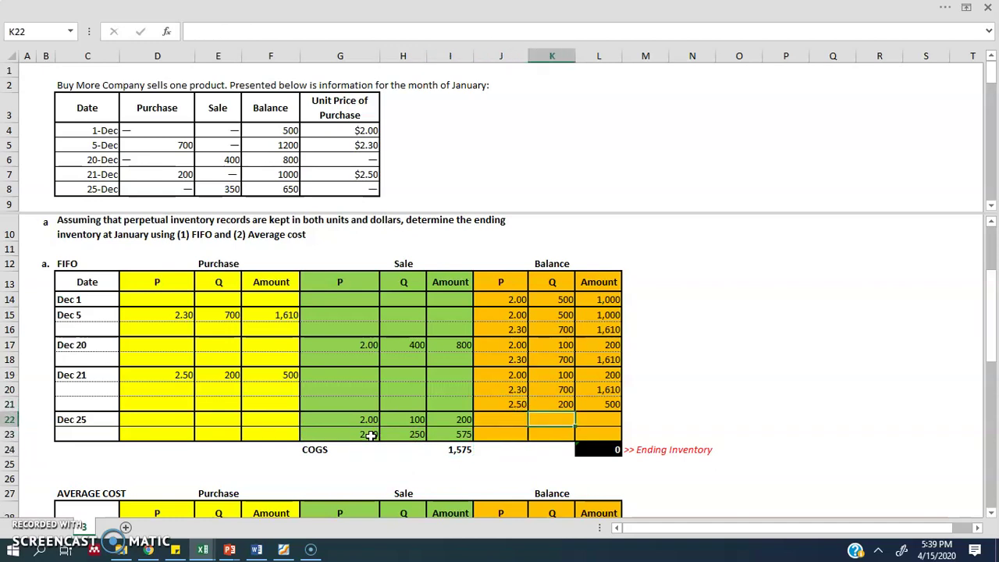
{"action": "left_click", "coordinate": [538, 375]}
{"action": "left_click", "coordinate": [417, 422], "text": "ctrl"}
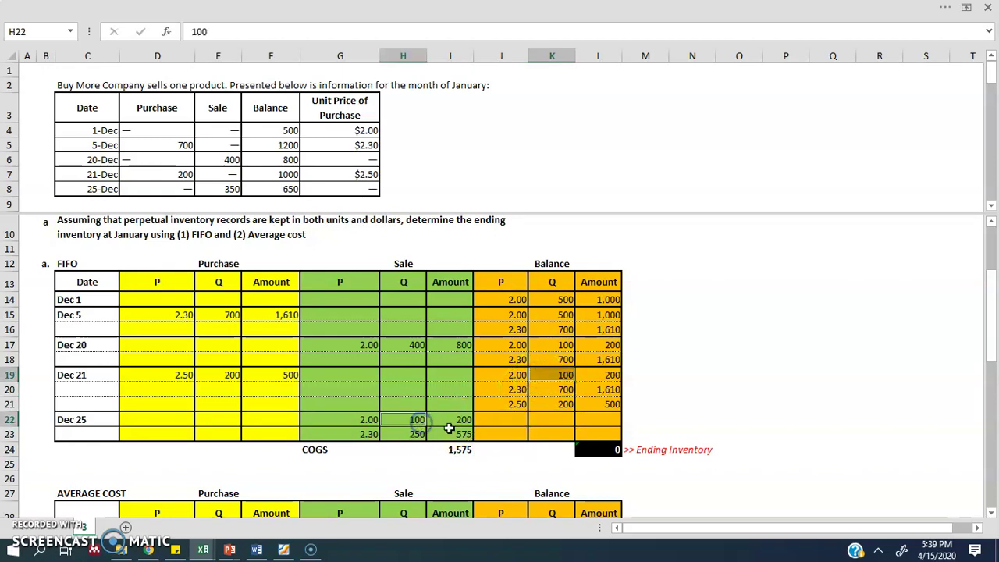
{"action": "left_click", "coordinate": [553, 420]}
{"action": "left_click", "coordinate": [437, 434]}
{"action": "left_click", "coordinate": [561, 389]}
{"action": "left_click", "coordinate": [417, 434], "text": "ctrl"}
{"action": "left_click", "coordinate": [539, 422]}
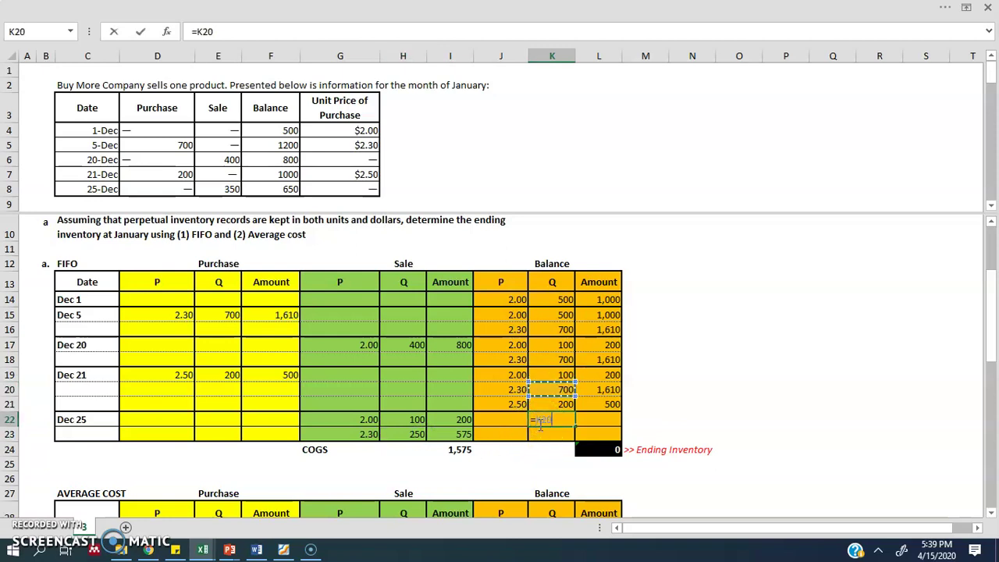
{"action": "key", "text": "Left"}
{"action": "key", "text": "Left"}
{"action": "key", "text": "Return"}
Enter 2.3 in J22 as the unit price of the first Dec 25 balance layer.
{"action": "key", "text": "Up"}
{"action": "key", "text": "Left"}
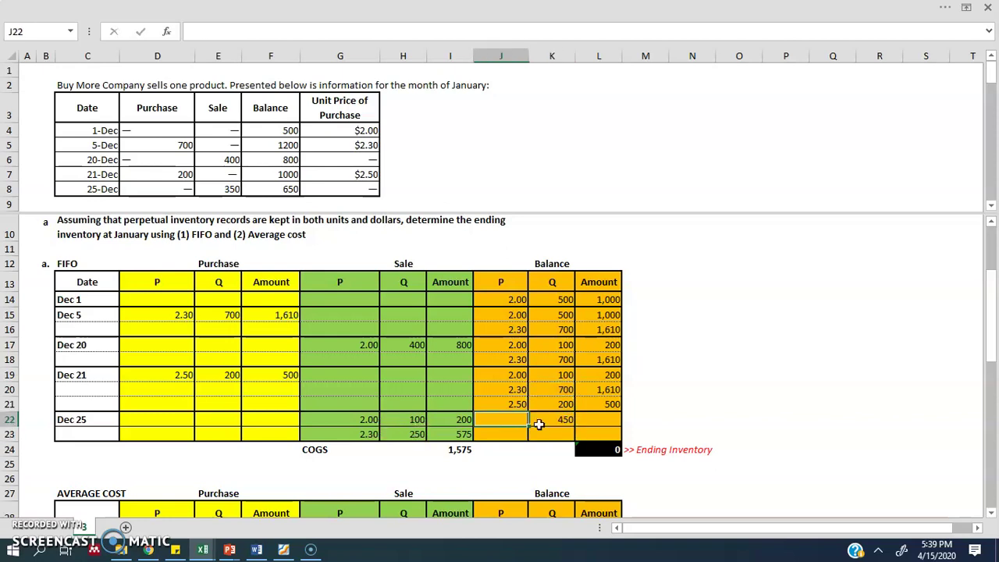
{"action": "key", "text": "Right"}
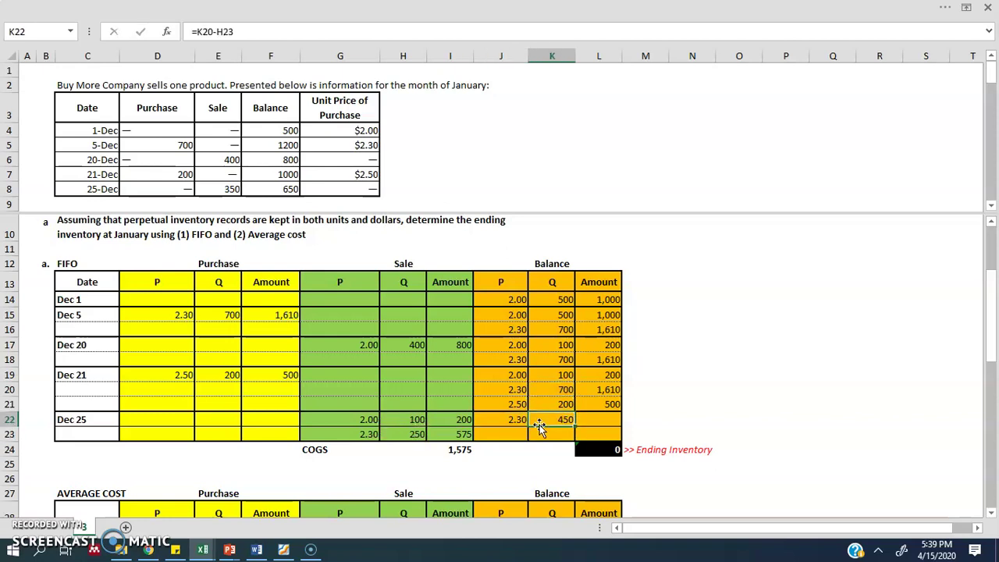
Calculate the amount of the first Dec 25 balance layer in L22 with =J22*K22.
{"action": "key", "text": "Right"}
{"action": "key", "text": "Up"}
{"action": "key", "text": "Down"}
{"action": "type", "text": "="}
{"action": "key", "text": "Left"}
{"action": "key", "text": "Left"}
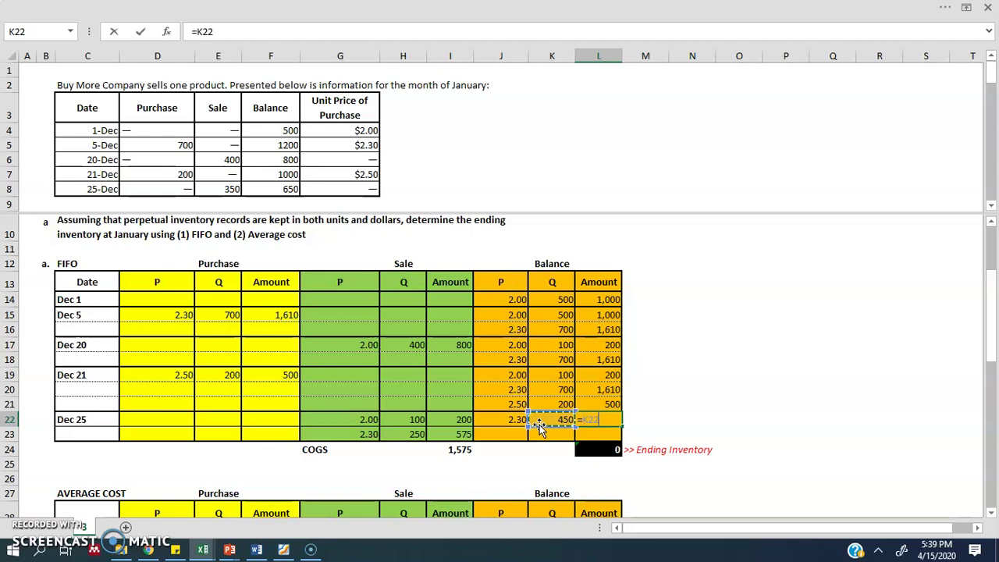
{"action": "key", "text": "Return"}
Copy the 2.50 balance layer from J21:L21 into J23:L23 as the second Dec 25 balance layer.
{"action": "key", "text": "Up"}
{"action": "key", "text": "Up"}
{"action": "key", "text": "shift+Left"}
{"action": "key", "text": "shift+Left"}
{"action": "key", "text": "ctrl+c"}
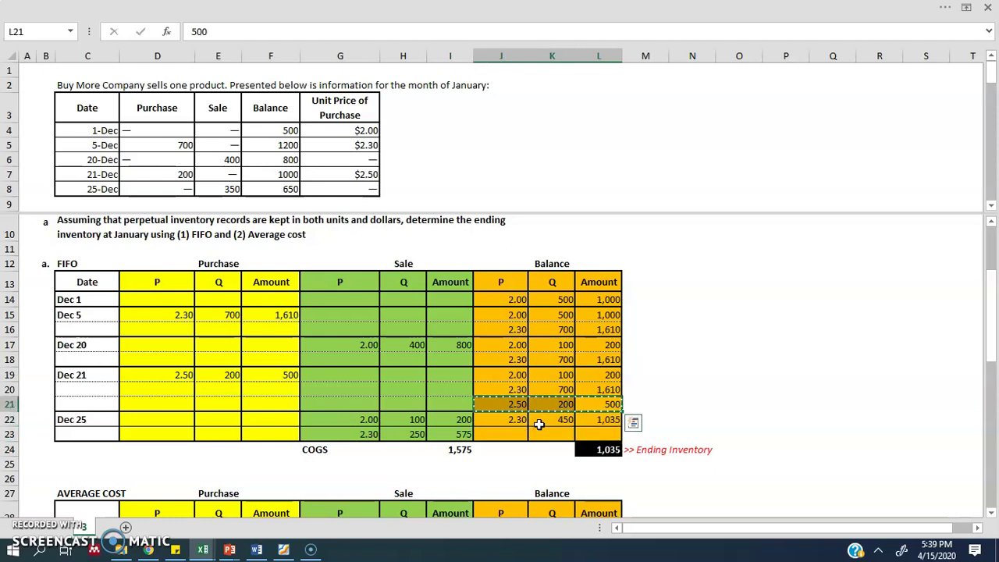
{"action": "key", "text": "Down"}
{"action": "key", "text": "Down"}
{"action": "key", "text": "Left"}
{"action": "key", "text": "Left"}
{"action": "key", "text": "ctrl+v"}
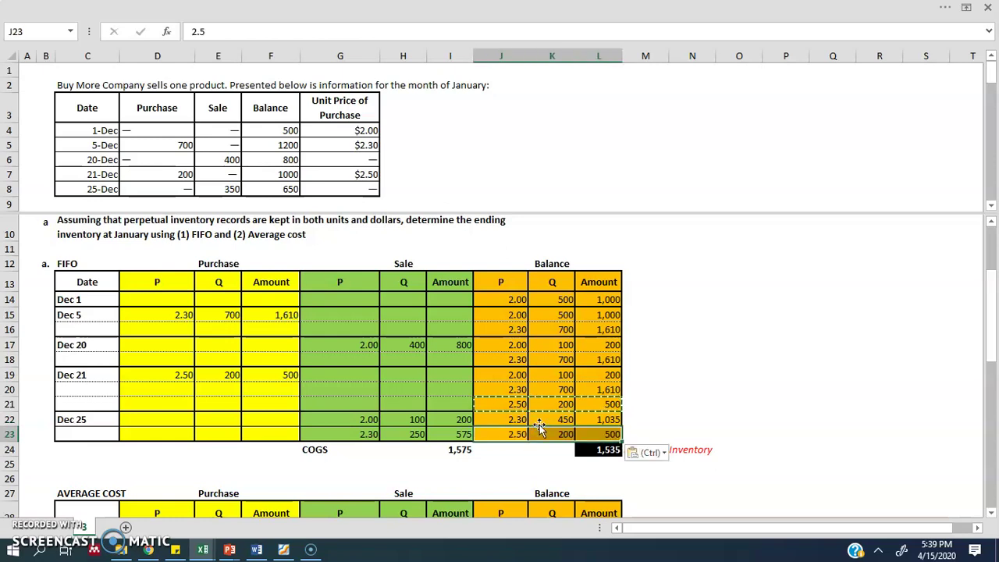
{"action": "key", "text": "Escape"}
{"action": "key", "text": "Right"}
{"action": "left_click", "coordinate": [756, 372]}
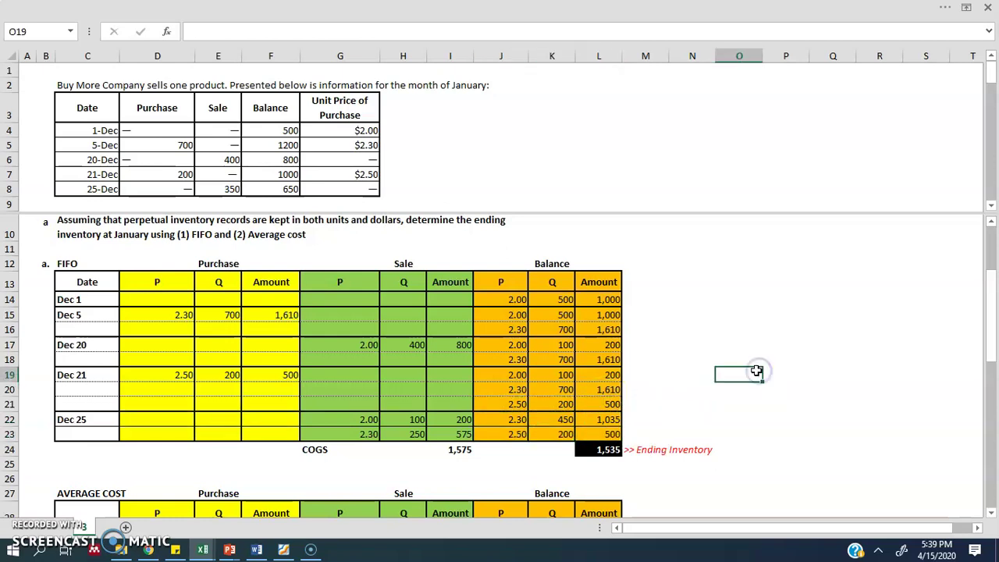
Examine the FIFO ending inventory formula in L24 and the Dec 25 balance amounts it adds up.
{"action": "scroll", "coordinate": [698, 383], "scroll_direction": "down", "scroll_amount": 1}
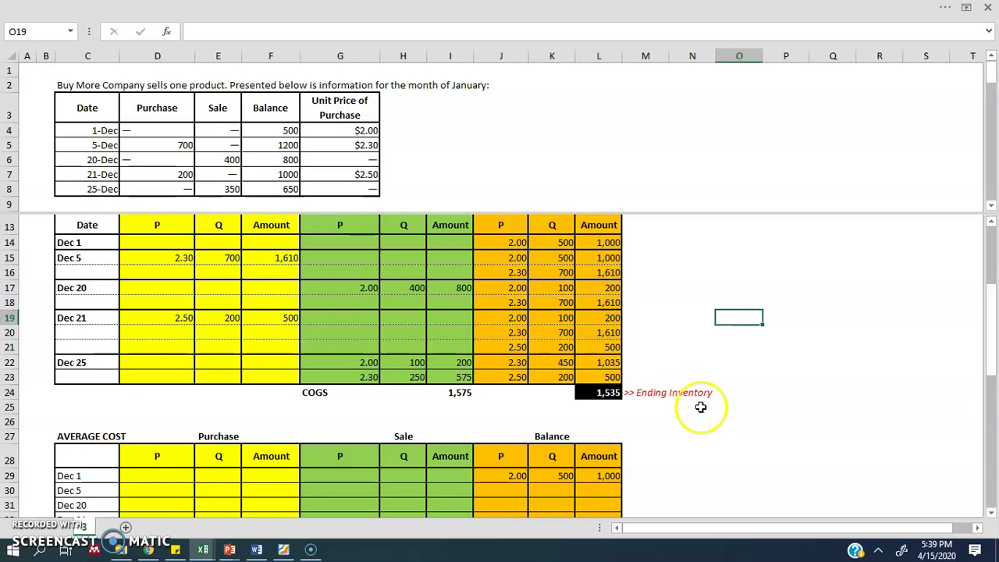
{"action": "left_click", "coordinate": [700, 423]}
{"action": "left_click", "coordinate": [617, 394]}
{"action": "double_click", "coordinate": [617, 393]}
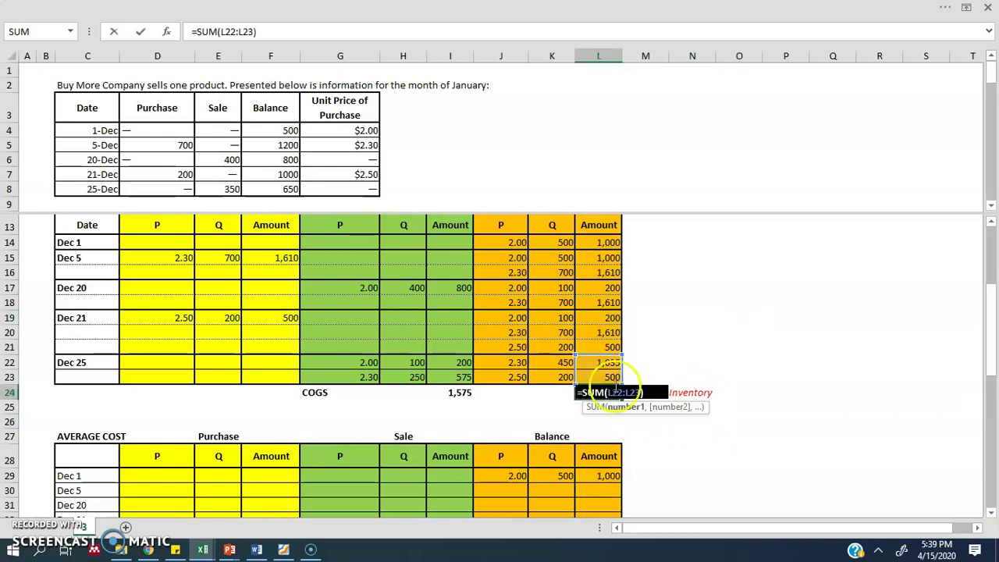
{"action": "key", "text": "Escape"}
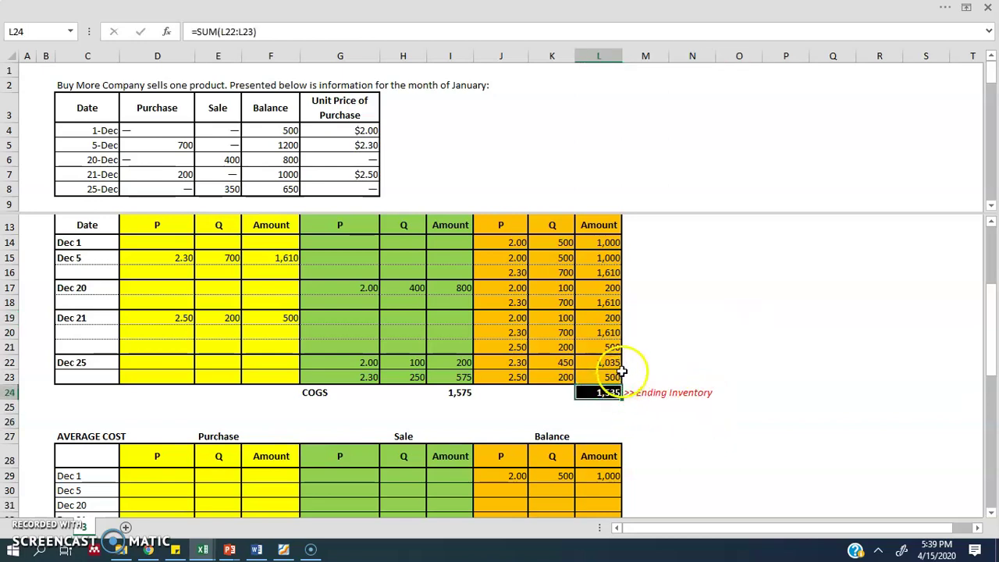
{"action": "left_click", "coordinate": [642, 408]}
{"action": "double_click", "coordinate": [612, 393]}
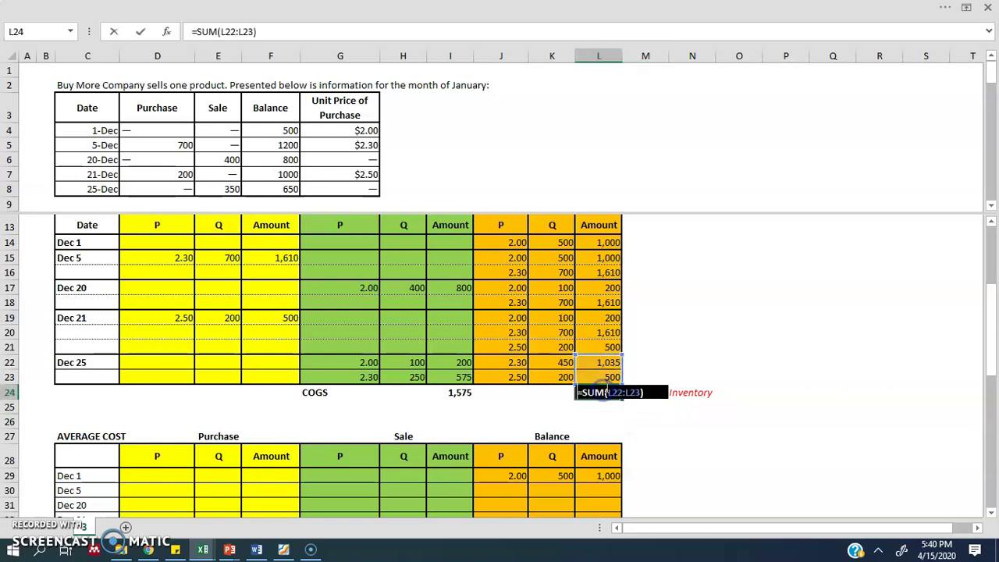
{"action": "left_click", "coordinate": [678, 350]}
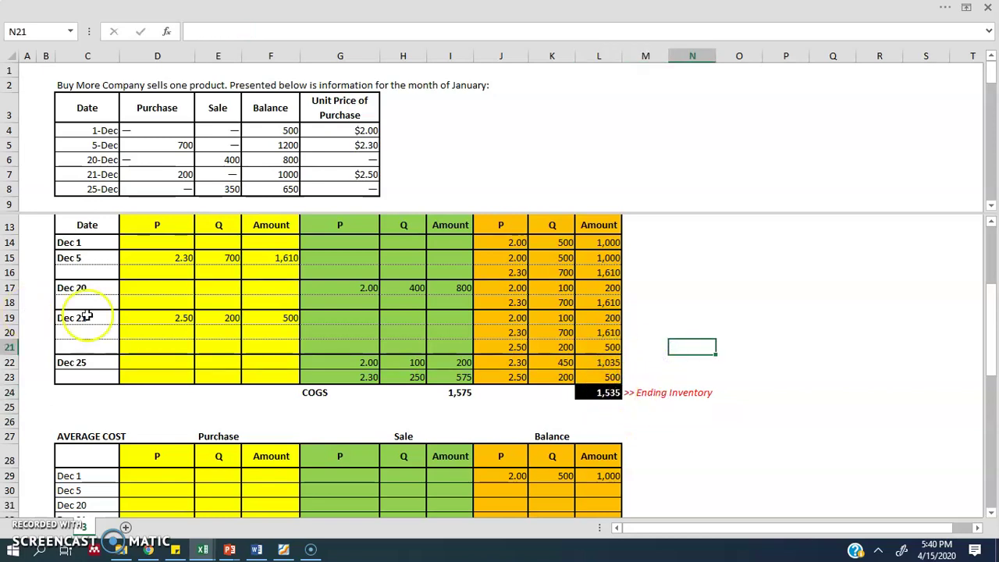
{"action": "left_click", "coordinate": [85, 357]}
{"action": "left_click", "coordinate": [583, 394]}
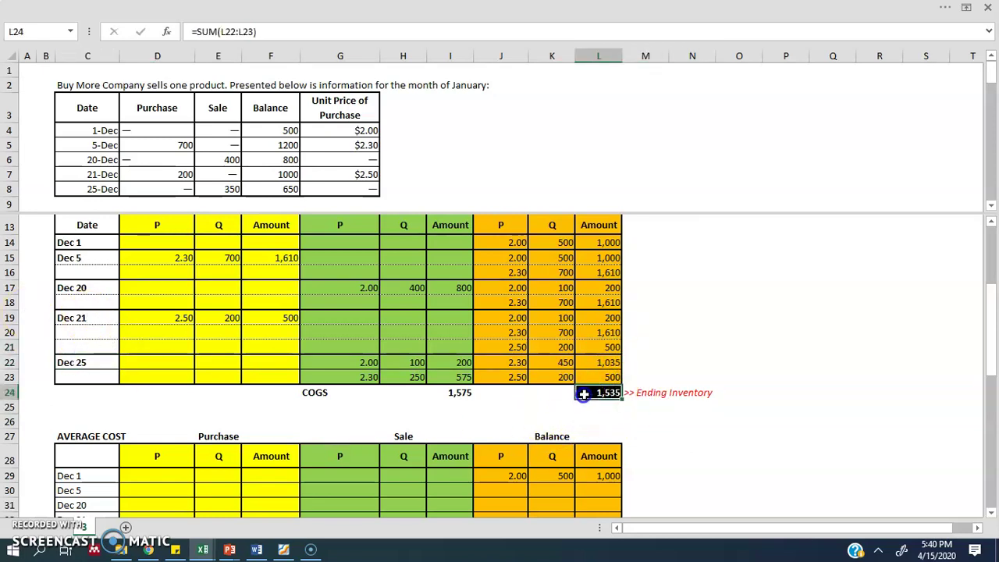
{"action": "double_click", "coordinate": [597, 394]}
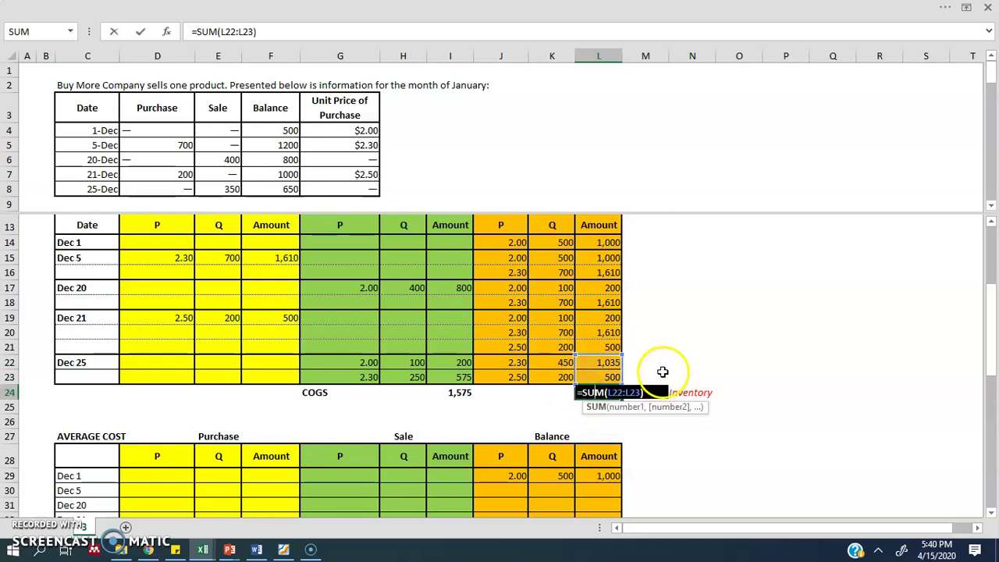
{"action": "key", "text": "Escape"}
Examine the FIFO COGS formula in I24 and compare it with the balance amounts in L22:L23.
{"action": "left_click", "coordinate": [318, 393]}
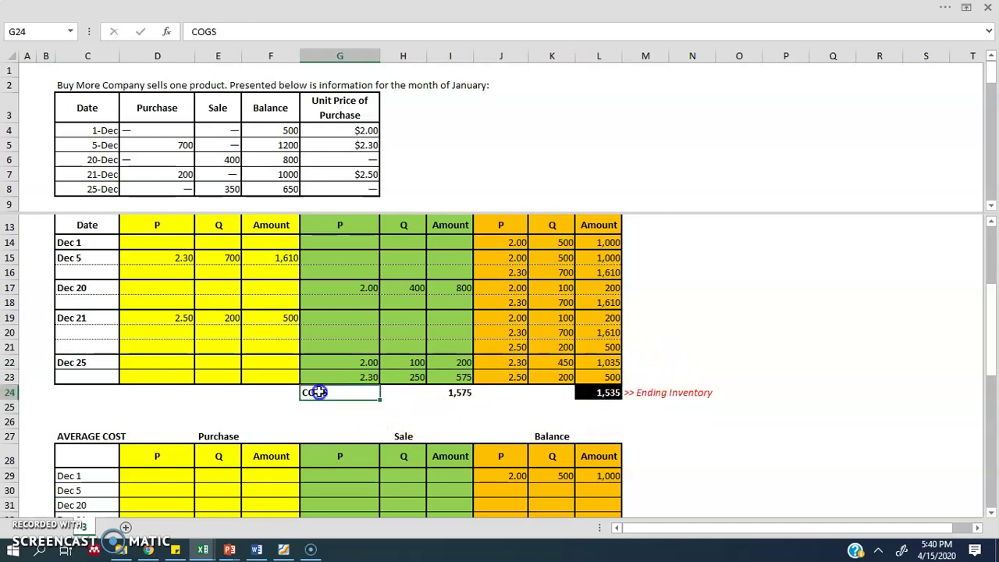
{"action": "scroll", "coordinate": [507, 434], "scroll_direction": "up", "scroll_amount": 1}
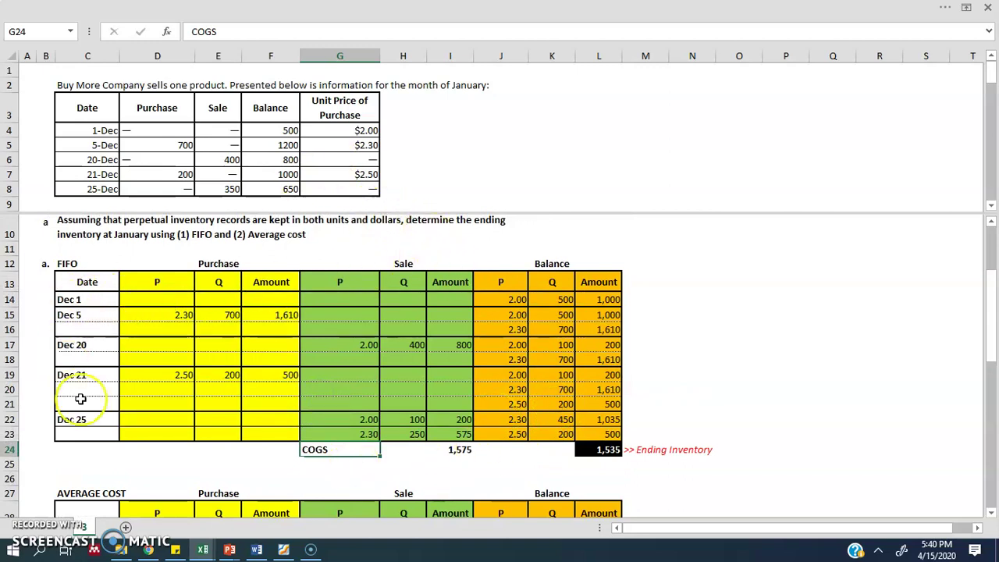
{"action": "left_click", "coordinate": [467, 451]}
{"action": "double_click", "coordinate": [461, 450]}
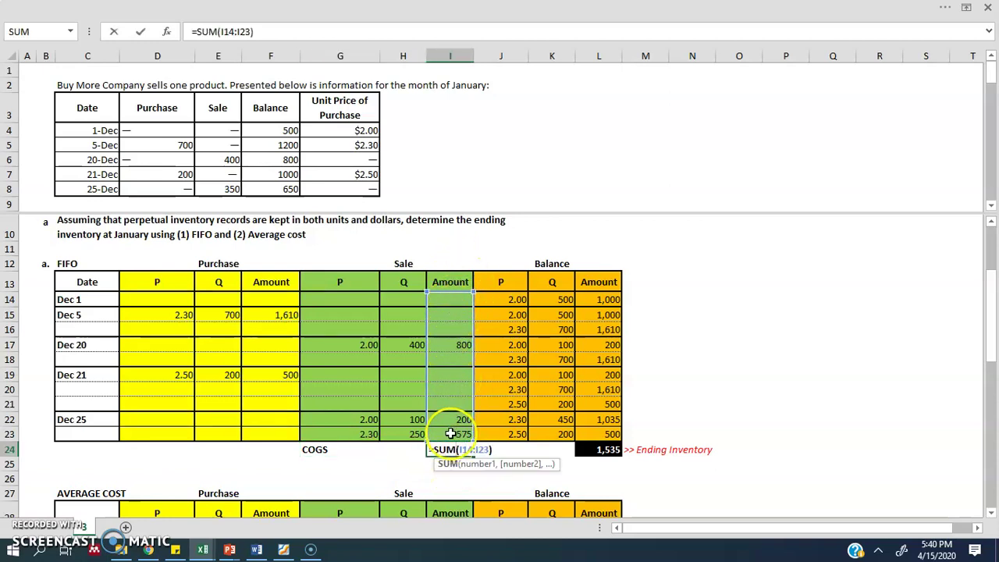
{"action": "key", "text": "Escape"}
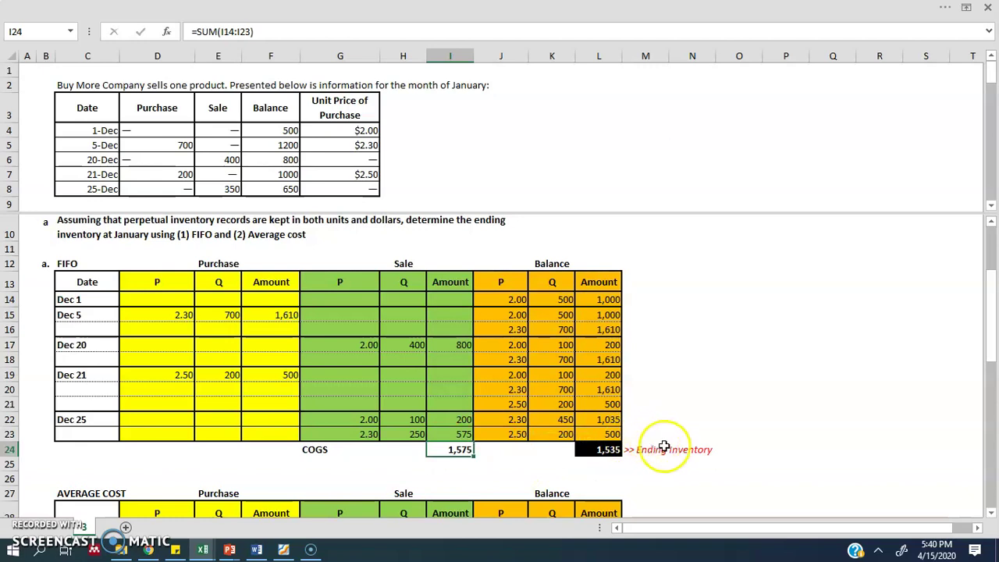
{"action": "left_click", "coordinate": [662, 449]}
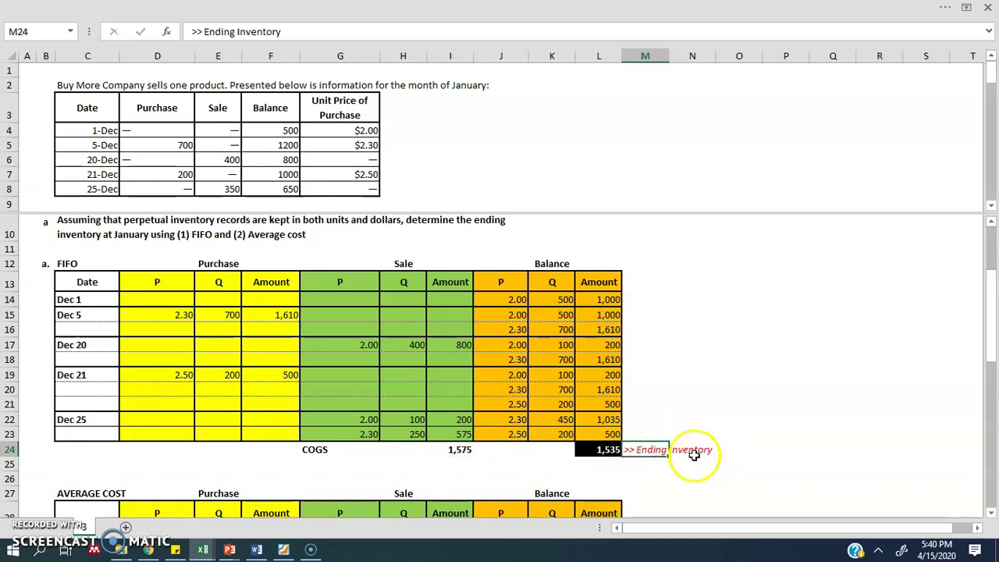
{"action": "left_click_drag", "start_coordinate": [608, 420], "coordinate": [598, 432]}
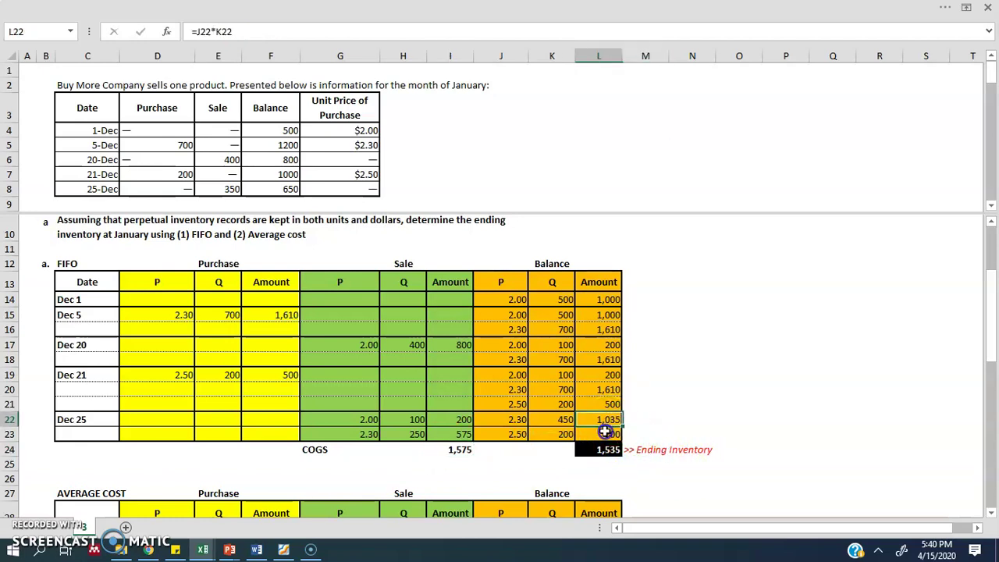
{"action": "left_click", "coordinate": [317, 452]}
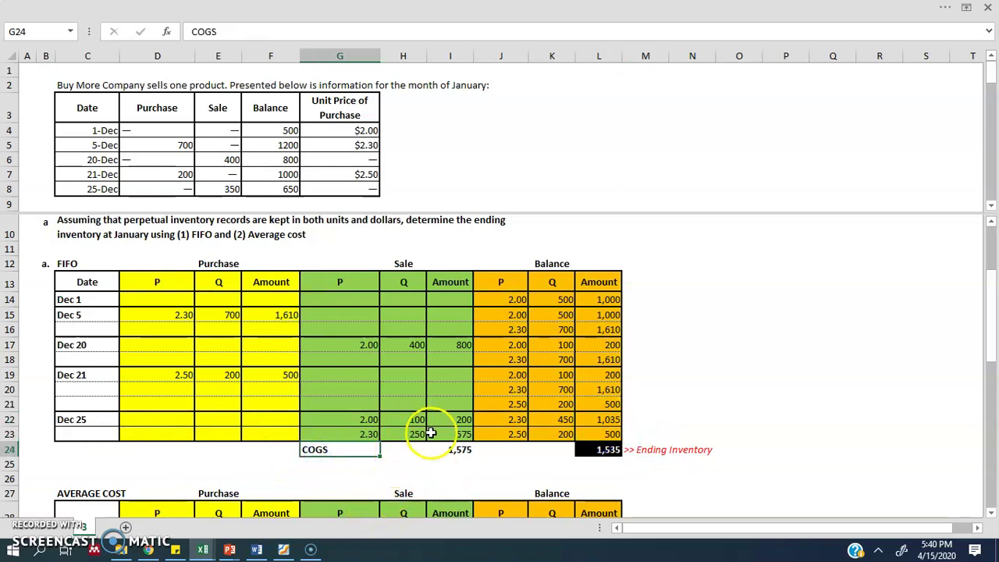
{"action": "left_click", "coordinate": [459, 451]}
{"action": "key", "text": "Down"}
{"action": "key", "text": "Down"}
{"action": "key", "text": "Down"}
{"action": "double_click", "coordinate": [460, 453]}
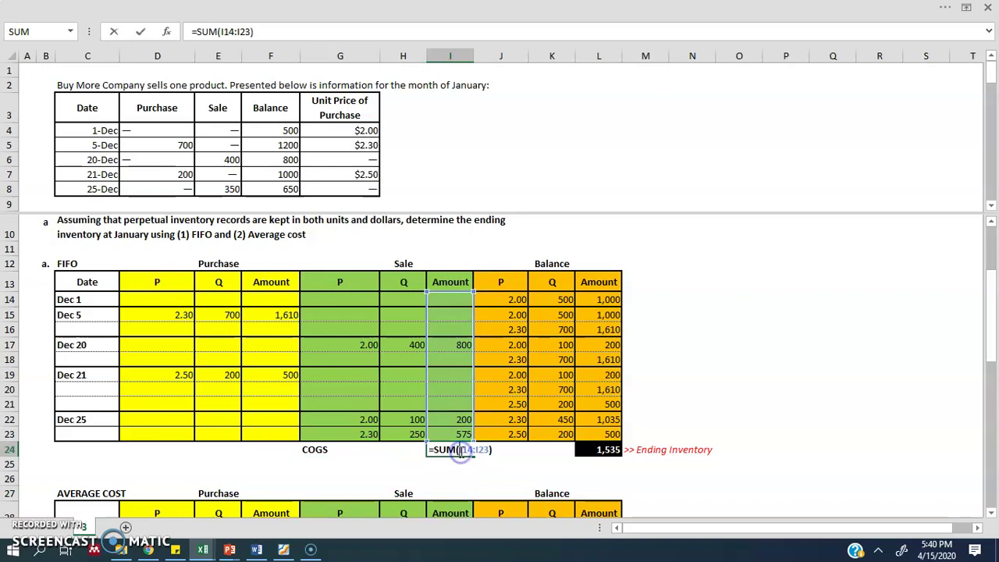
{"action": "key", "text": "Escape"}
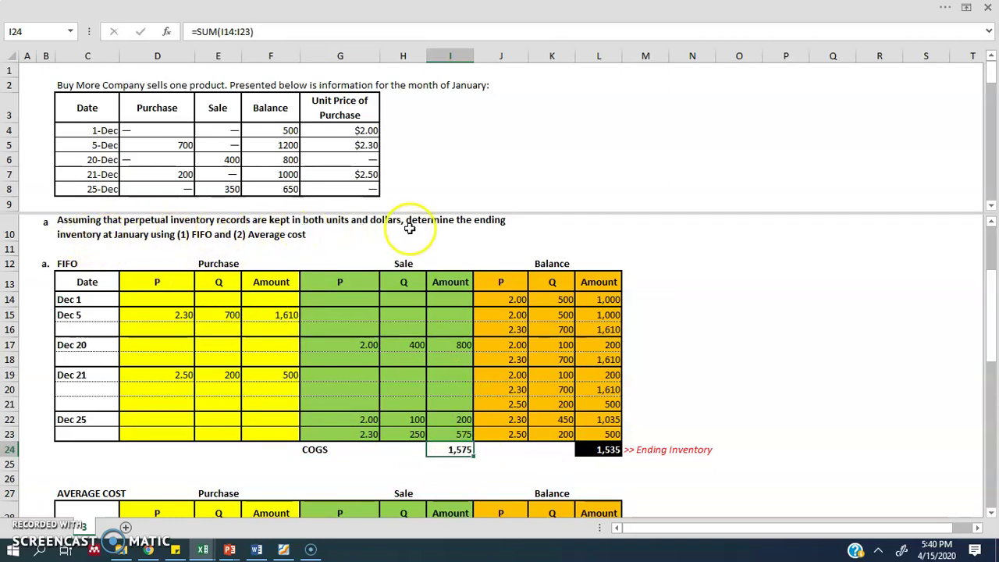
Review question a in C10 against the FIFO results in L24 and I24.
{"action": "left_click", "coordinate": [70, 239]}
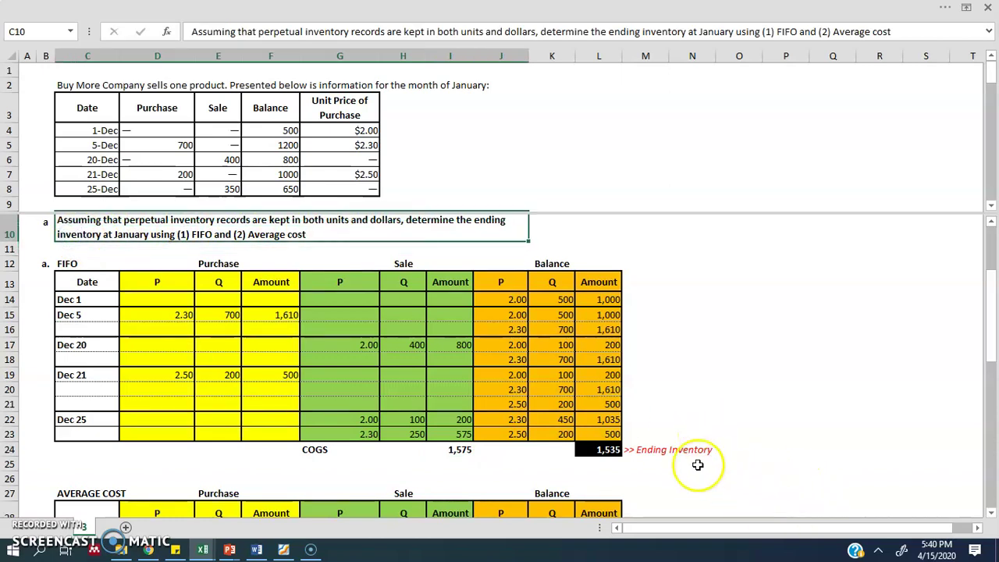
{"action": "left_click", "coordinate": [605, 449]}
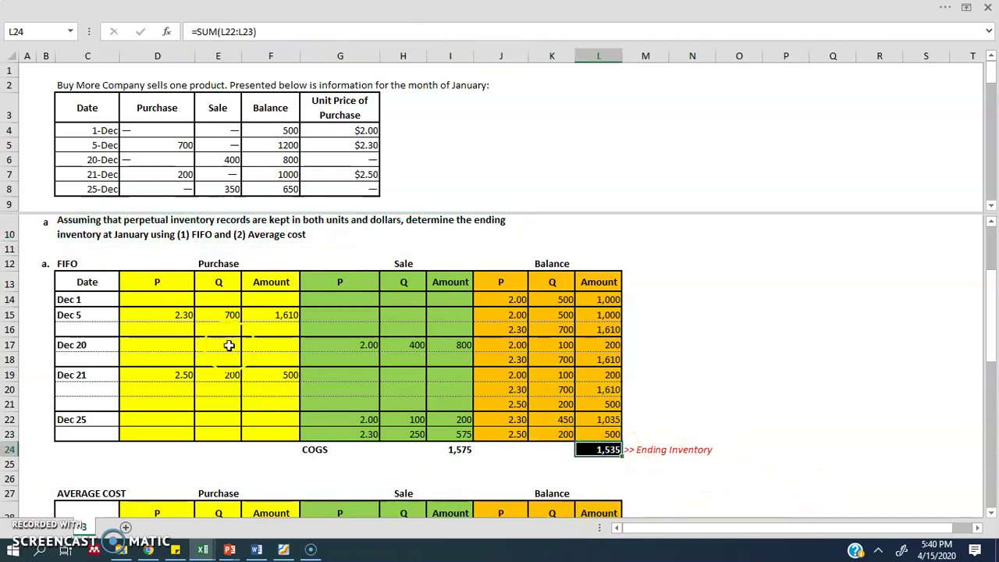
{"action": "left_click", "coordinate": [458, 453]}
{"action": "double_click", "coordinate": [458, 449]}
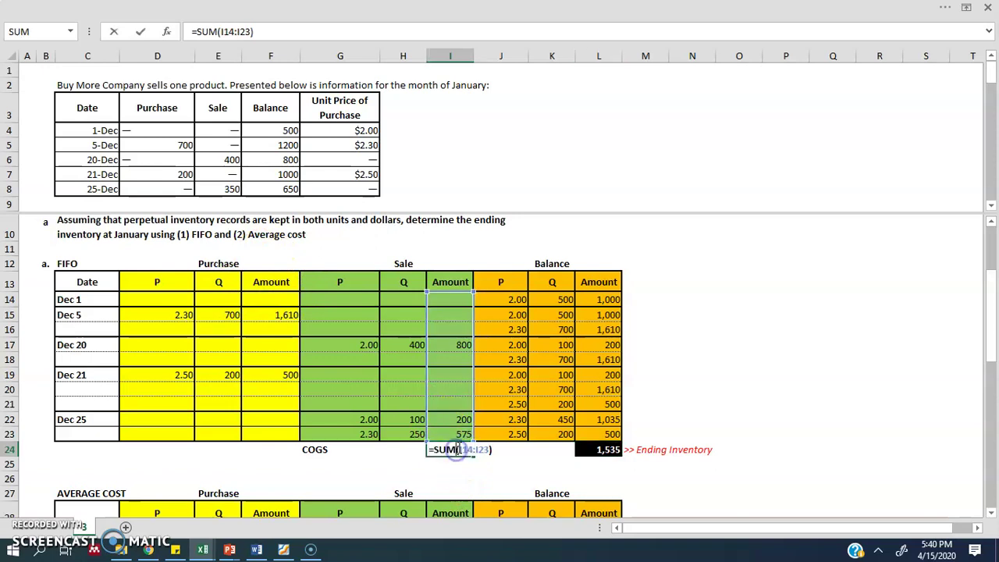
{"action": "left_click", "coordinate": [649, 400]}
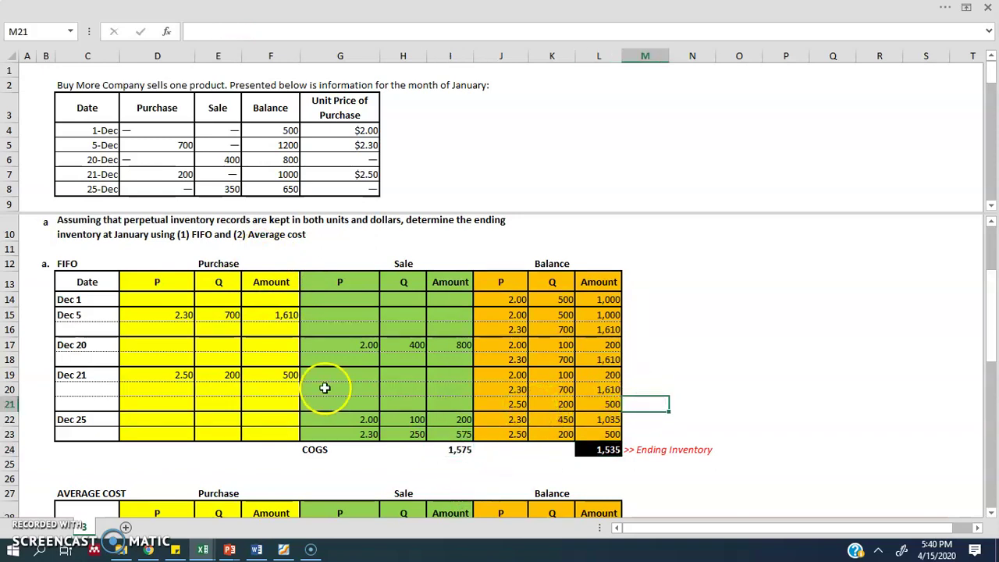
Check the Dec 1 balance price and quantity in the Average Cost table against the source data in row 4.
{"action": "scroll", "coordinate": [320, 390], "scroll_direction": "down", "scroll_amount": 1}
{"action": "scroll", "coordinate": [313, 370], "scroll_direction": "up", "scroll_amount": 2}
{"action": "scroll", "coordinate": [289, 294], "scroll_direction": "down", "scroll_amount": 2}
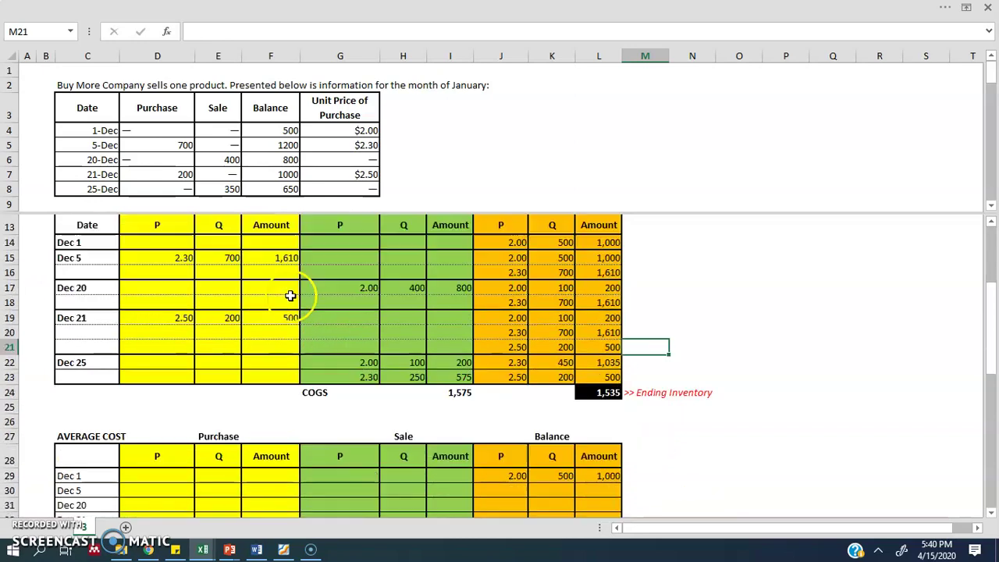
{"action": "scroll", "coordinate": [440, 370], "scroll_direction": "down", "scroll_amount": 2}
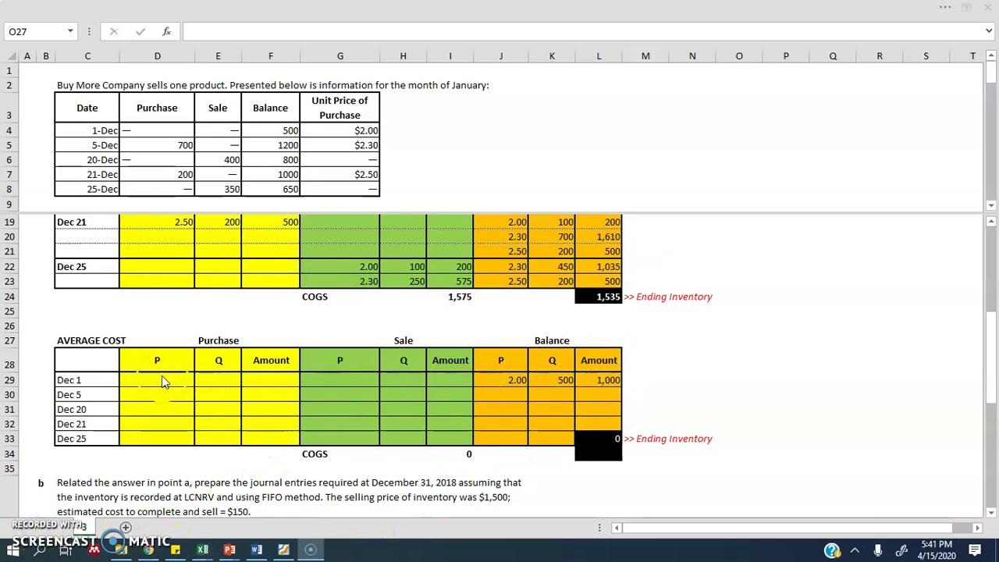
{"action": "left_click", "coordinate": [507, 380]}
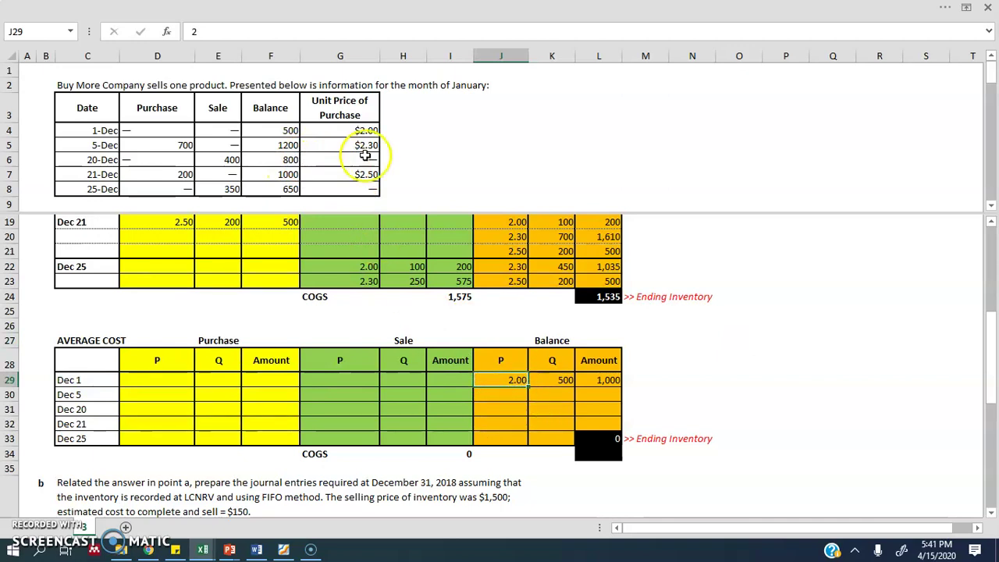
{"action": "left_click", "coordinate": [355, 131]}
{"action": "left_click", "coordinate": [277, 131]}
{"action": "left_click", "coordinate": [557, 380]}
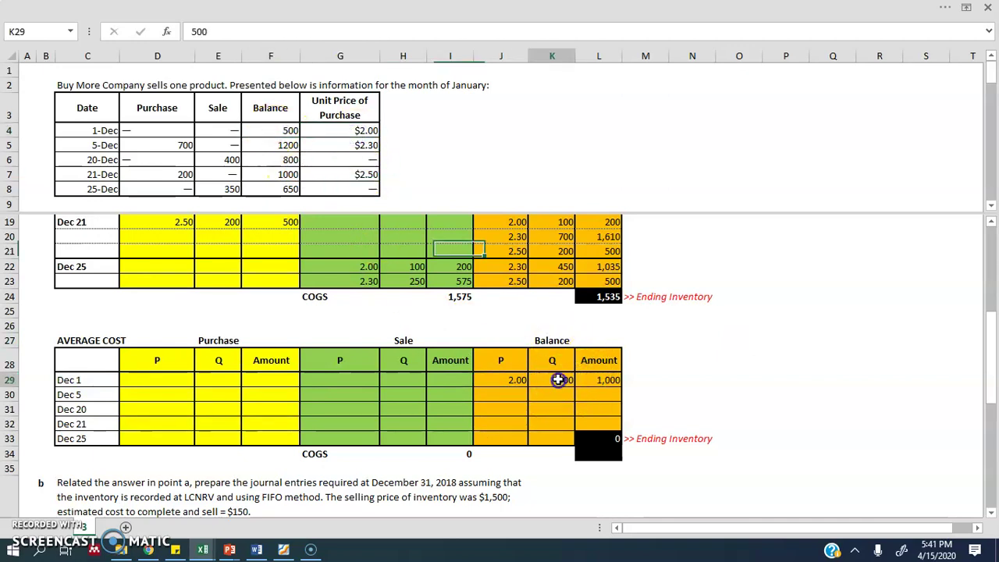
Link the Dec 5 purchase quantity in E30 of the Average Cost table to the source purchase in D5.
{"action": "left_click", "coordinate": [608, 380]}
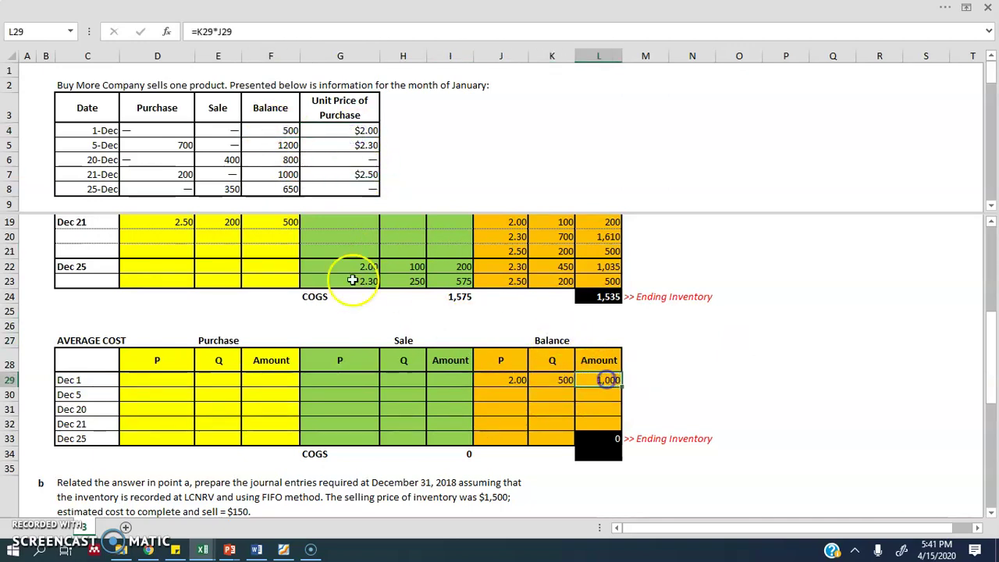
{"action": "left_click", "coordinate": [167, 147]}
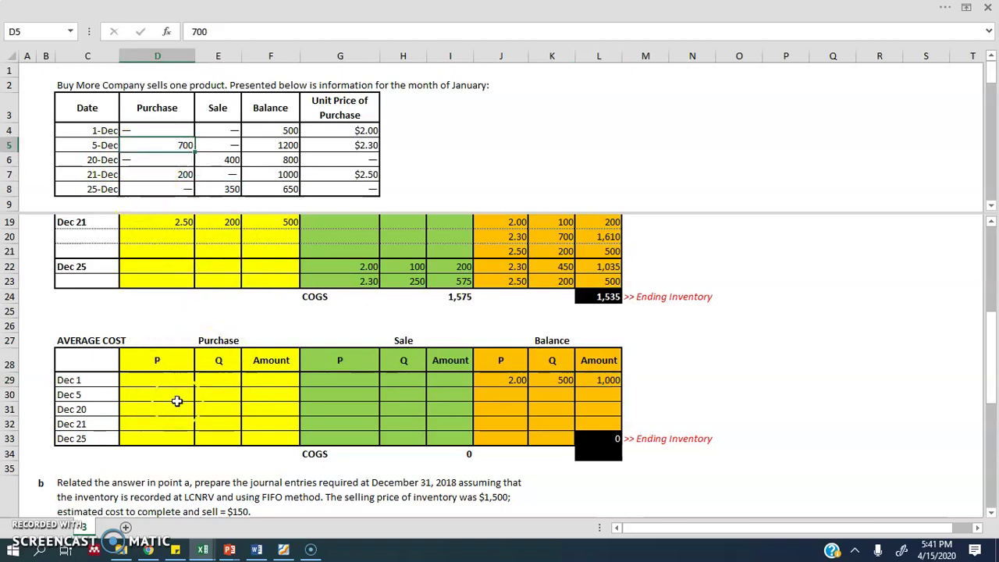
{"action": "left_click", "coordinate": [204, 398]}
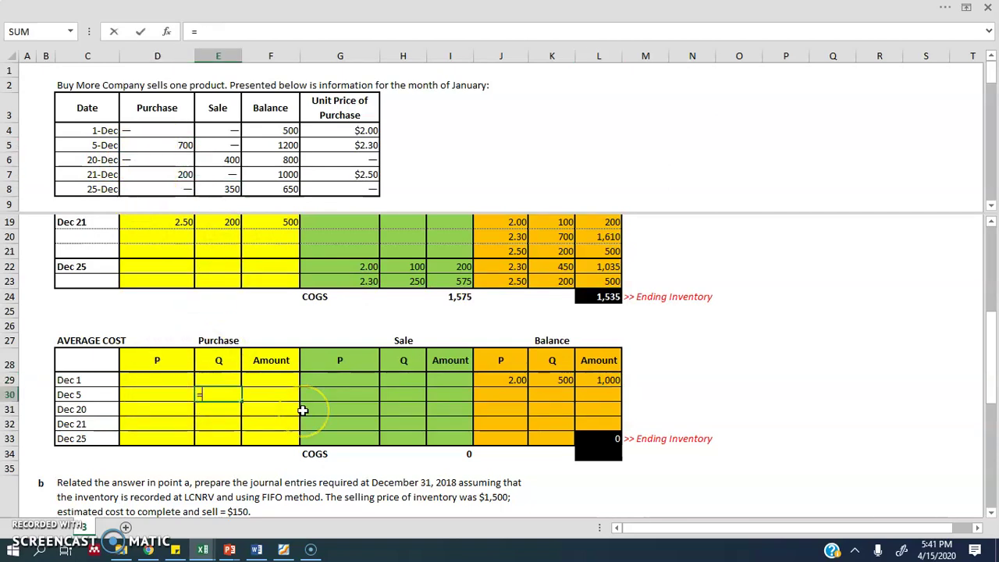
{"action": "type", "text": "="}
{"action": "left_click", "coordinate": [158, 145]}
{"action": "key", "text": "Return"}
Link the Dec 5 purchase price in D30 to the unit price in G5.
{"action": "key", "text": "Left"}
{"action": "key", "text": "Up"}
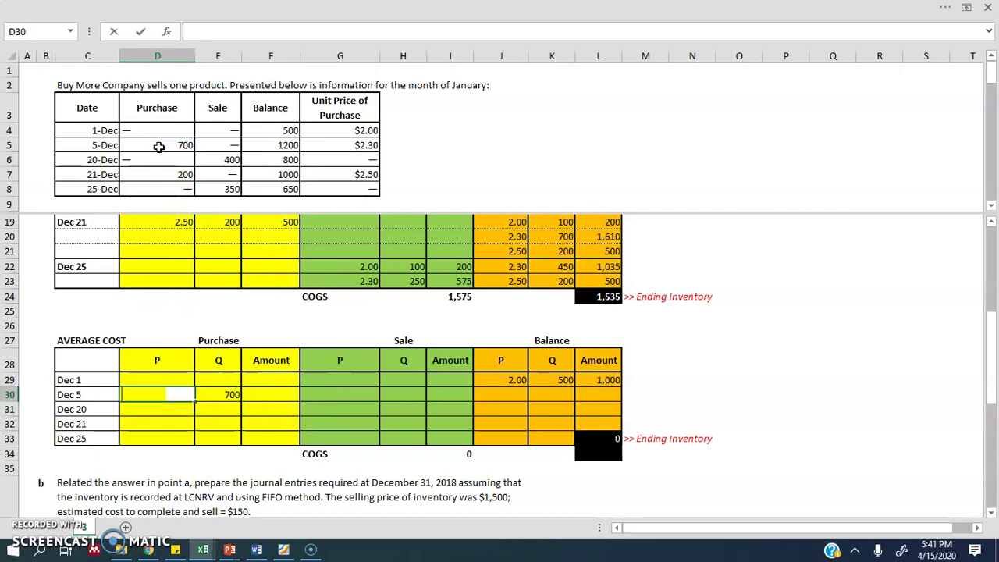
{"action": "type", "text": "="}
{"action": "left_click", "coordinate": [343, 144]}
{"action": "key", "text": "Return"}
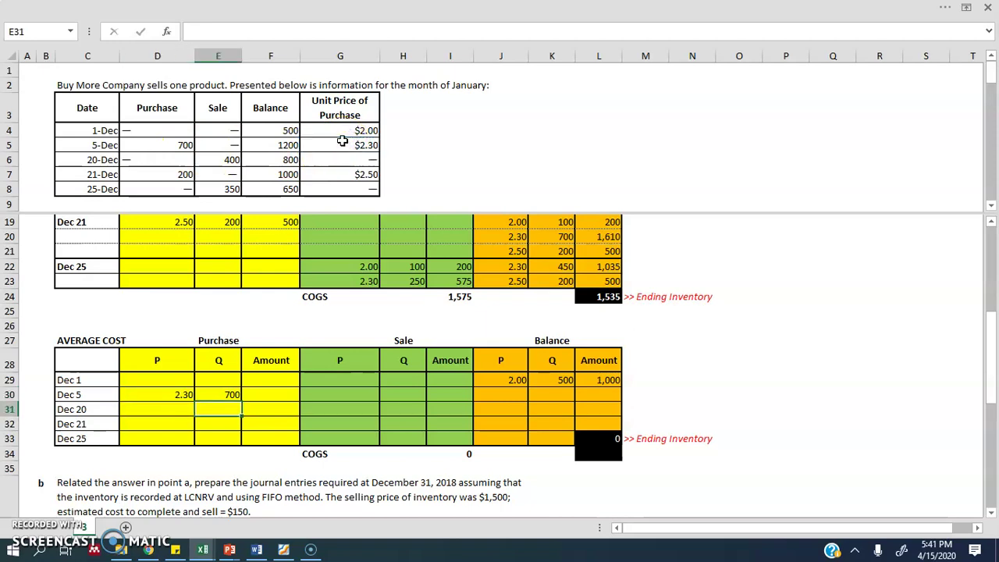
Calculate the Dec 5 purchase amount in F30 as price times quantity, =D30*E30.
{"action": "key", "text": "Up"}
{"action": "key", "text": "Right"}
{"action": "type", "text": "="}
{"action": "key", "text": "Left"}
{"action": "key", "text": "Left"}
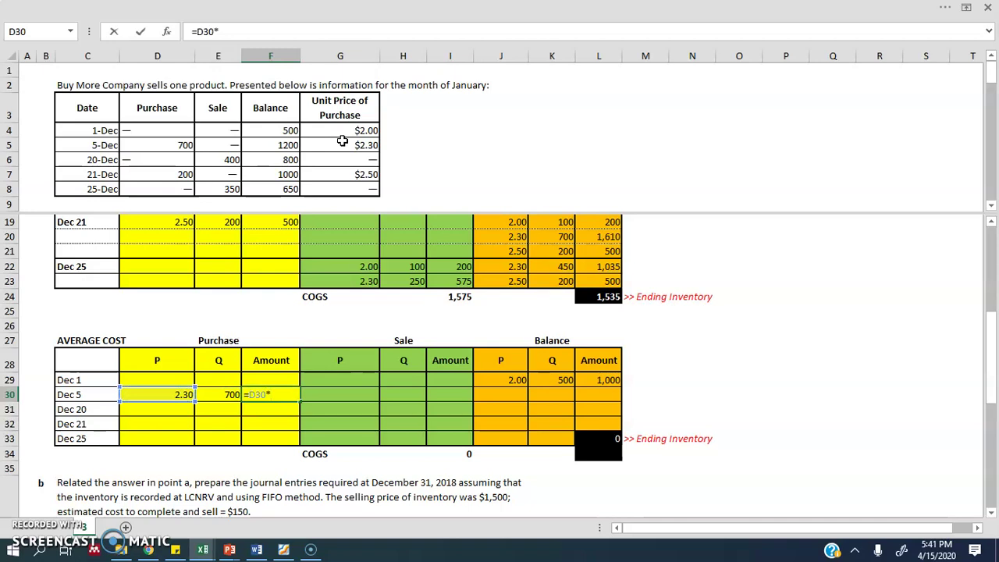
{"action": "key", "text": "Return"}
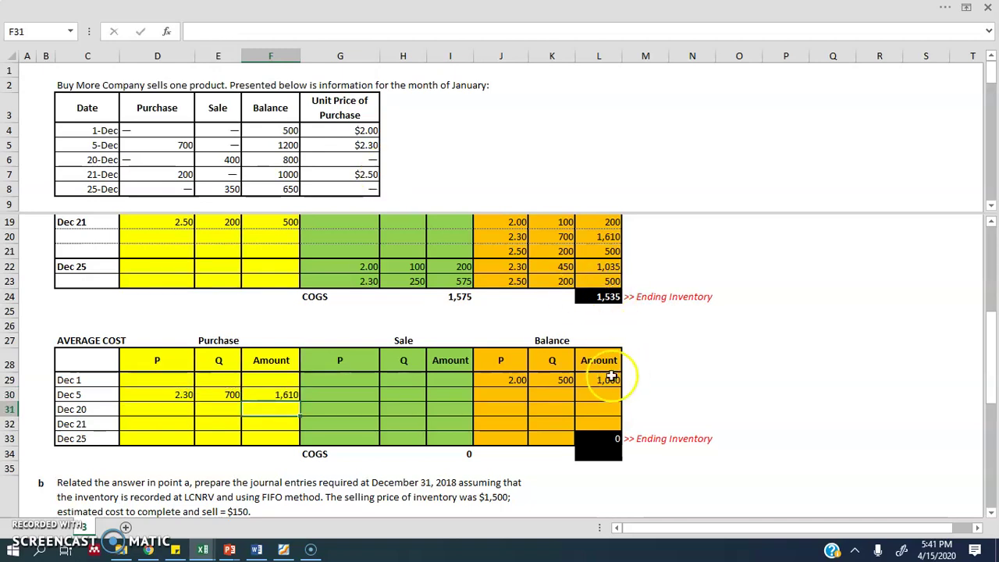
Calculate the Dec 5 balance quantity in K30 as the previous balance plus the purchase, =K29+E30.
{"action": "left_click", "coordinate": [541, 399]}
{"action": "left_click", "coordinate": [508, 394]}
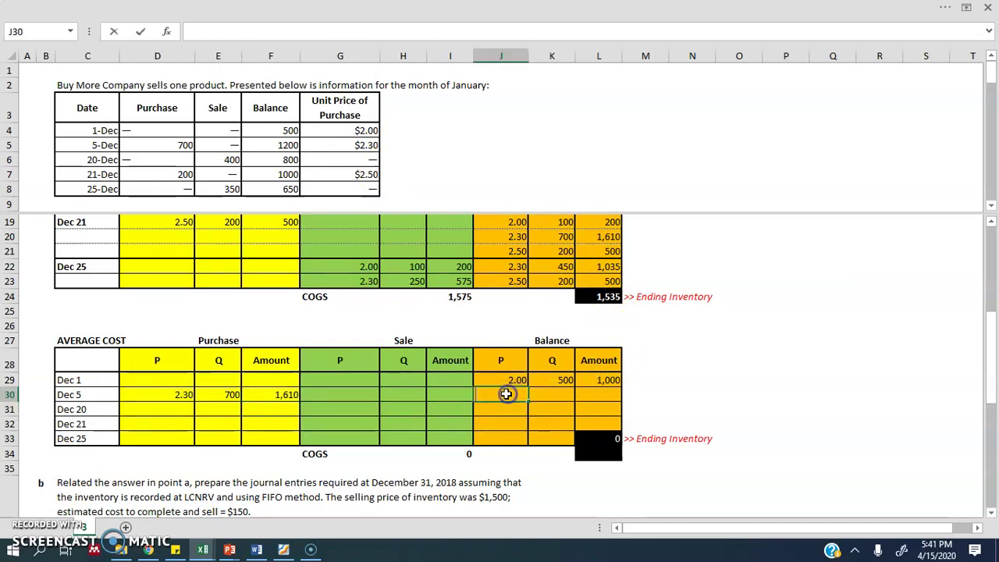
{"action": "left_click", "coordinate": [562, 400]}
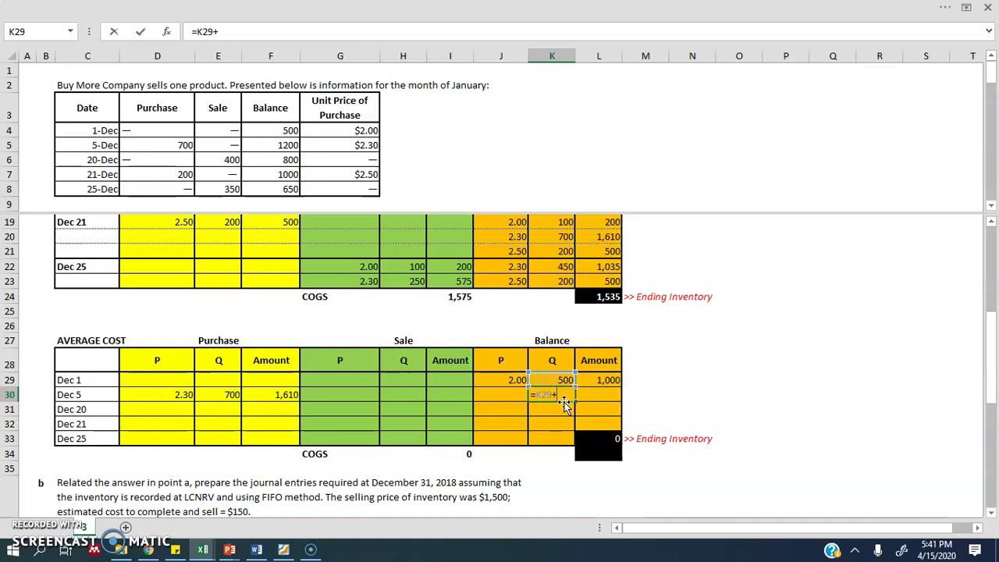
{"action": "left_click", "coordinate": [224, 395]}
{"action": "key", "text": "Tab"}
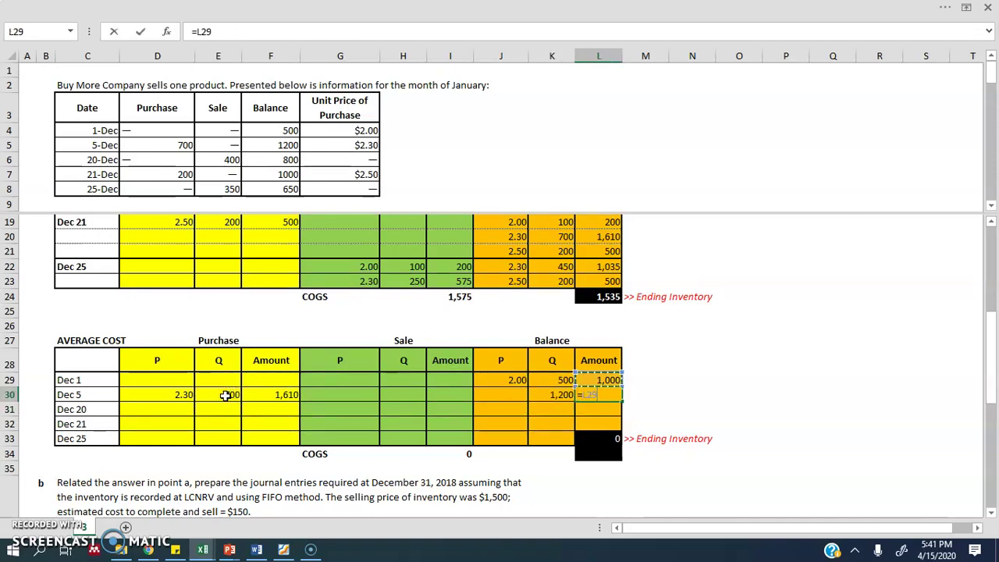
Calculate the Dec 5 balance amount in L30 by adding the purchase amount to the previous balance, =L29+F30.
{"action": "key", "text": "Left"}
{"action": "key", "text": "Left"}
{"action": "key", "text": "Left"}
{"action": "key", "text": "Left"}
{"action": "key", "text": "Left"}
{"action": "key", "text": "Left"}
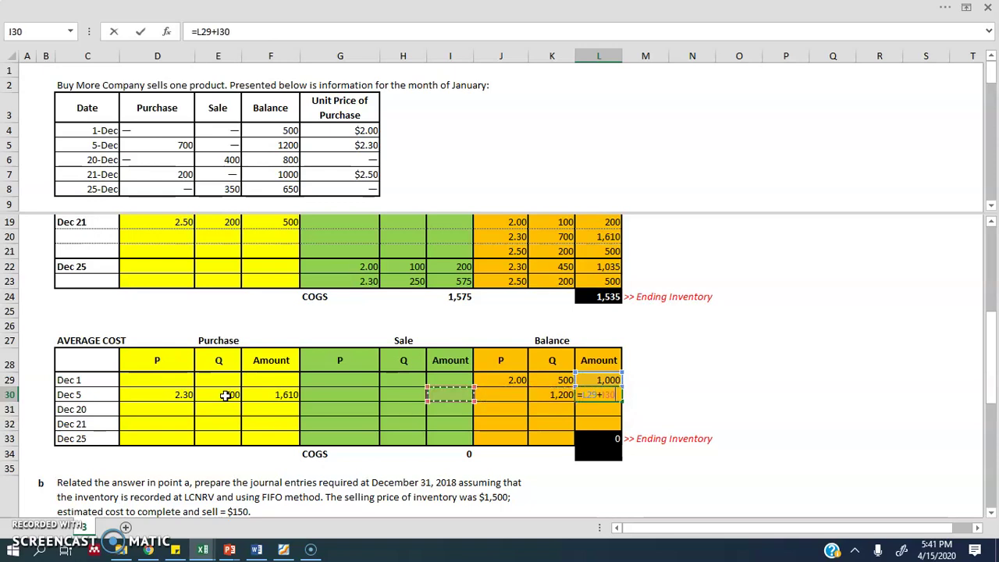
{"action": "key", "text": "Right"}
{"action": "key", "text": "Return"}
Calculate the Dec 5 average unit cost in J30 by dividing the balance amount by the quantity, =L30/K30.
{"action": "key", "text": "Right"}
{"action": "key", "text": "Left"}
{"action": "key", "text": "Left"}
{"action": "key", "text": "Up"}
{"action": "key", "text": "Left"}
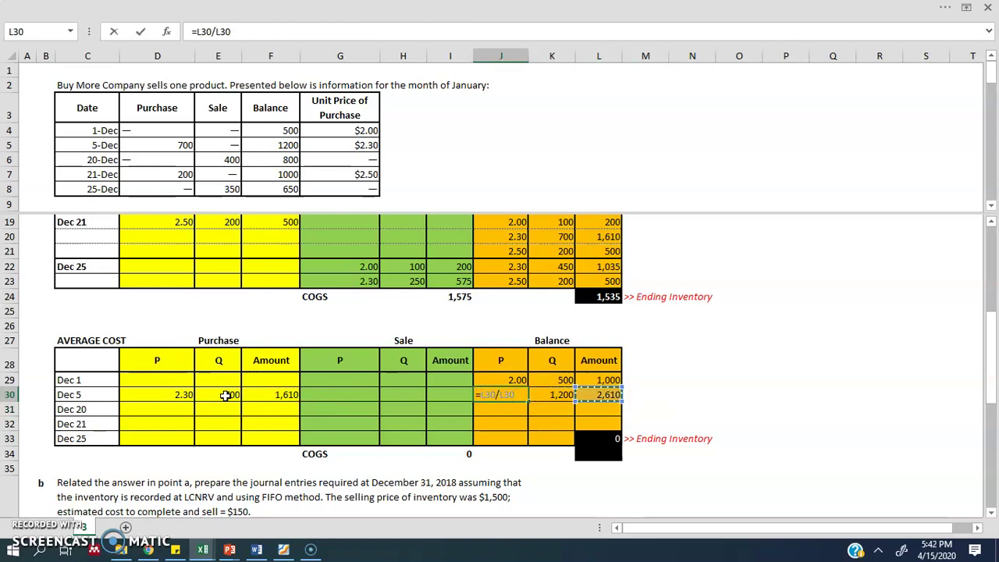
{"action": "key", "text": "Return"}
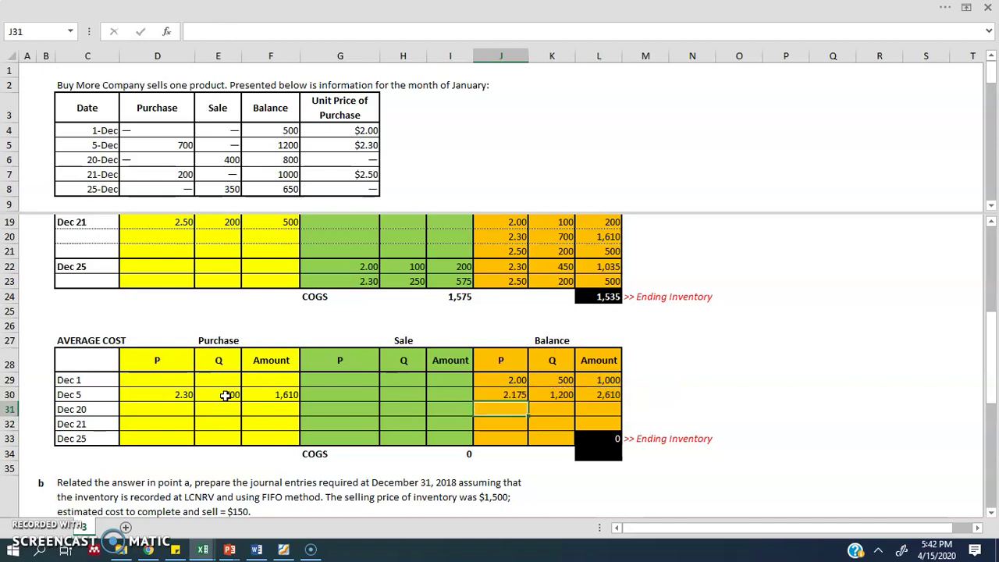
Enter 400 as the Dec 20 sale quantity in H31, taken from the source sale in E6.
{"action": "left_click", "coordinate": [693, 423]}
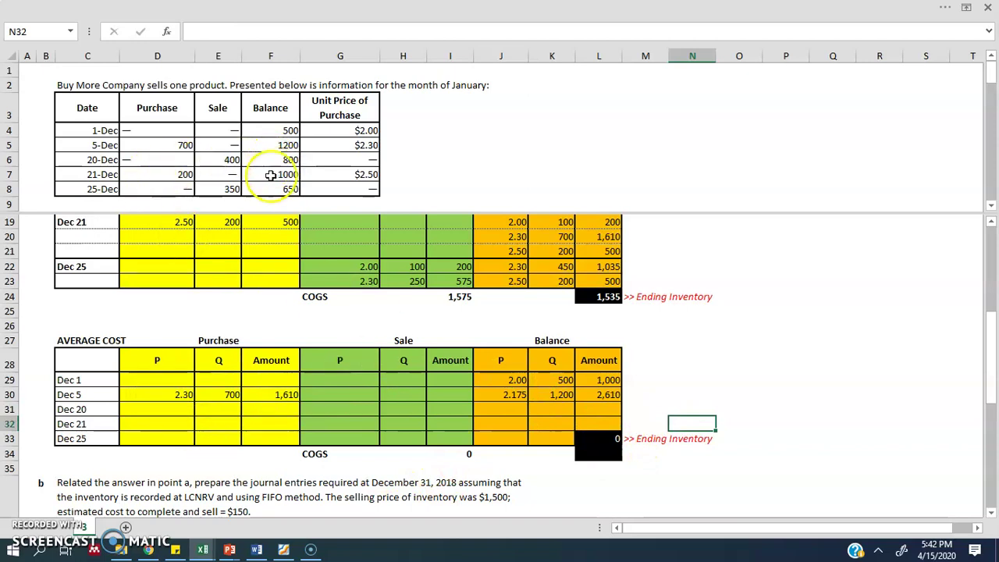
{"action": "left_click", "coordinate": [222, 159]}
{"action": "left_click", "coordinate": [387, 413]}
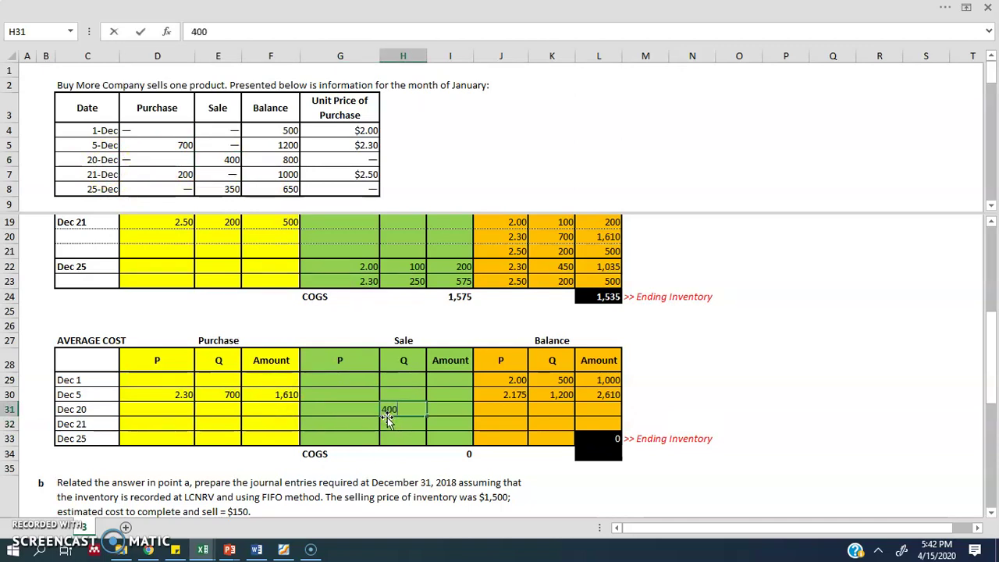
{"action": "key", "text": "Left"}
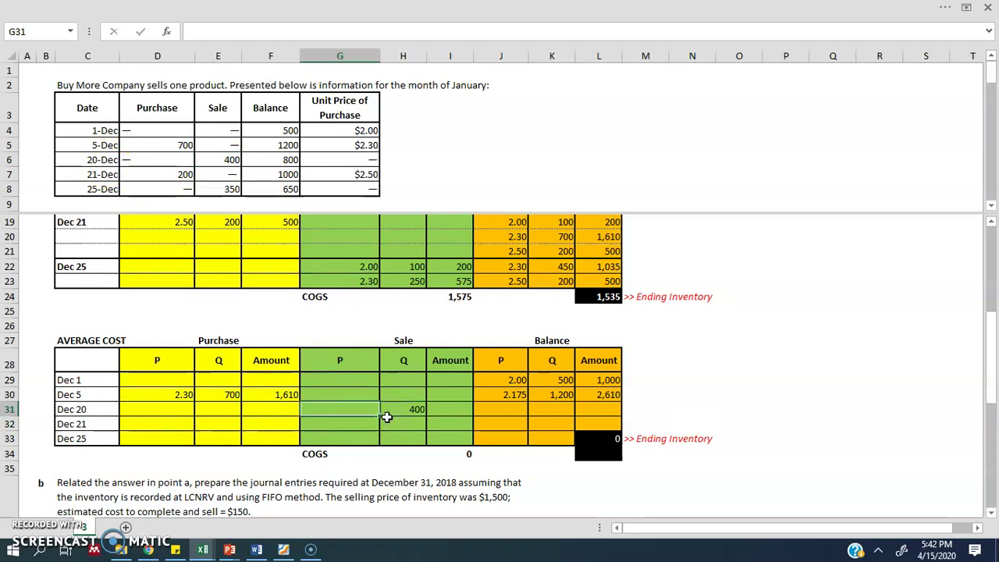
Link the Dec 20 sale price in G31 to the Dec 5 average unit cost in J30.
{"action": "left_click", "coordinate": [234, 161]}
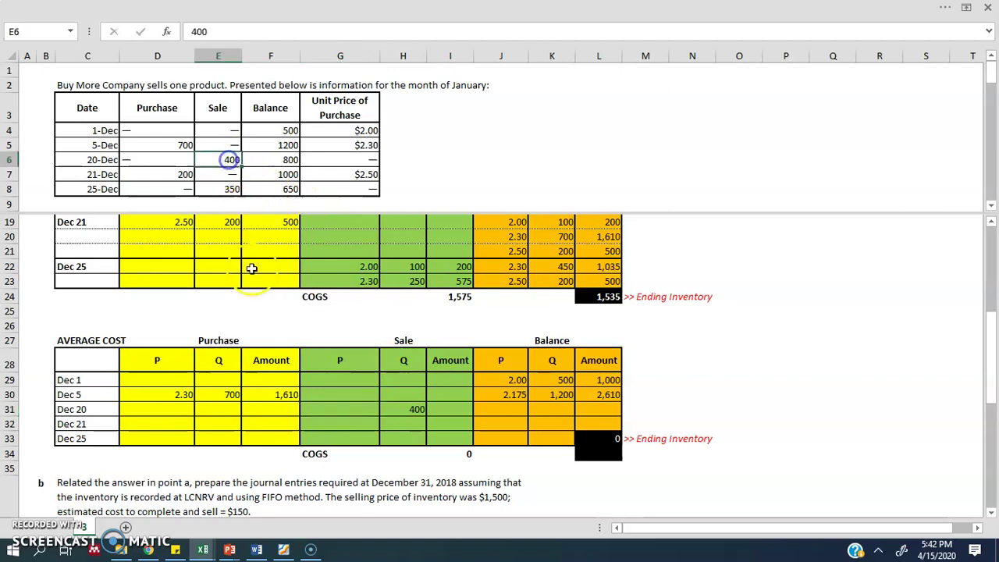
{"action": "left_click", "coordinate": [414, 422]}
{"action": "left_click", "coordinate": [346, 408]}
{"action": "type", "text": "="}
{"action": "left_click", "coordinate": [507, 392]}
{"action": "key", "text": "Return"}
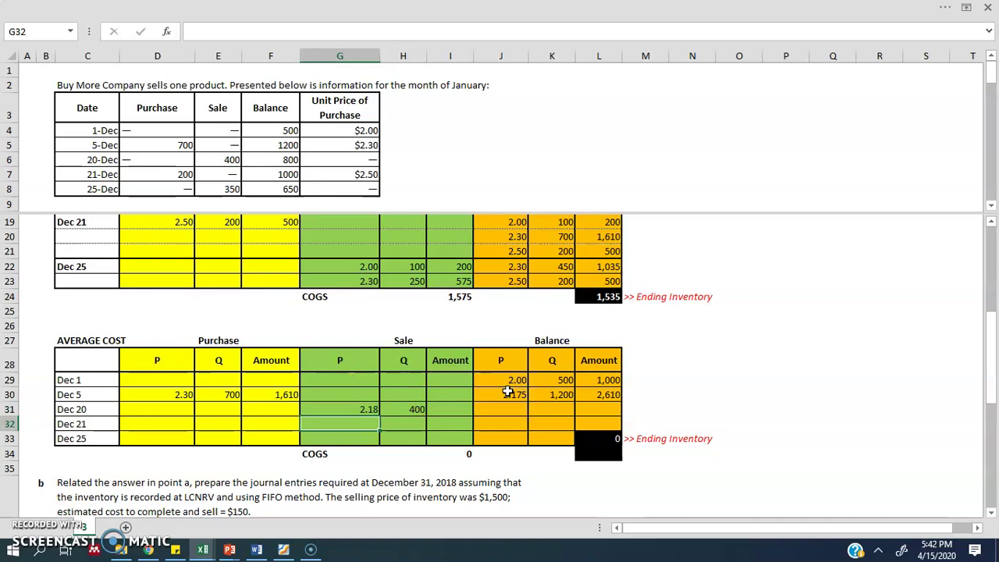
Calculate the Dec 20 sale amount in I31 as price times quantity, =G31*H31.
{"action": "key", "text": "Up"}
{"action": "key", "text": "Right"}
{"action": "key", "text": "Right"}
{"action": "type", "text": "="}
{"action": "key", "text": "Left"}
{"action": "key", "text": "Left"}
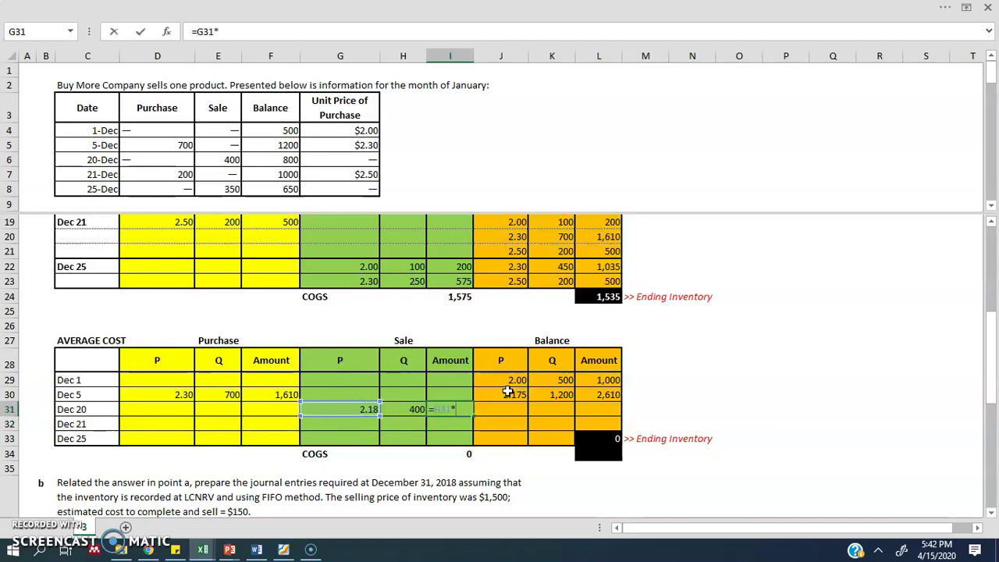
{"action": "key", "text": "Return"}
Calculate the Dec 20 balance quantity in K31 as =K30-H31 and check it against the source balance in F6.
{"action": "key", "text": "Right"}
{"action": "key", "text": "Up"}
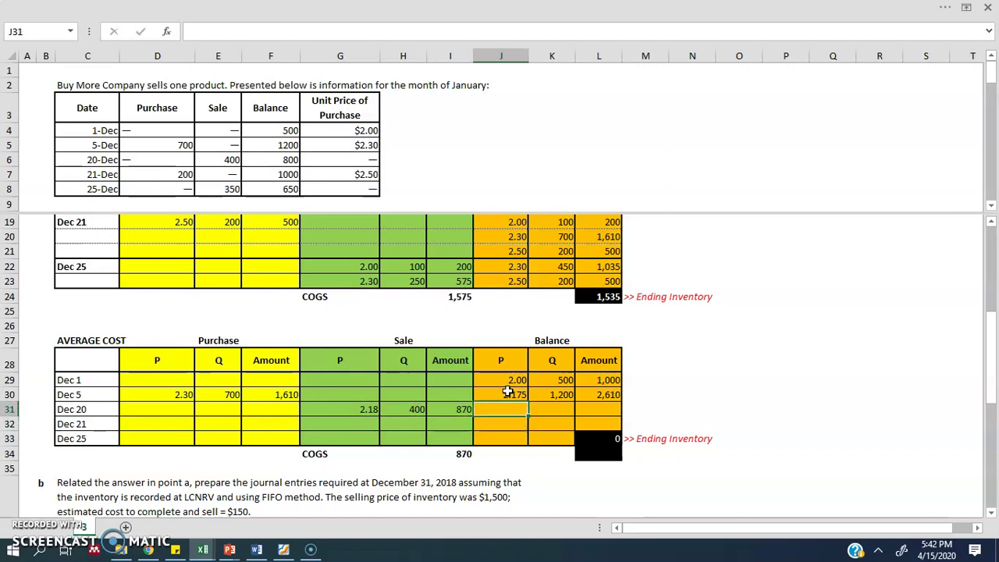
{"action": "left_click", "coordinate": [558, 413]}
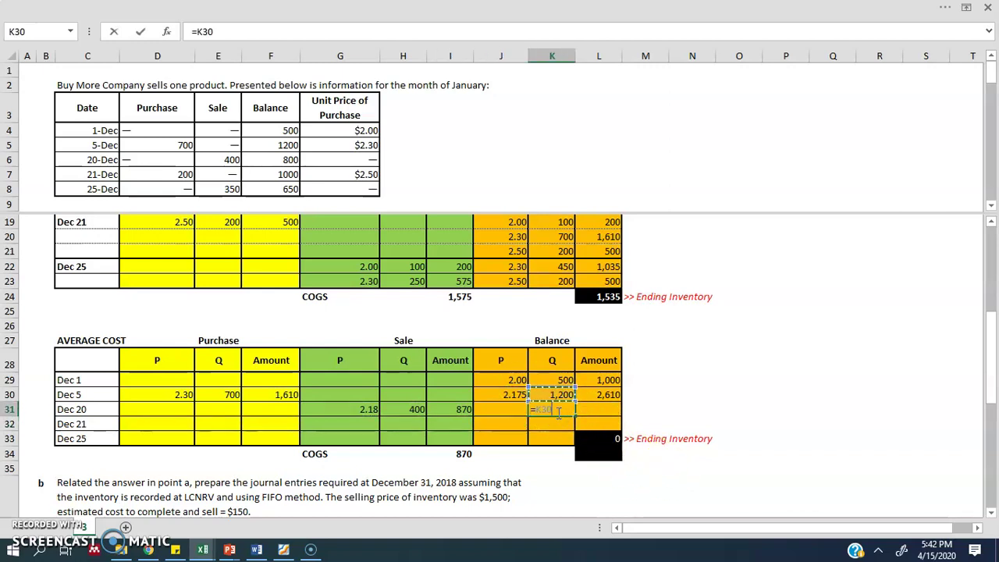
{"action": "left_click", "coordinate": [563, 400]}
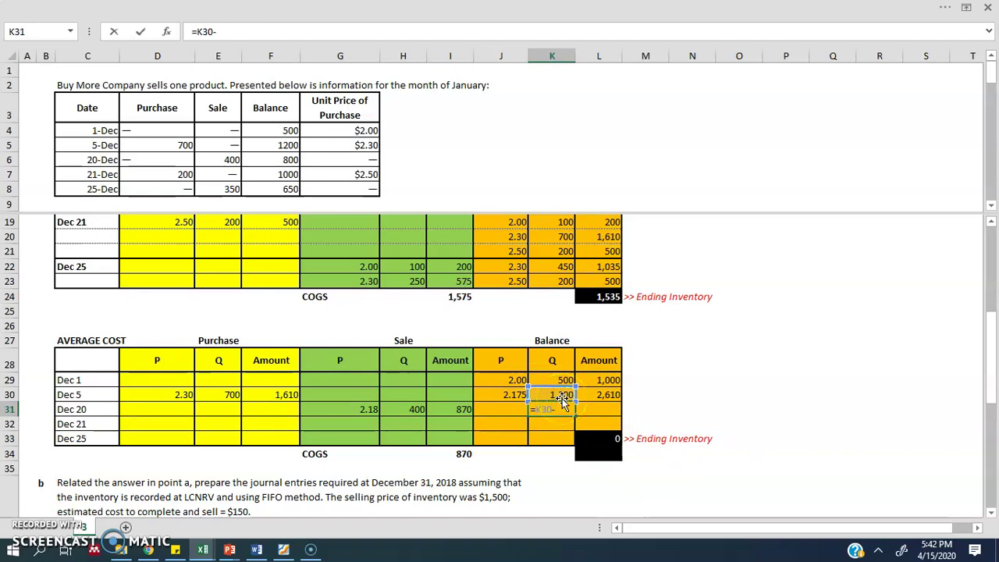
{"action": "key", "text": "Return"}
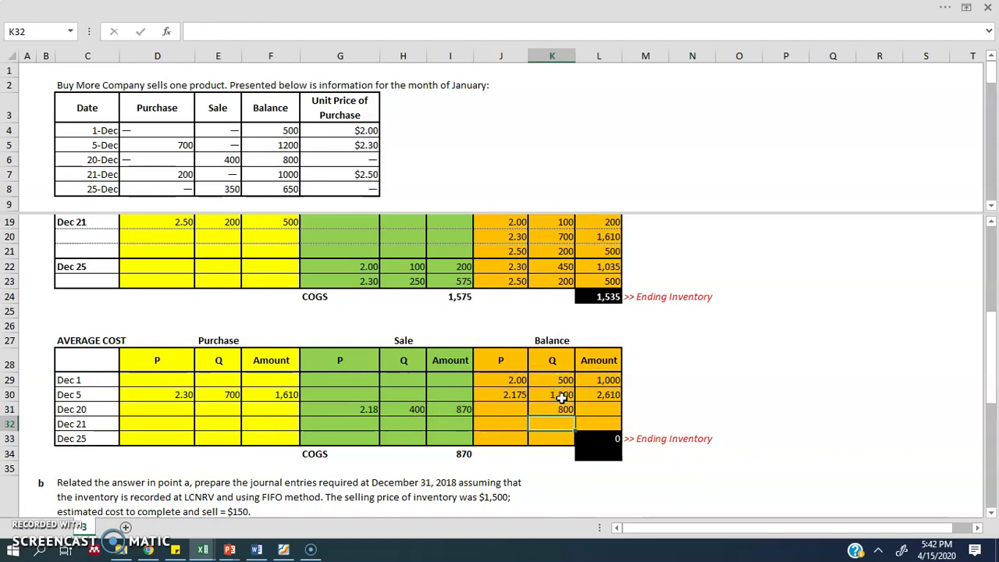
{"action": "left_click", "coordinate": [271, 157]}
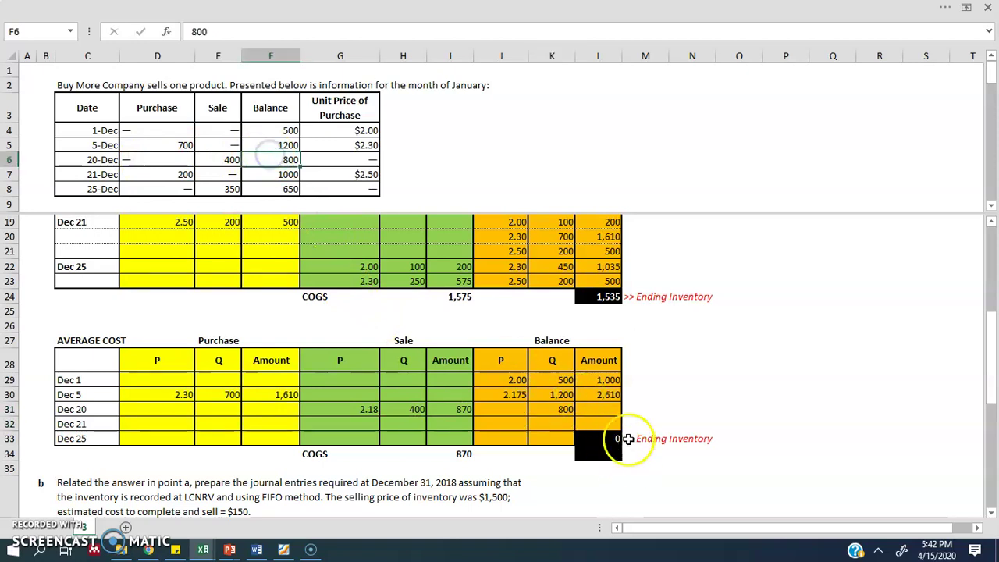
Calculate the Dec 20 balance amount in L31 by subtracting the sale amount, =L30-I31.
{"action": "left_click", "coordinate": [598, 410]}
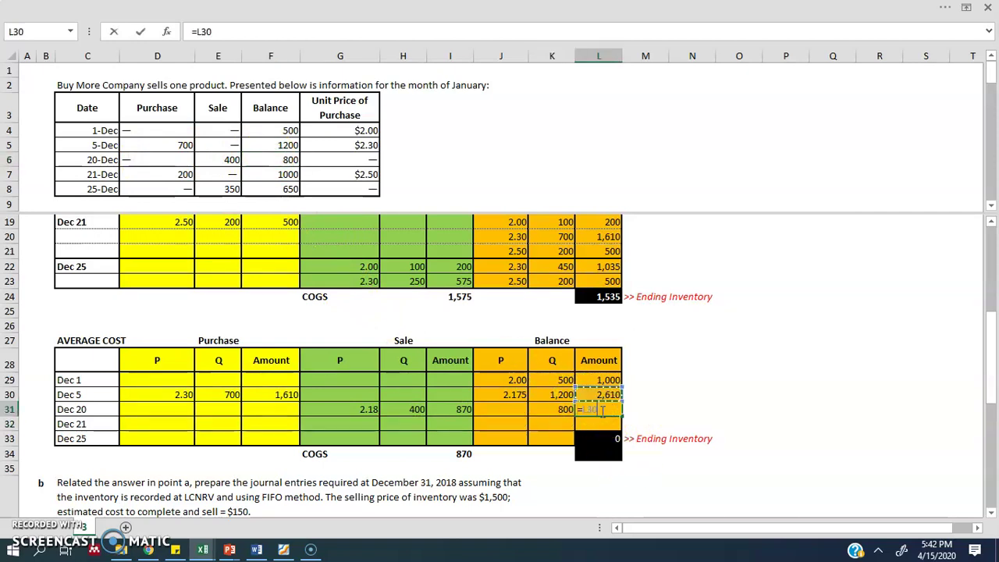
{"action": "key", "text": "Left"}
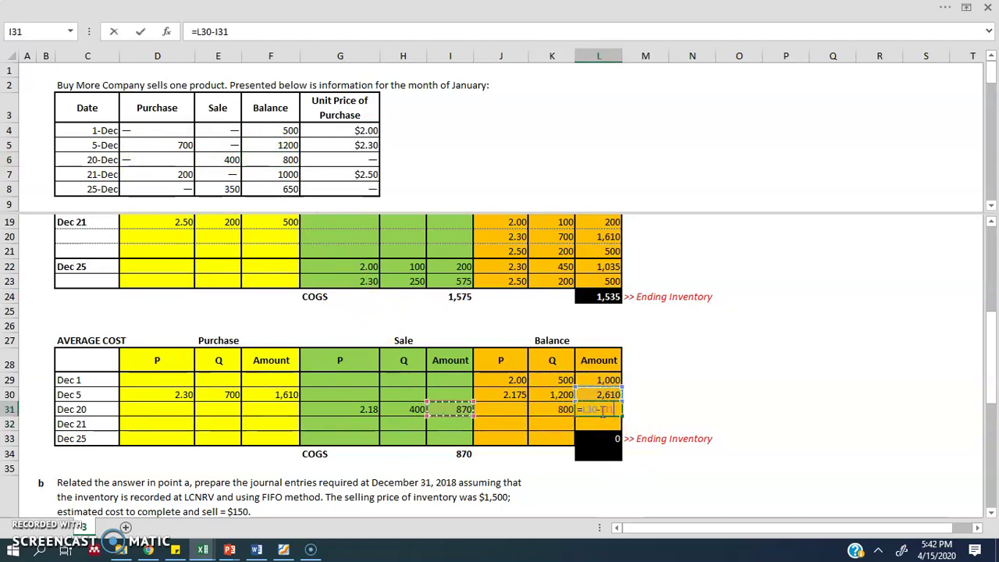
{"action": "key", "text": "Return"}
Calculate the Dec 20 average unit cost in J31 by dividing the balance amount by the quantity, =L31/K31.
{"action": "key", "text": "Left"}
{"action": "key", "text": "Up"}
{"action": "key", "text": "Left"}
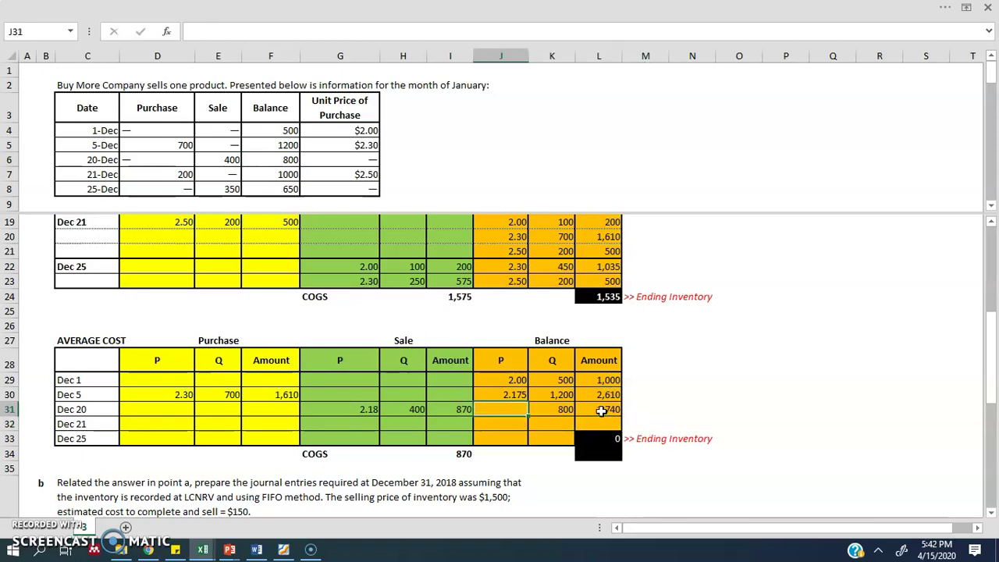
{"action": "key", "text": "Down"}
{"action": "key", "text": "Up"}
{"action": "type", "text": "="}
{"action": "key", "text": "Right"}
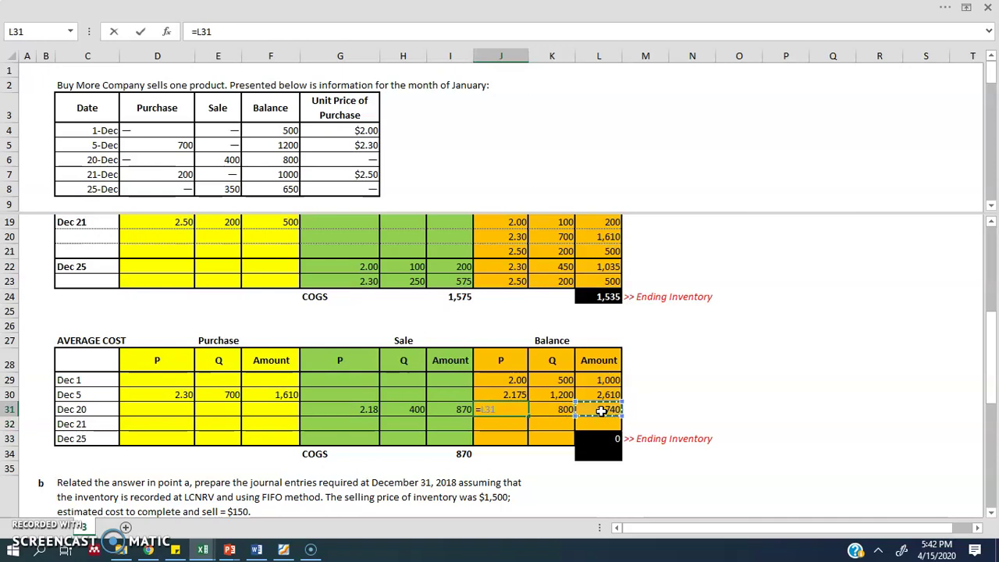
{"action": "key", "text": "Return"}
{"action": "key", "text": "Right"}
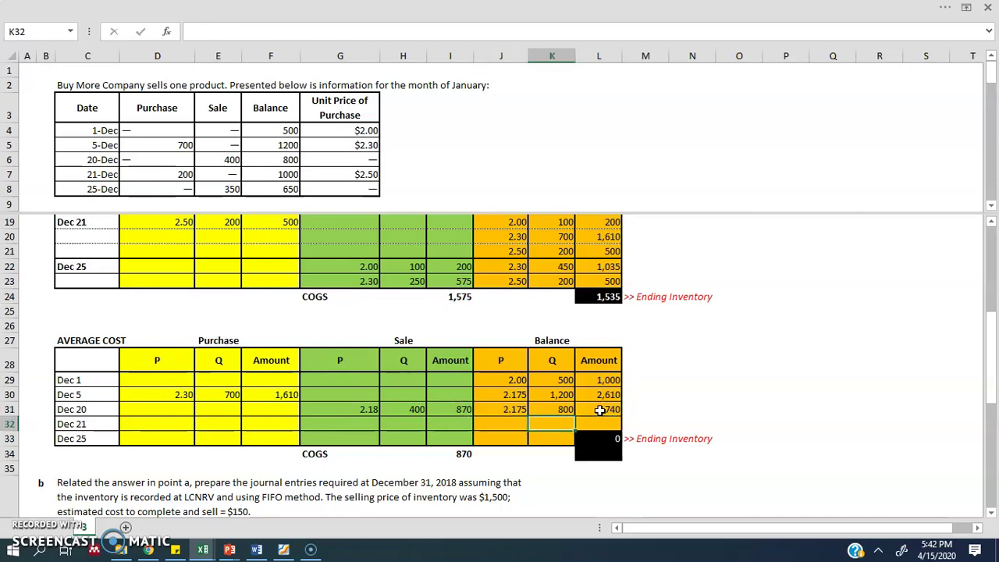
Enter the Dec 21 purchase with quantity 200 in E32 and price 2.50 in D32.
{"action": "left_click", "coordinate": [212, 425]}
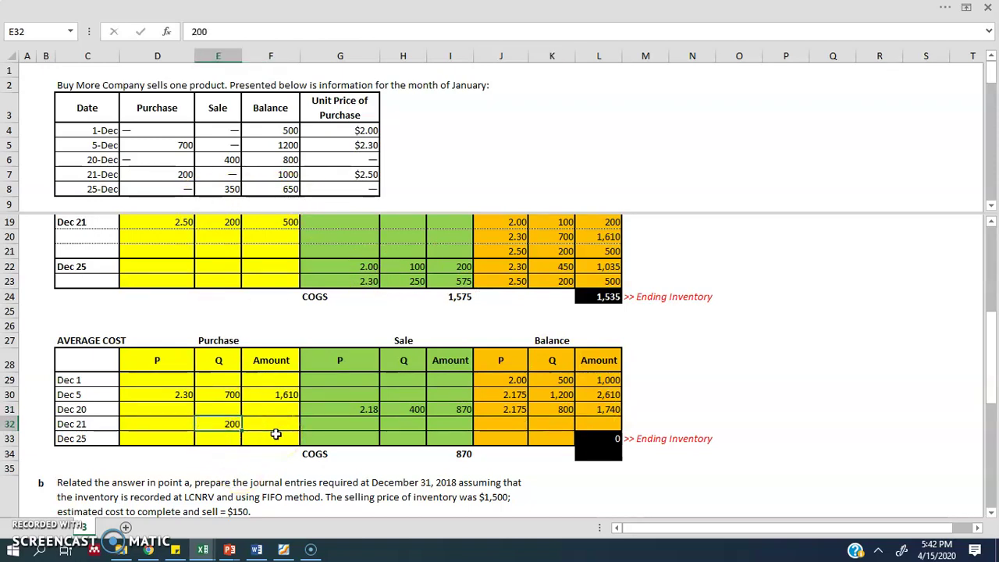
{"action": "key", "text": "Left"}
{"action": "type", "text": "2.50"}
Calculate the Dec 21 purchase amount in F32 as price times quantity, =D32*E32.
{"action": "key", "text": "Right"}
{"action": "key", "text": "Right"}
{"action": "type", "text": "="}
{"action": "key", "text": "Left"}
{"action": "key", "text": "Left"}
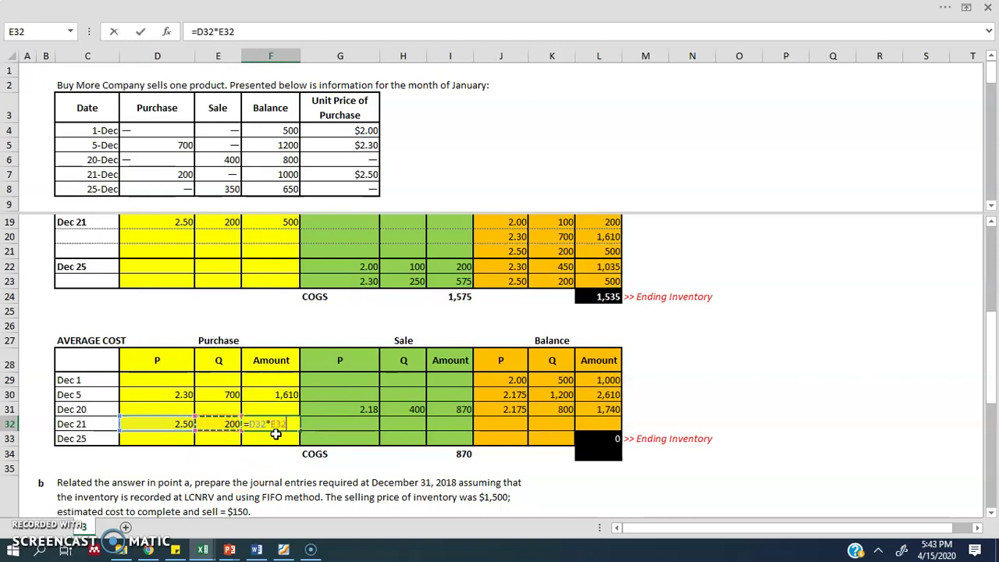
{"action": "key", "text": "Tab"}
Calculate the Dec 21 balance quantity in K32 as the previous balance plus the purchase, =K31+E32.
{"action": "key", "text": "Right"}
{"action": "key", "text": "Right"}
{"action": "key", "text": "Right"}
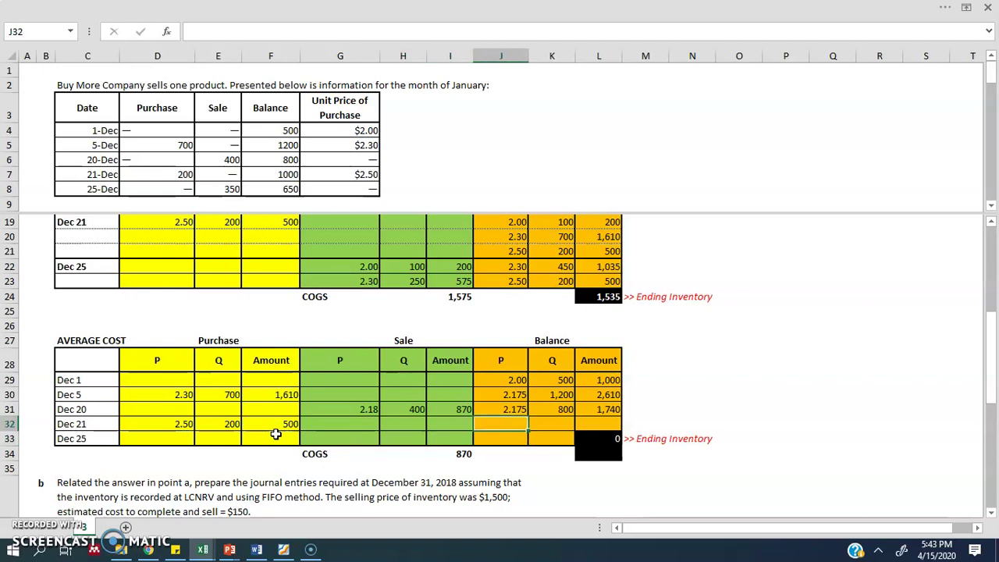
{"action": "key", "text": "Right"}
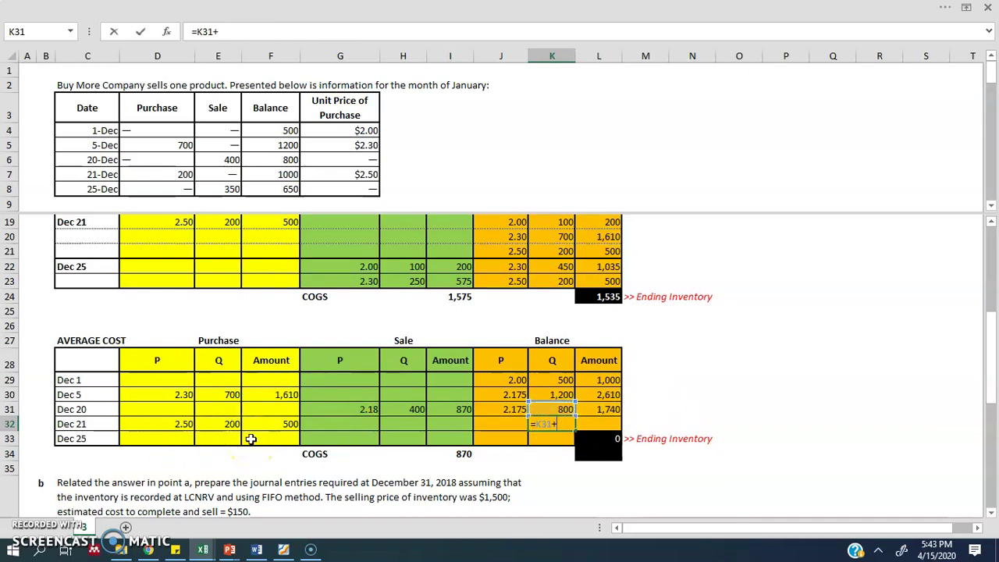
{"action": "left_click", "coordinate": [217, 423]}
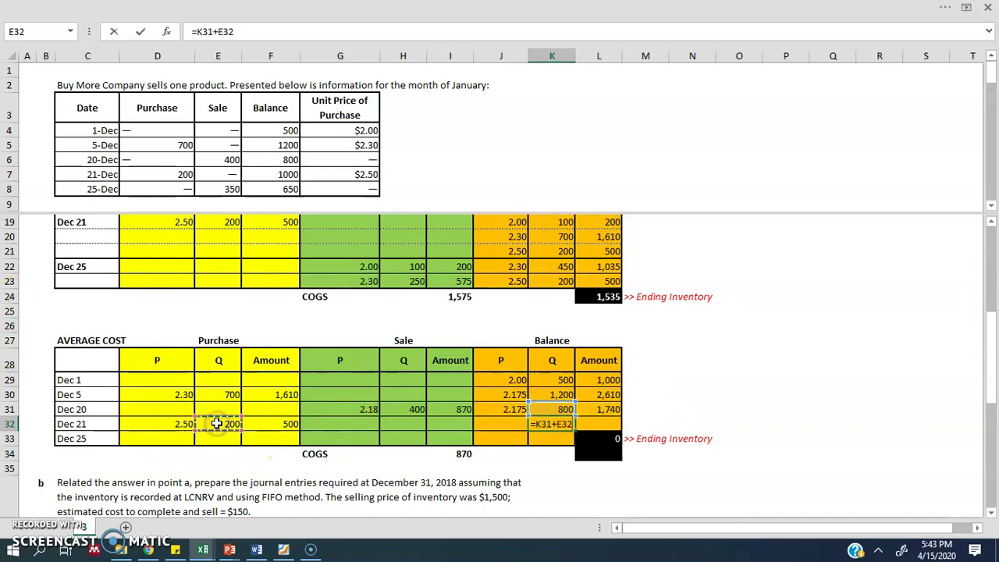
{"action": "key", "text": "Tab"}
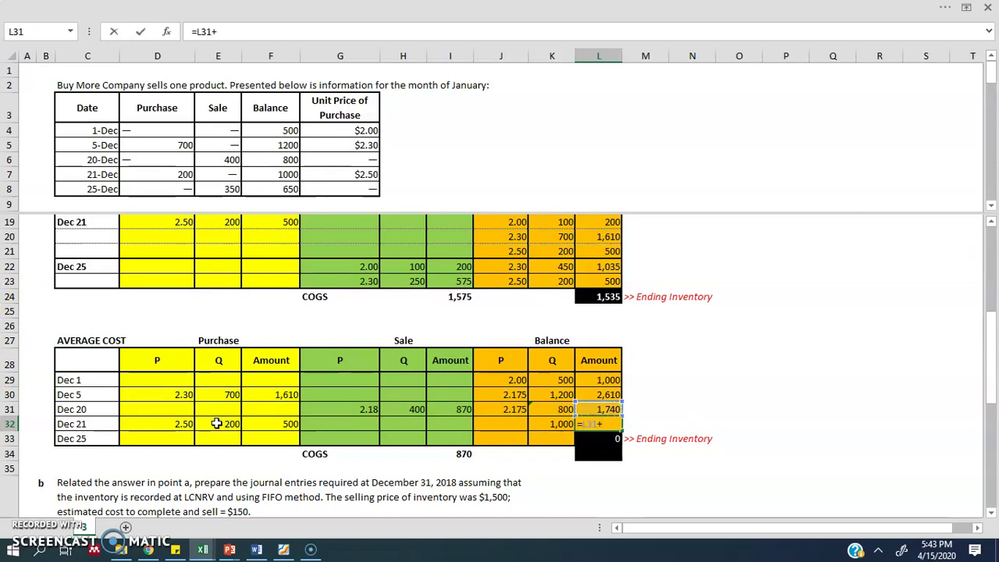
Calculate the Dec 21 balance amount in L32 by adding the purchase amount to L31, and the average unit cost in J32 as amount divided by quantity.
{"action": "key", "text": "Return"}
{"action": "key", "text": "Right"}
{"action": "key", "text": "Left"}
{"action": "key", "text": "Up"}
{"action": "key", "text": "Left"}
{"action": "key", "text": "Left"}
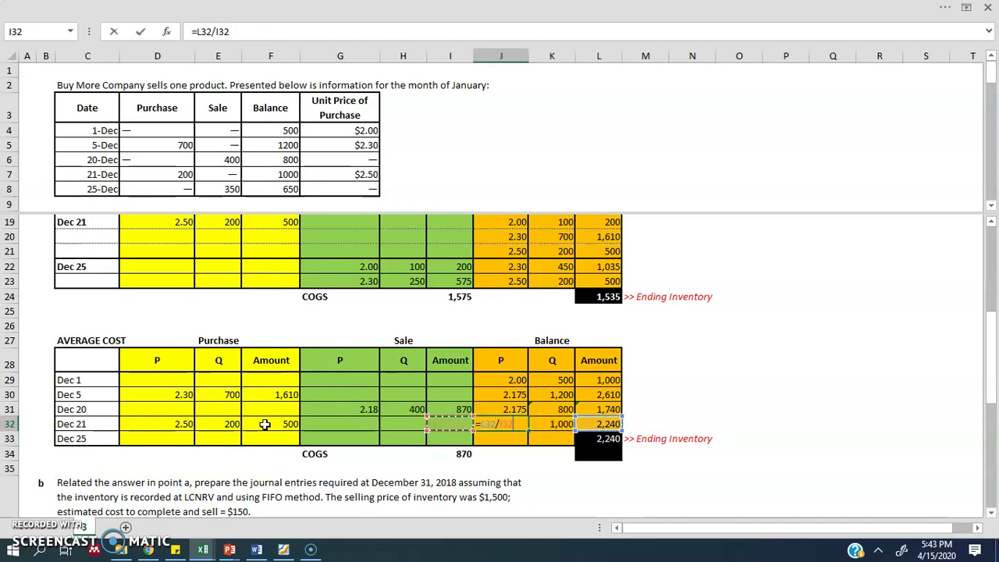
{"action": "key", "text": "Return"}
Enter the Dec 25 sale with quantity 350 in H33 and unit cost 2.24 in G33.
{"action": "key", "text": "Right"}
{"action": "key", "text": "Left"}
{"action": "key", "text": "Left"}
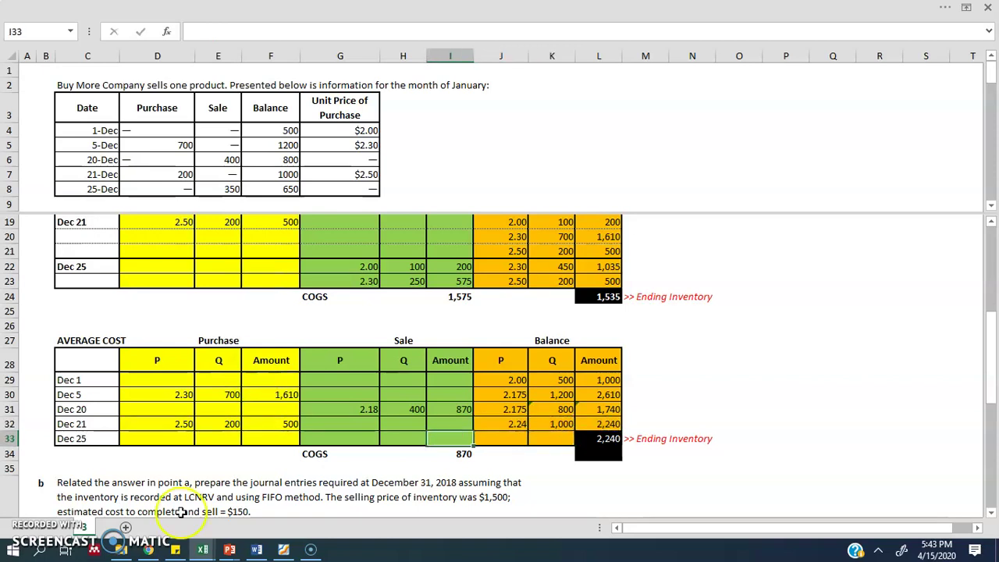
{"action": "left_click", "coordinate": [388, 435]}
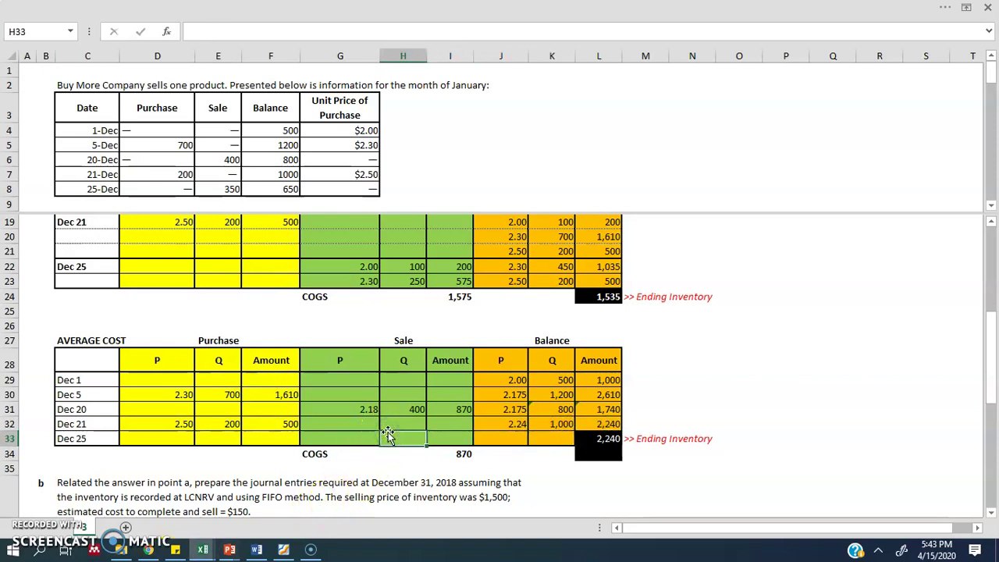
{"action": "key", "text": "Tab"}
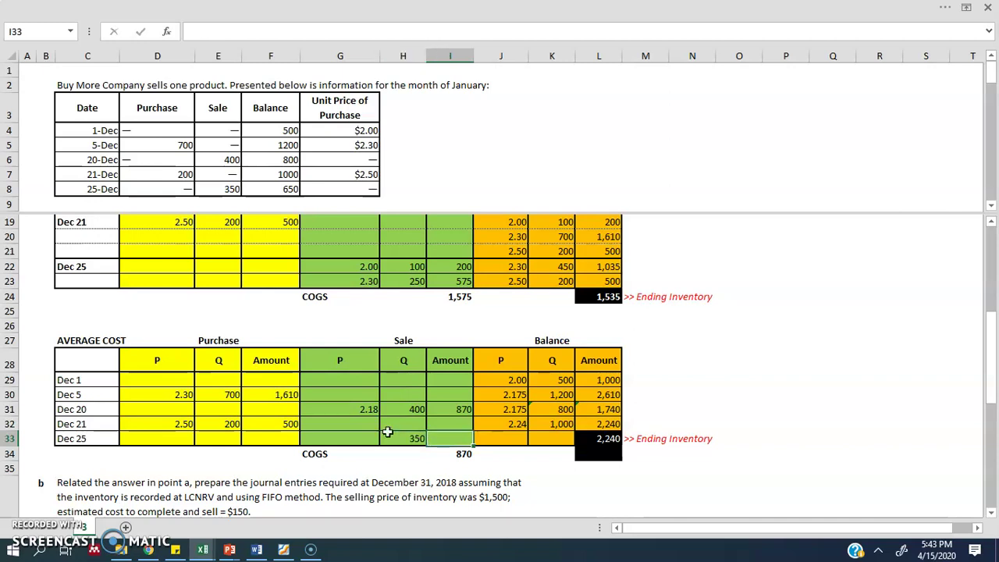
{"action": "key", "text": "Left"}
{"action": "key", "text": "Left"}
{"action": "key", "text": "Right"}
{"action": "key", "text": "Right"}
{"action": "key", "text": "Return"}
Calculate the Dec 25 sale amount in I33 by multiplying the unit cost in G33 by the quantity in H33.
{"action": "key", "text": "Right"}
{"action": "key", "text": "Up"}
{"action": "type", "text": "="}
{"action": "key", "text": "Left"}
{"action": "key", "text": "Left"}
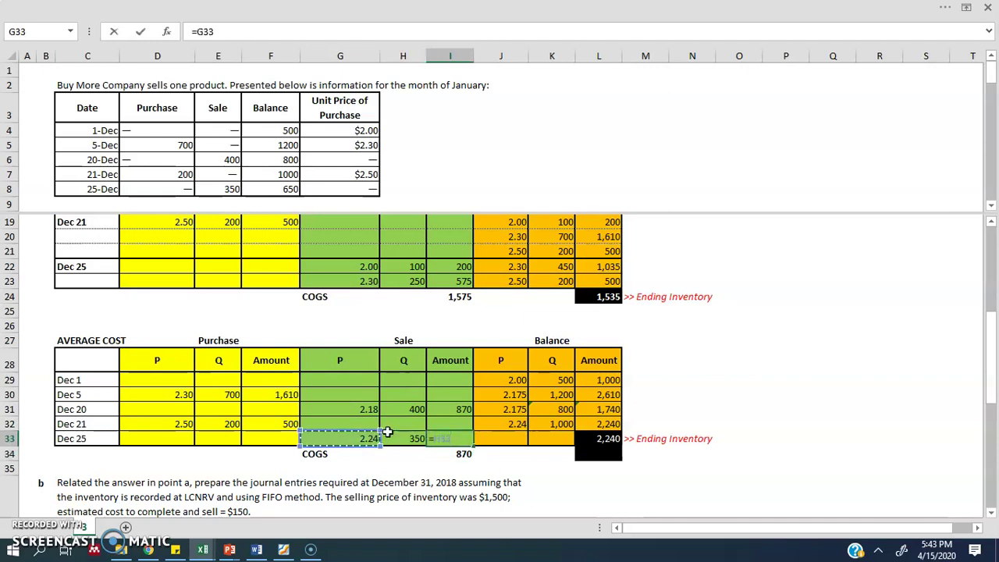
{"action": "key", "text": "Return"}
Calculate the Dec 25 balance quantity in K33 as the previous balance minus the sale, =K32-H33.
{"action": "key", "text": "Right"}
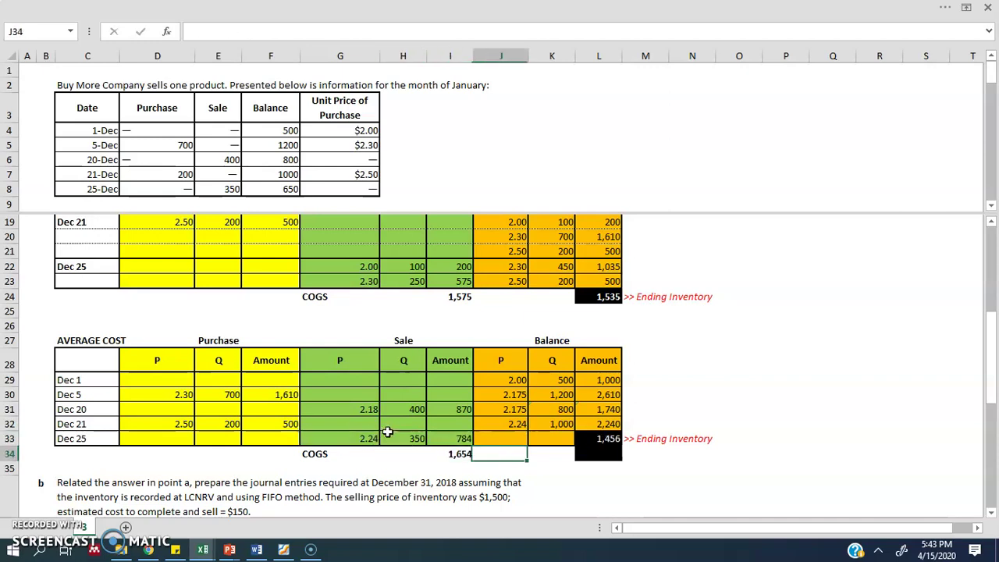
{"action": "key", "text": "Right"}
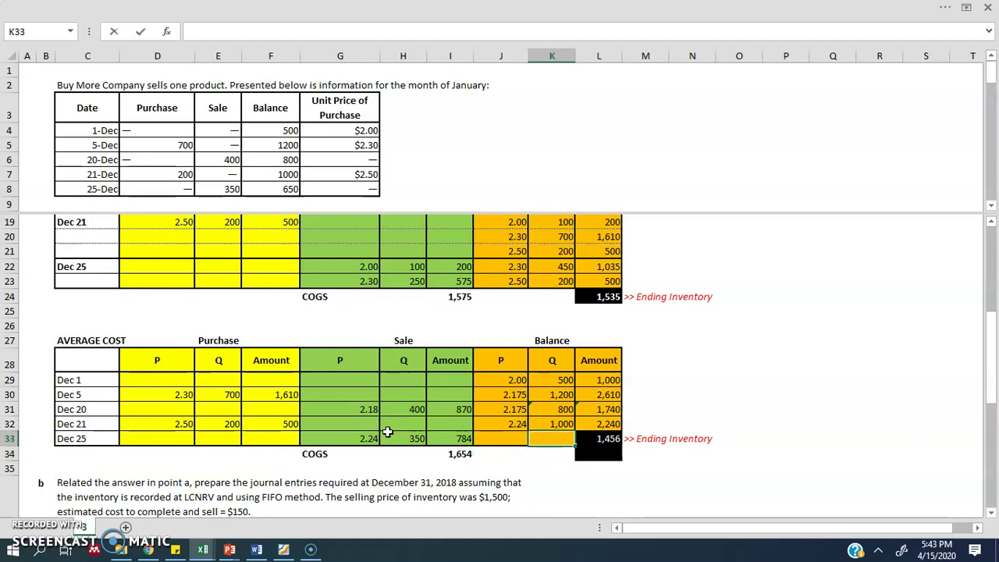
{"action": "type", "text": "=K32-"}
{"action": "left_click", "coordinate": [400, 439]}
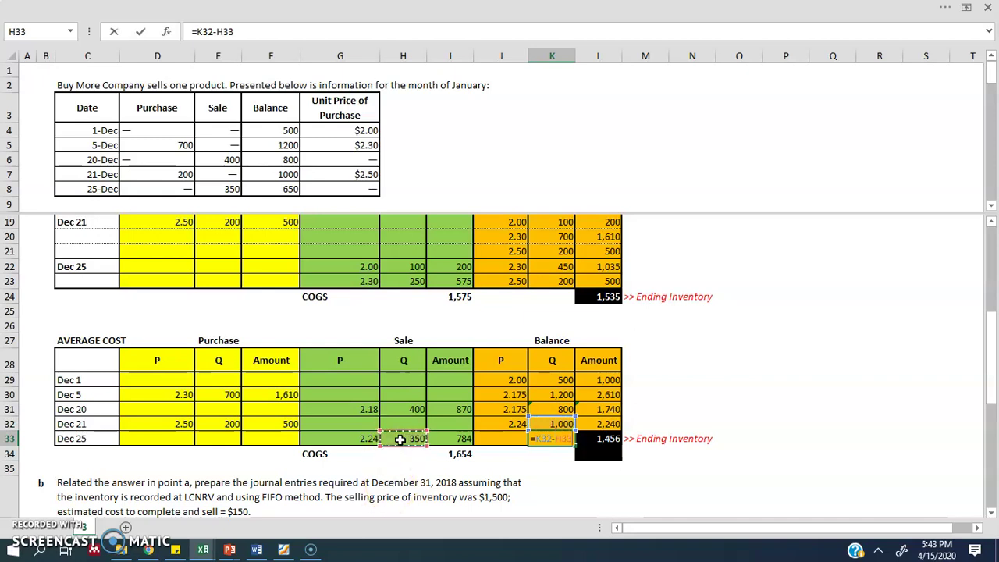
{"action": "key", "text": "Return"}
Check the Dec 25 balance amount formula in L33, and calculate the average unit cost in J33, =L33/K33.
{"action": "key", "text": "Right"}
{"action": "key", "text": "Up"}
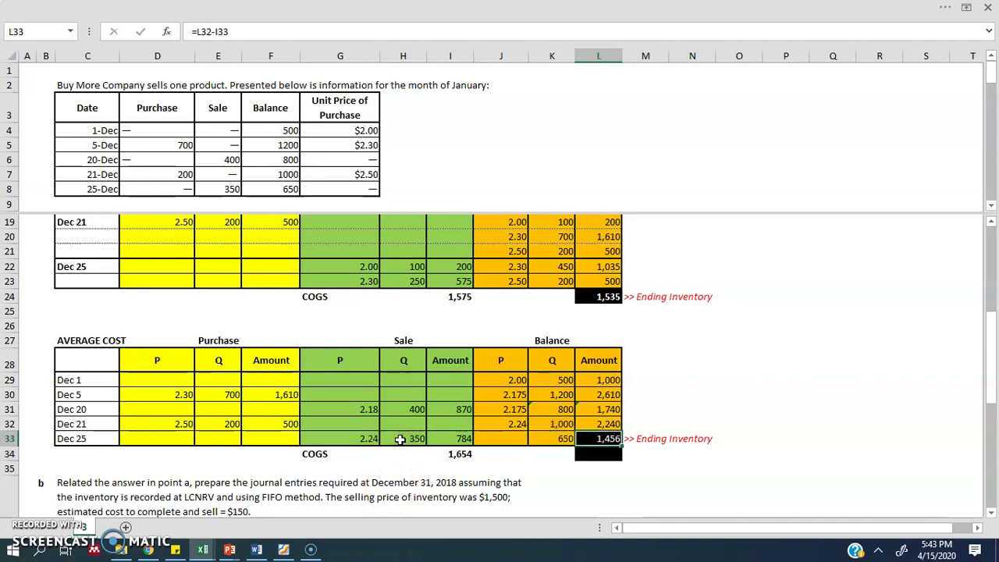
{"action": "key", "text": "F2"}
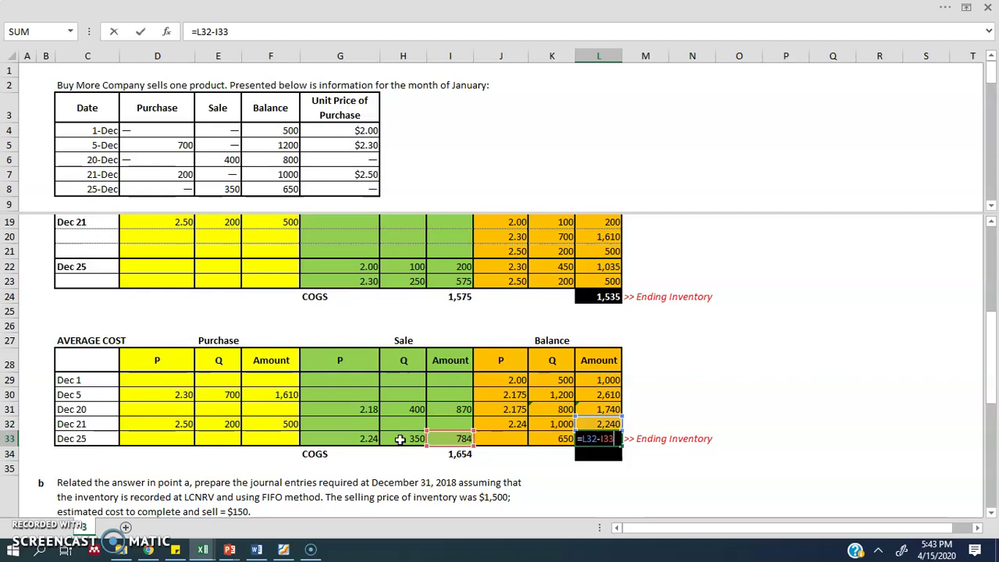
{"action": "key", "text": "Return"}
{"action": "key", "text": "Up"}
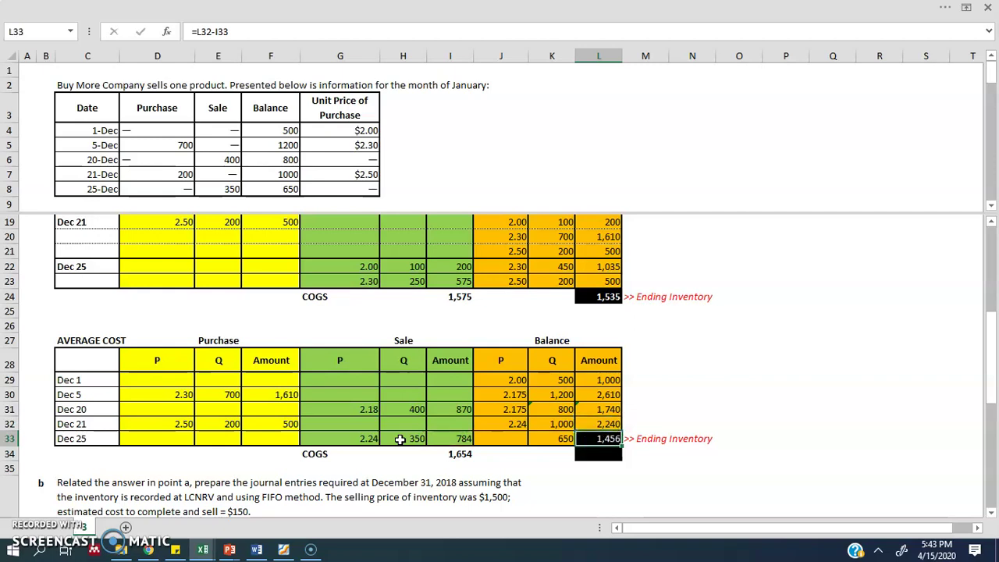
{"action": "key", "text": "Left"}
{"action": "key", "text": "Left"}
{"action": "type", "text": "="}
{"action": "key", "text": "Right"}
{"action": "key", "text": "Right"}
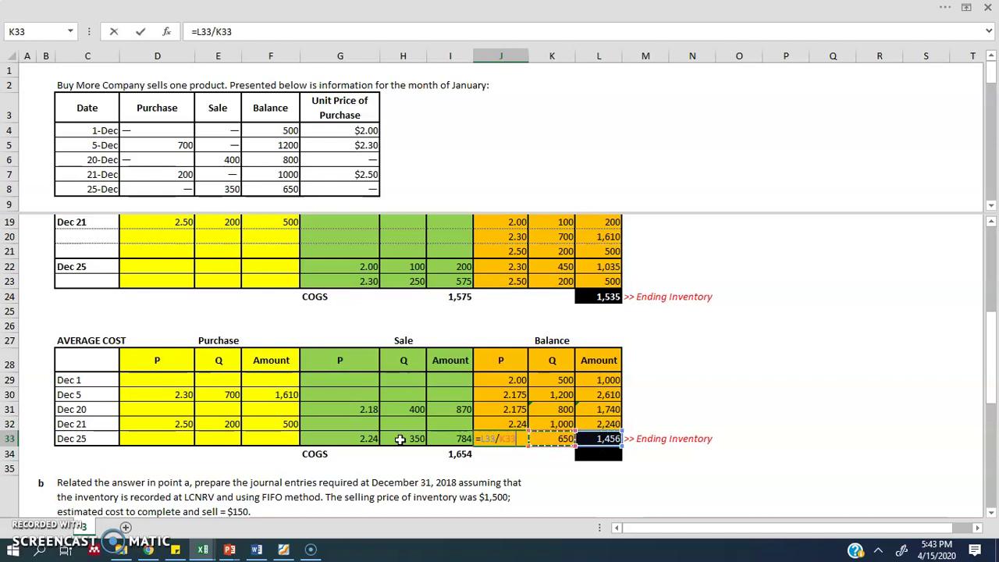
{"action": "key", "text": "Return"}
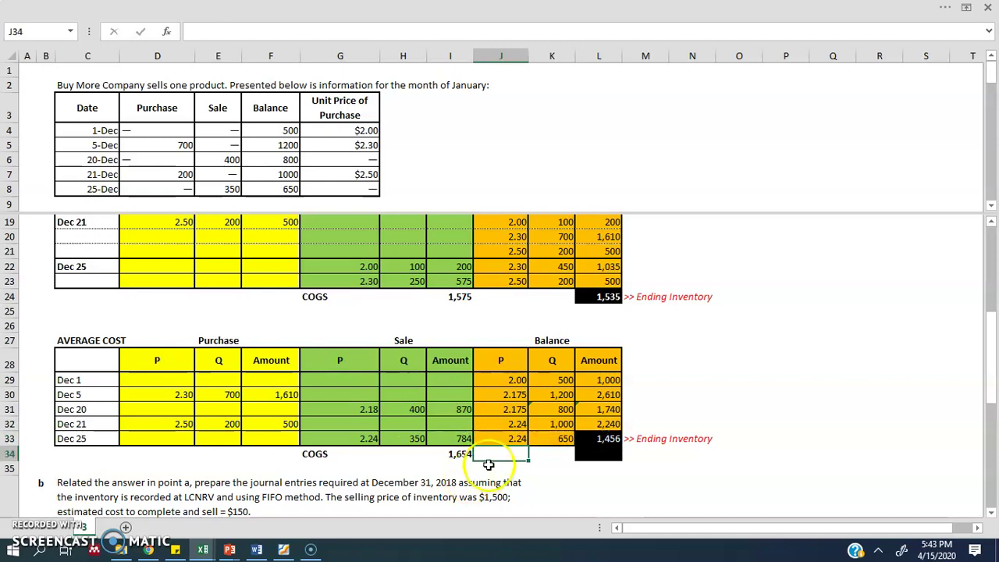
Examine the average cost COGS formula in I34 and compare the FIFO and average cost ending inventories in L24 and L33.
{"action": "double_click", "coordinate": [468, 453]}
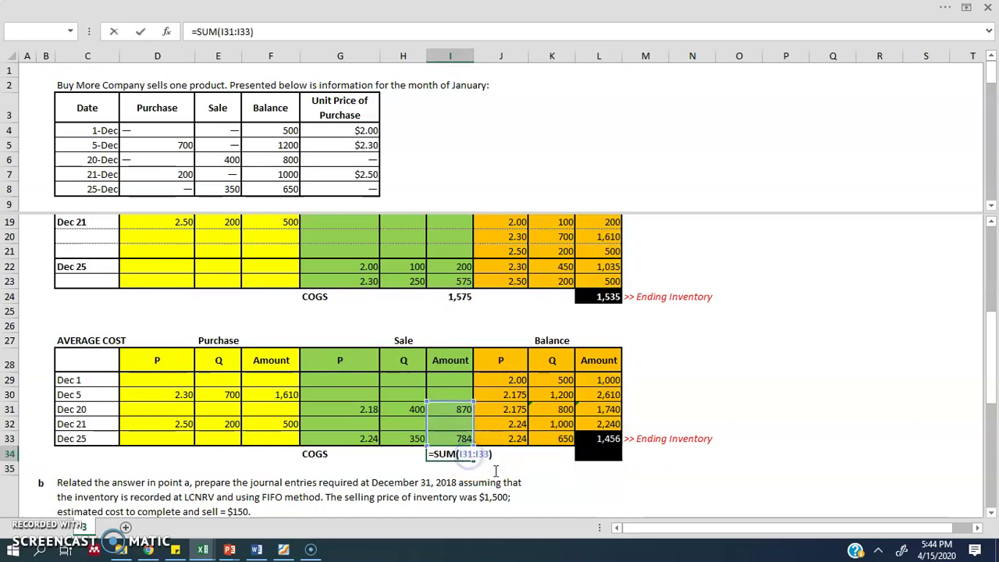
{"action": "key", "text": "Escape"}
{"action": "left_click", "coordinate": [611, 441]}
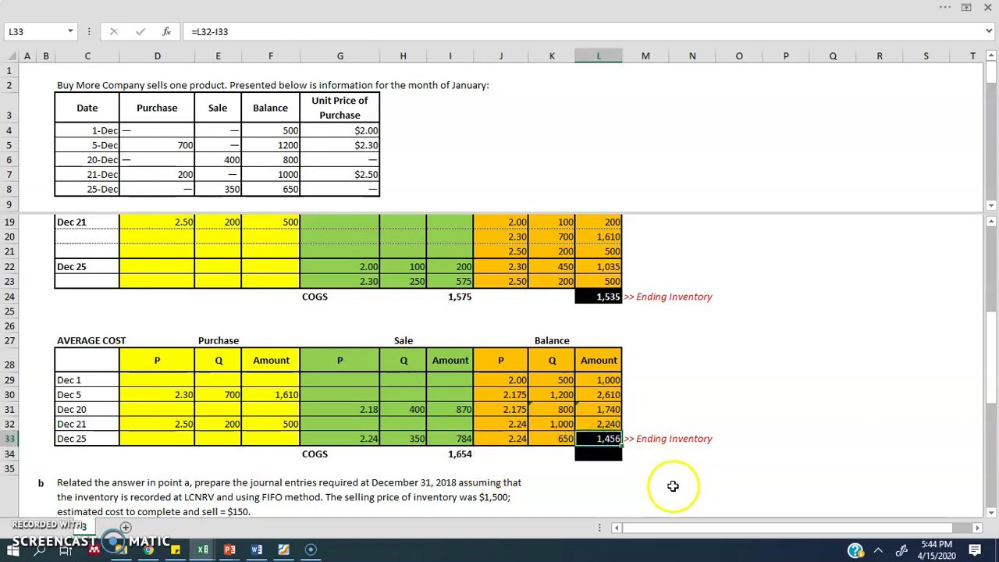
{"action": "double_click", "coordinate": [461, 454]}
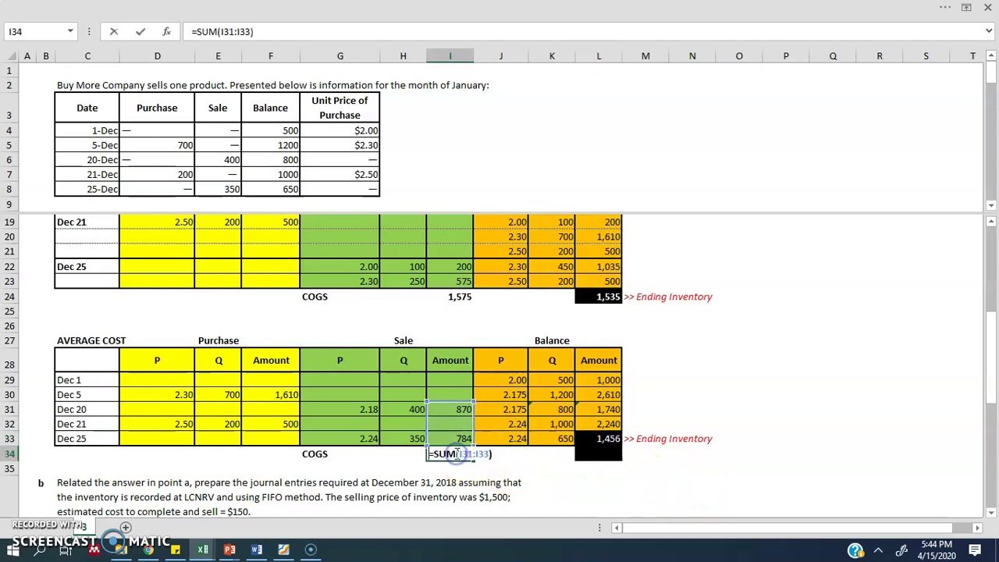
{"action": "left_click", "coordinate": [674, 460]}
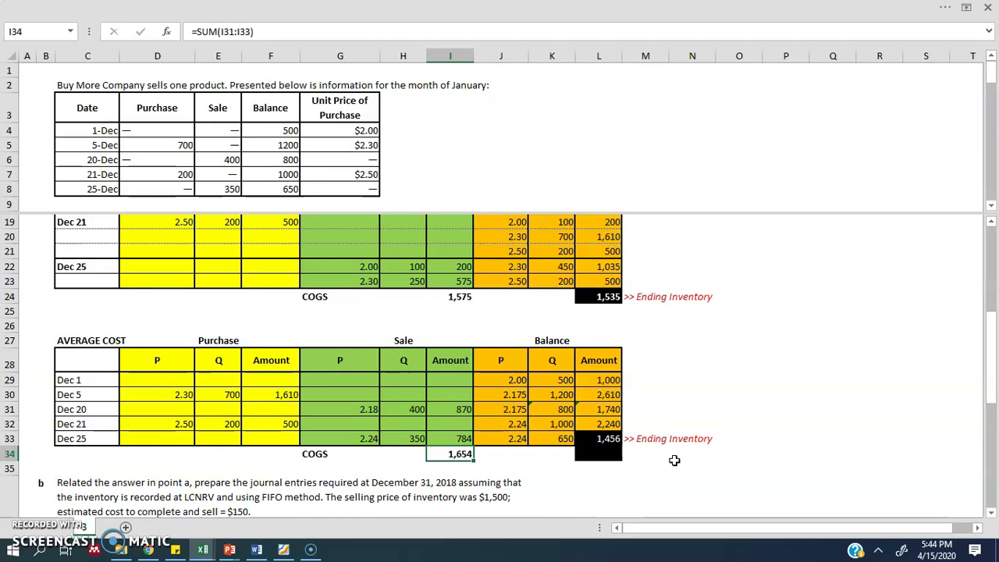
{"action": "left_click", "coordinate": [595, 268]}
{"action": "left_click", "coordinate": [593, 303]}
{"action": "left_click", "coordinate": [602, 439]}
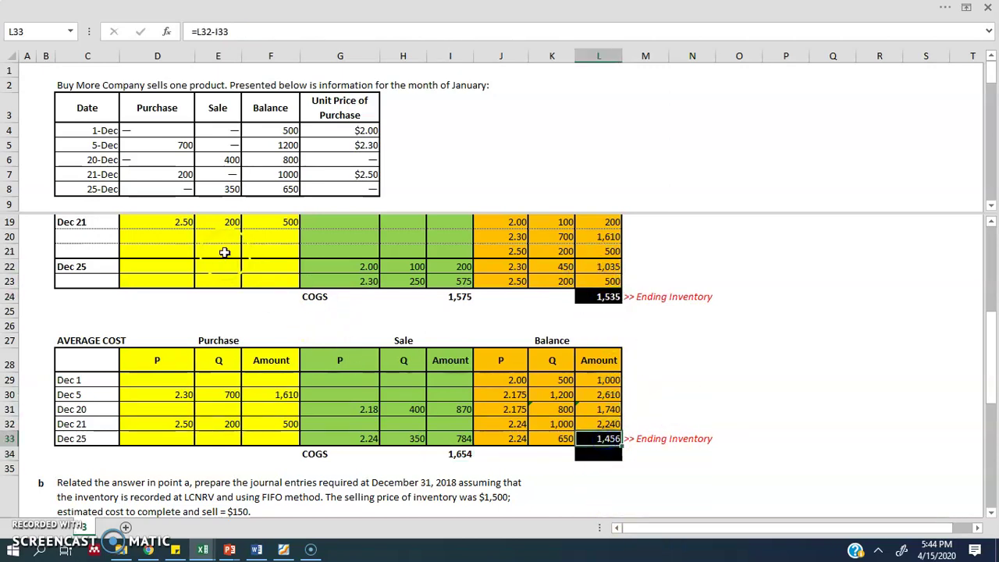
{"action": "left_click", "coordinate": [607, 300]}
{"action": "left_click", "coordinate": [592, 443]}
{"action": "left_click", "coordinate": [208, 435]}
Read the part b question on the December 31 LCNRV journal entry and its answer below the average cost table.
{"action": "key", "text": "Down"}
{"action": "key", "text": "Down"}
{"action": "key", "text": "Down"}
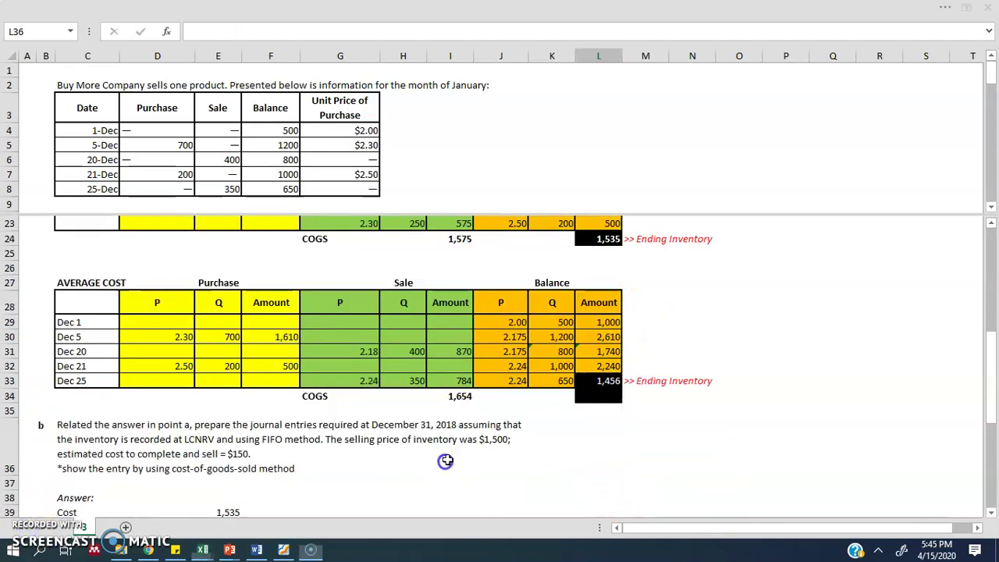
{"action": "scroll", "coordinate": [445, 453], "scroll_direction": "down", "scroll_amount": 1}
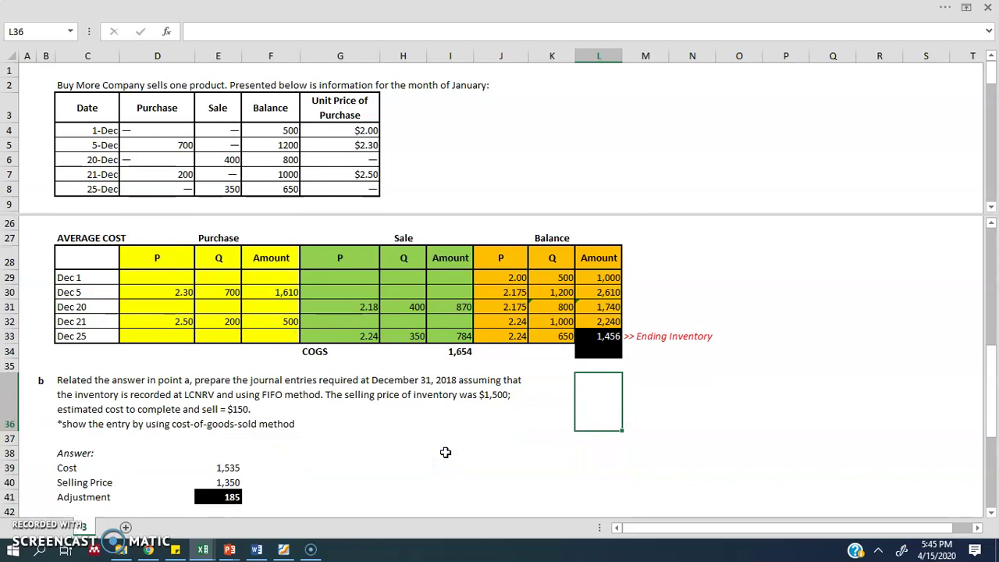
{"action": "scroll", "coordinate": [445, 452], "scroll_direction": "down", "scroll_amount": 1}
{"action": "scroll", "coordinate": [431, 424], "scroll_direction": "down", "scroll_amount": 1}
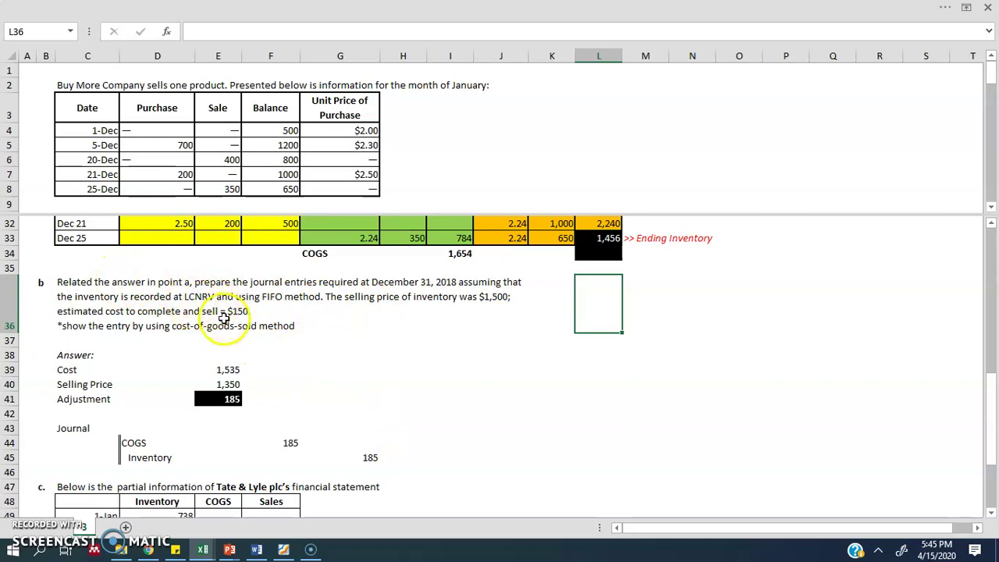
{"action": "scroll", "coordinate": [544, 351], "scroll_direction": "down", "scroll_amount": 1}
{"action": "scroll", "coordinate": [539, 350], "scroll_direction": "up", "scroll_amount": 1, "text": "ctrl"}
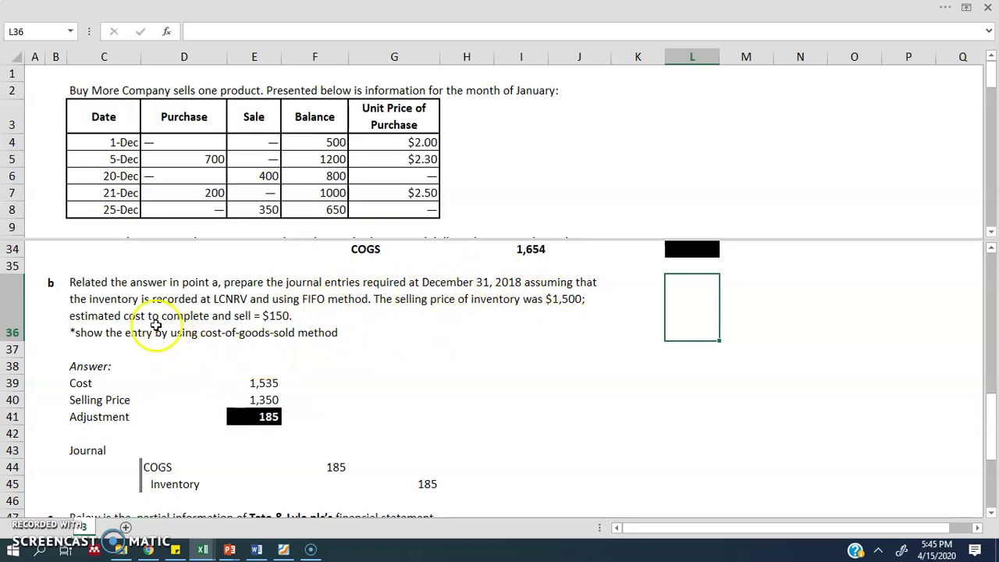
{"action": "left_click", "coordinate": [254, 297]}
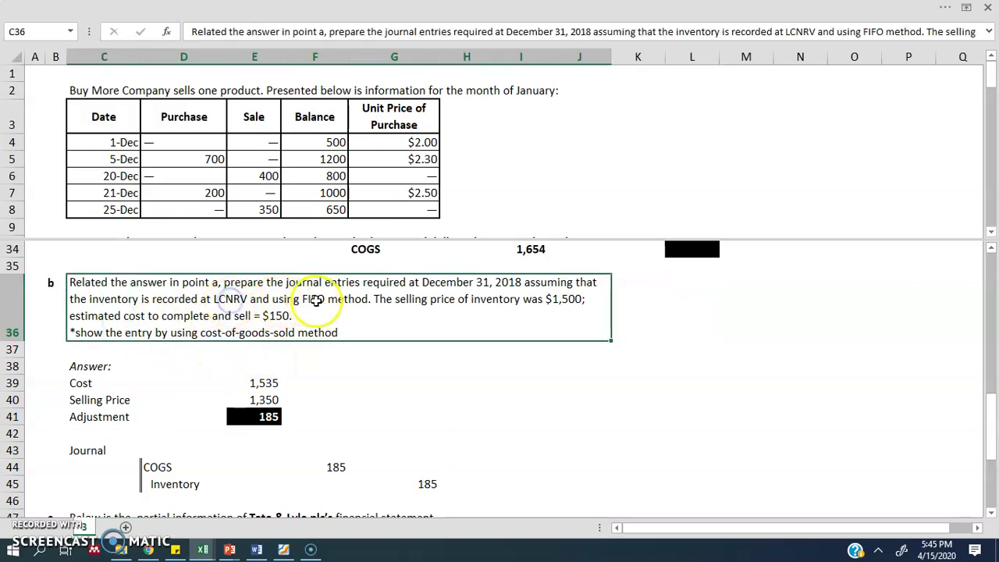
{"action": "left_click", "coordinate": [694, 326]}
Trace the Cost figure in E39 of part b back to the FIFO ending inventory in L24.
{"action": "scroll", "coordinate": [694, 325], "scroll_direction": "up", "scroll_amount": 5}
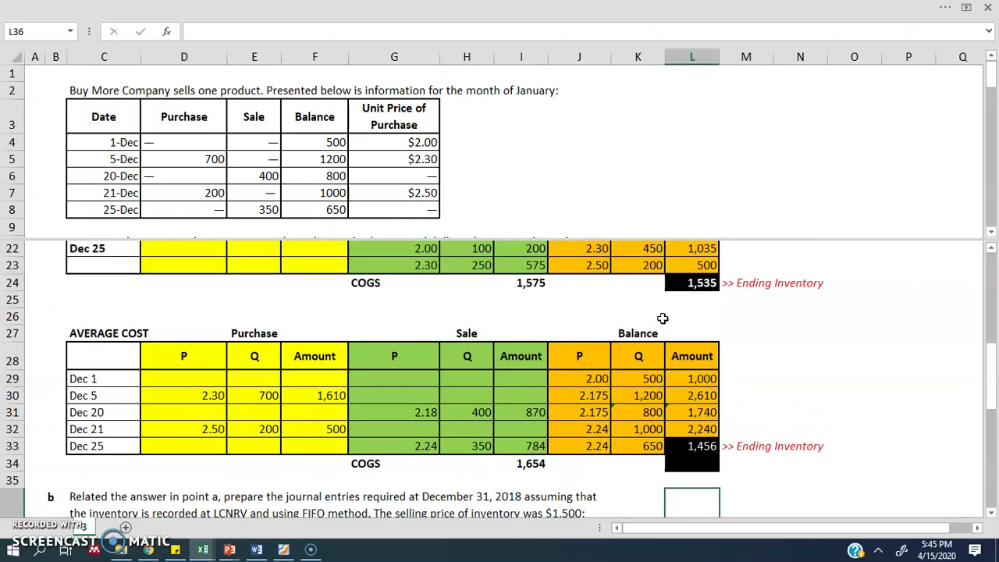
{"action": "left_click", "coordinate": [699, 284]}
{"action": "scroll", "coordinate": [686, 304], "scroll_direction": "down", "scroll_amount": 3}
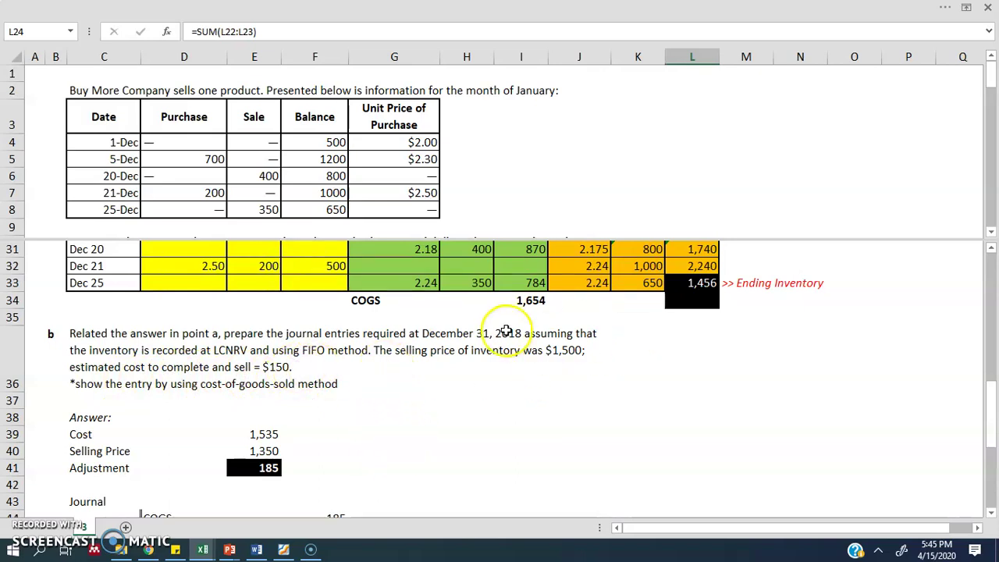
{"action": "left_click", "coordinate": [271, 435]}
{"action": "scroll", "coordinate": [522, 391], "scroll_direction": "down", "scroll_amount": 3}
{"action": "scroll", "coordinate": [526, 393], "scroll_direction": "up", "scroll_amount": 6}
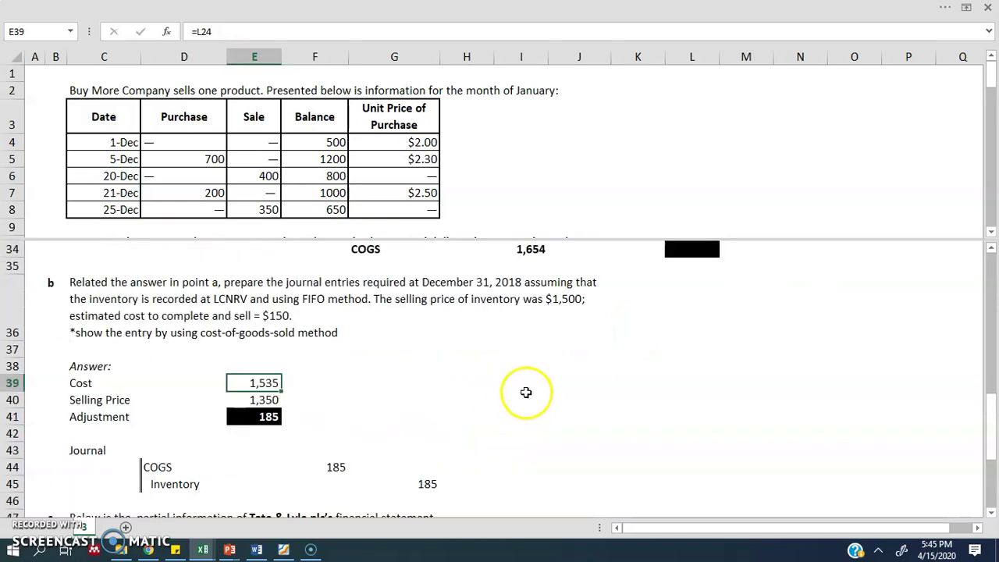
{"action": "left_click", "coordinate": [694, 285]}
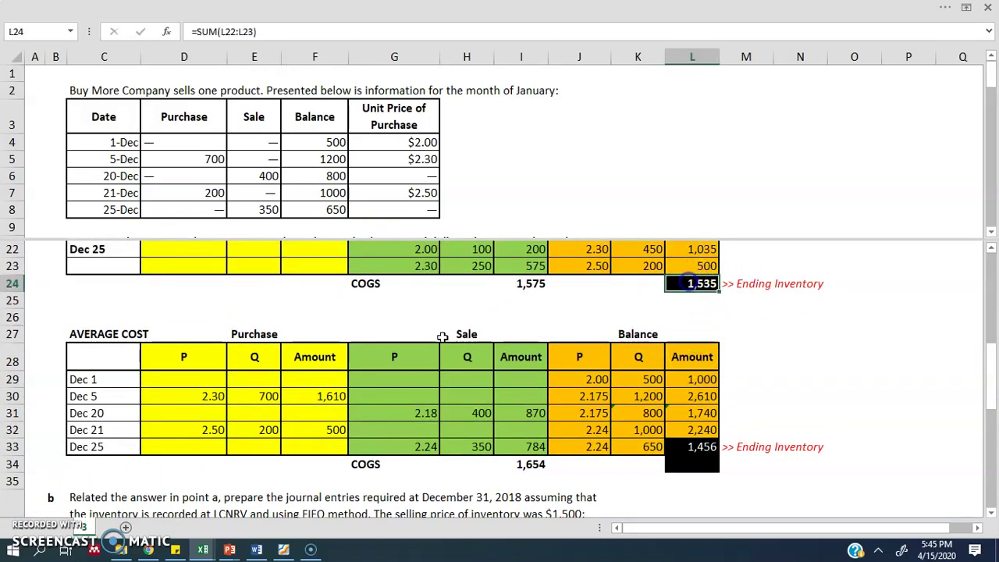
{"action": "scroll", "coordinate": [394, 351], "scroll_direction": "down", "scroll_amount": 3}
{"action": "scroll", "coordinate": [393, 355], "scroll_direction": "down", "scroll_amount": 1}
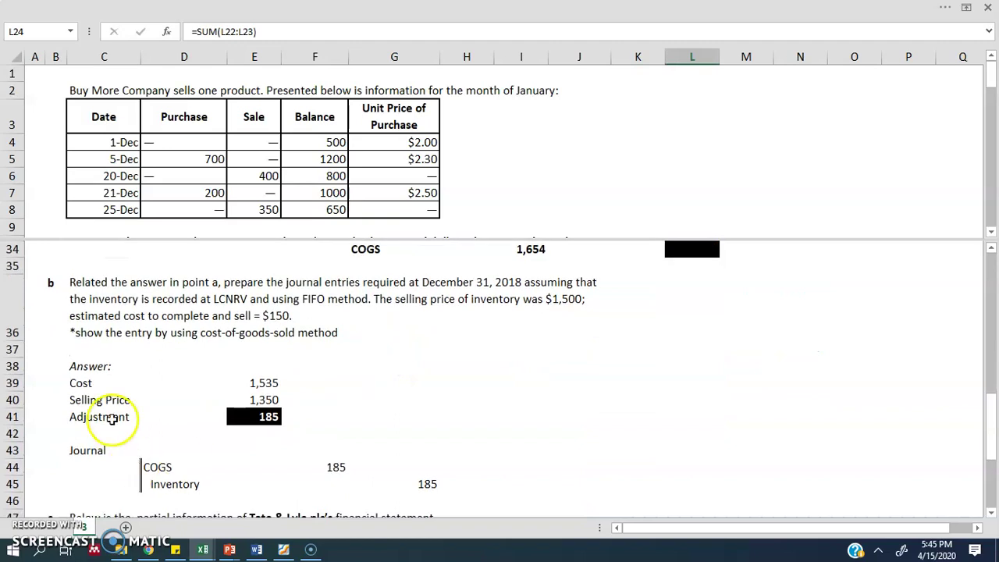
Check the selling price formula in E40 and label the figure ">> NRV" in F40.
{"action": "left_click", "coordinate": [251, 400]}
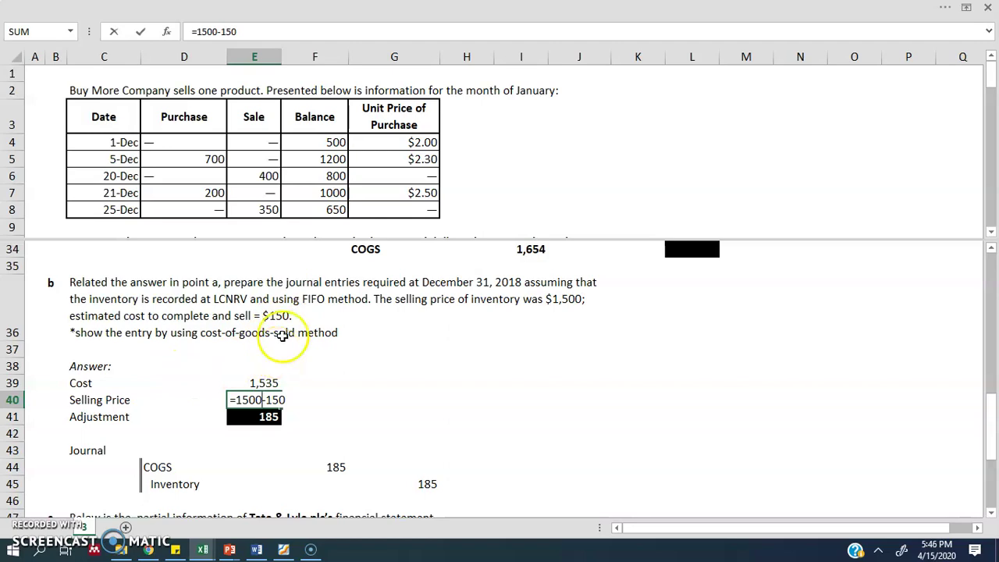
{"action": "key", "text": "ctrl+Return"}
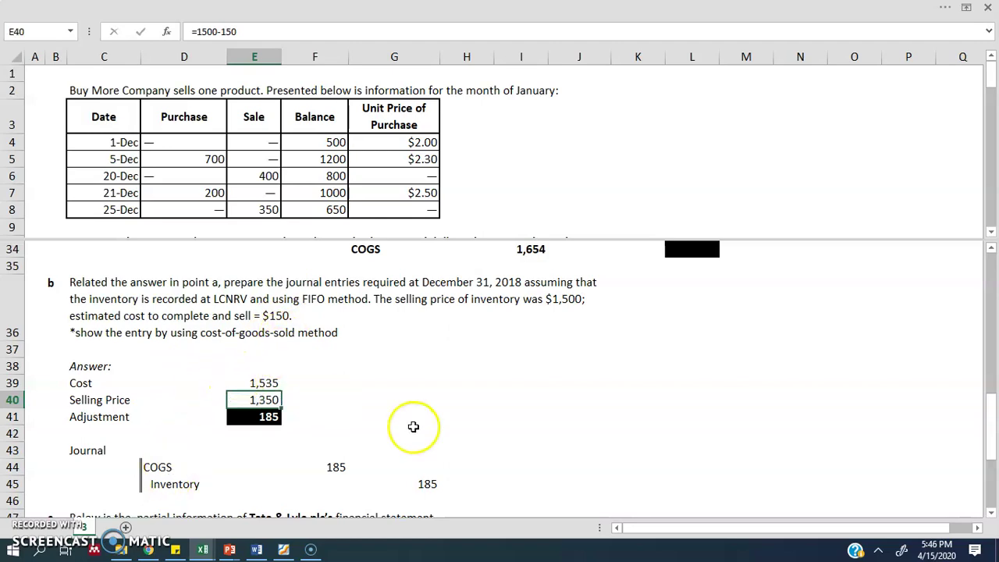
{"action": "left_click", "coordinate": [312, 402]}
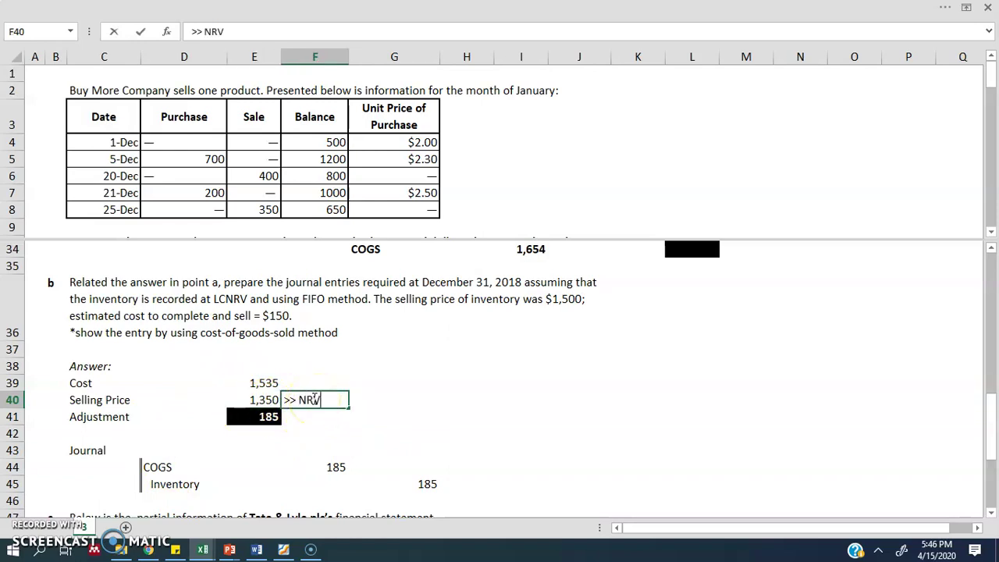
{"action": "type", "text": ">> NRV"}
{"action": "key", "text": "Return"}
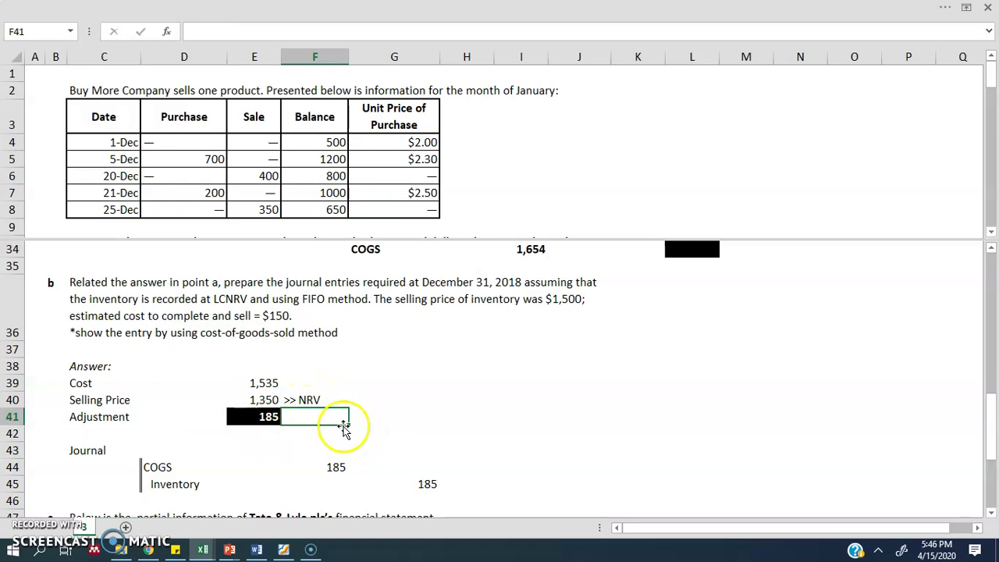
Examine the cost and NRV figures in E39 and E40 and the adjustment formula in E41.
{"action": "left_click", "coordinate": [266, 381]}
{"action": "left_click", "coordinate": [266, 400]}
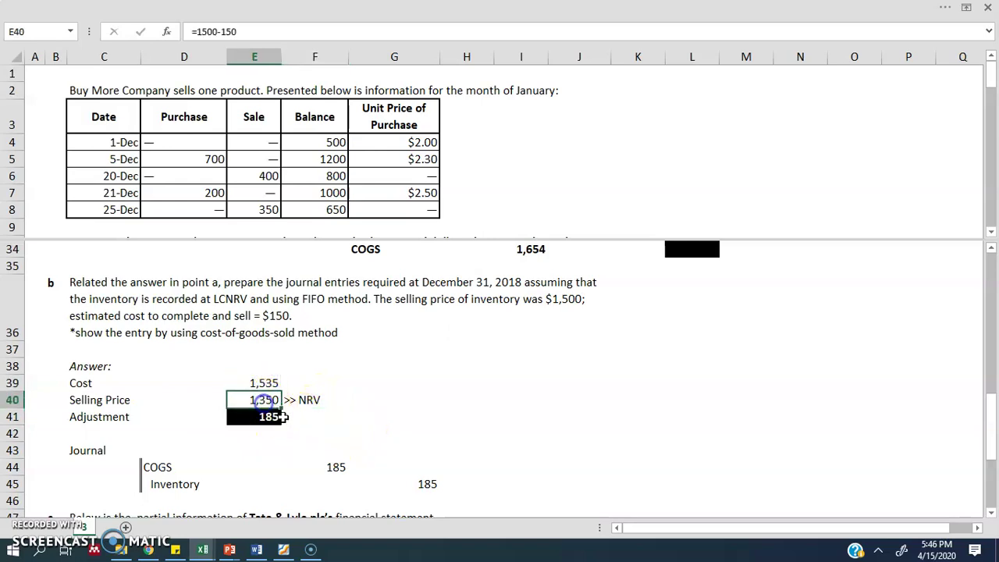
{"action": "left_click", "coordinate": [264, 383]}
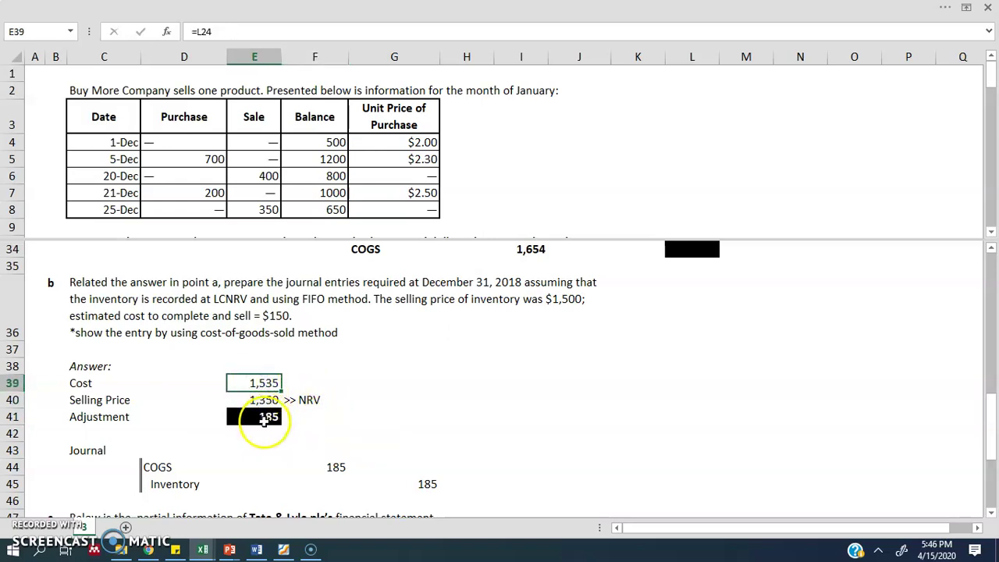
{"action": "double_click", "coordinate": [264, 419]}
{"action": "key", "text": "ctrl+Return"}
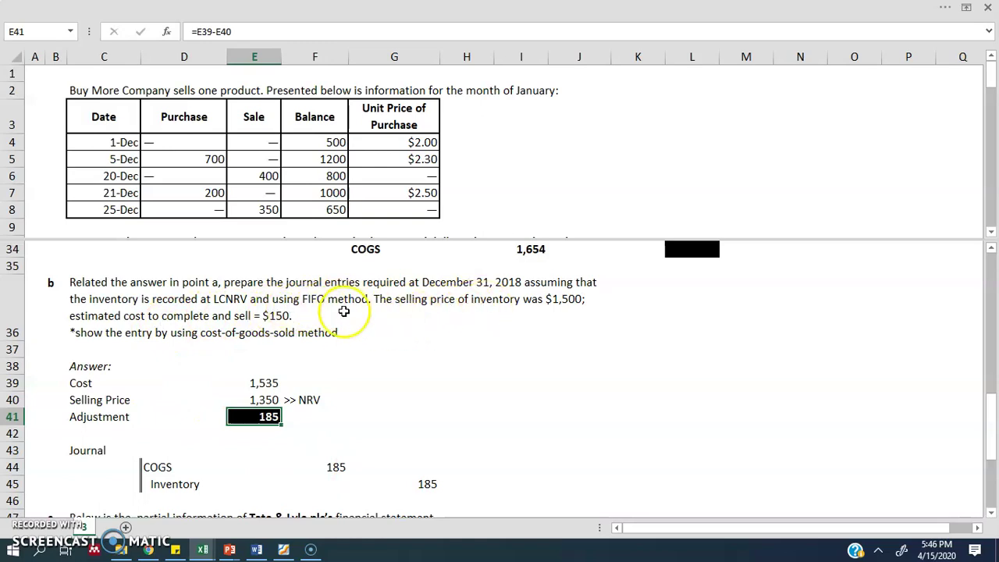
Review part b's cost-of-goods-sold method instruction and the adjusting journal entry in rows 43 to 45.
{"action": "left_click", "coordinate": [140, 331]}
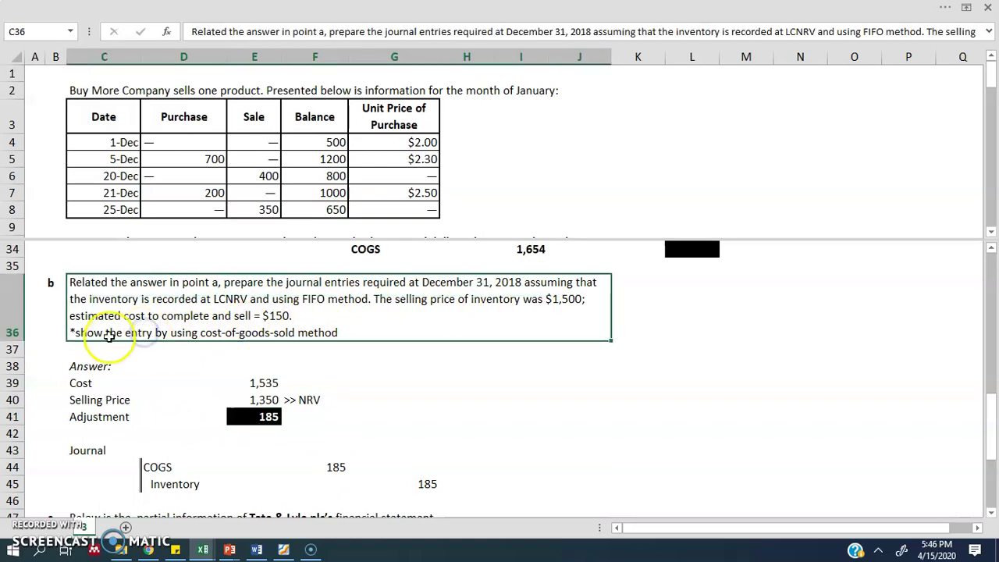
{"action": "left_click", "coordinate": [385, 385]}
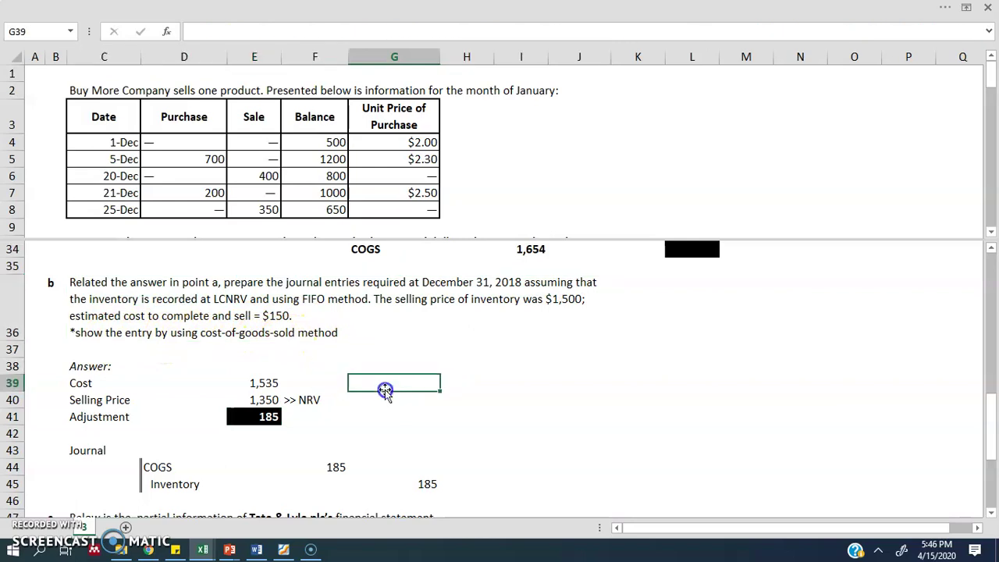
{"action": "scroll", "coordinate": [340, 433], "scroll_direction": "down", "scroll_amount": 1}
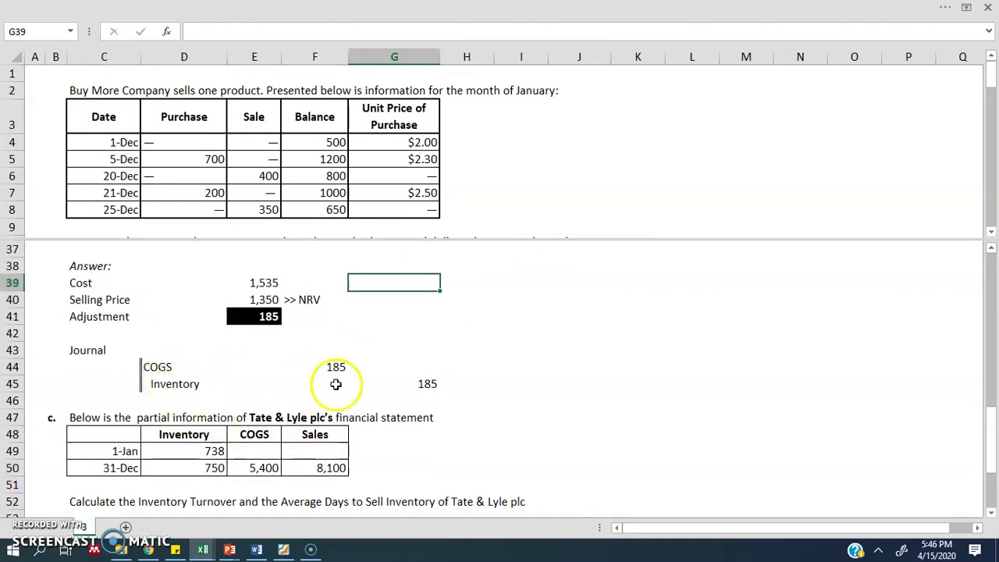
{"action": "left_click_drag", "start_coordinate": [64, 352], "coordinate": [484, 386]}
{"action": "left_click", "coordinate": [561, 385]}
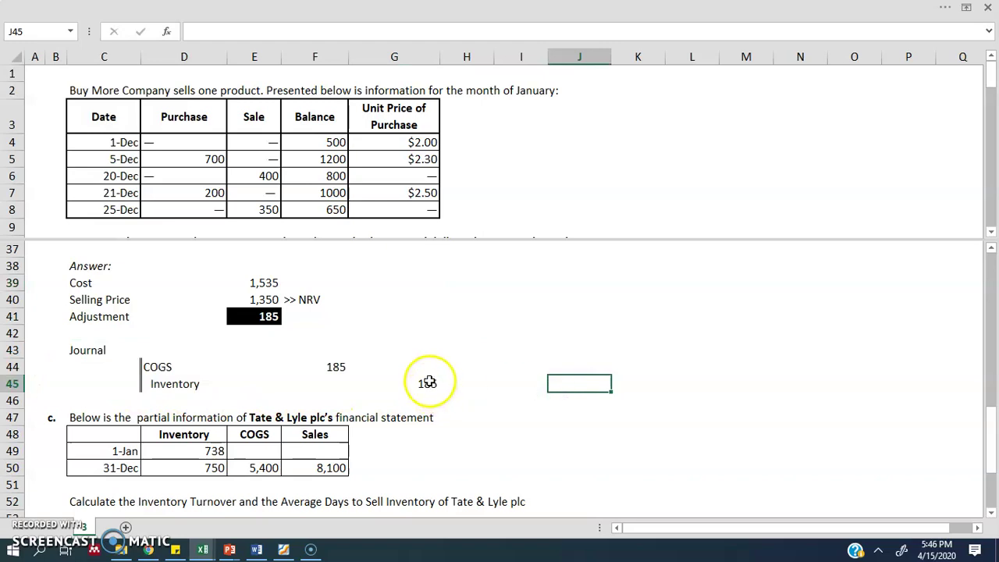
Recheck the FIFO ending inventory formula in L24 against the part b question.
{"action": "scroll", "coordinate": [428, 383], "scroll_direction": "up", "scroll_amount": 1}
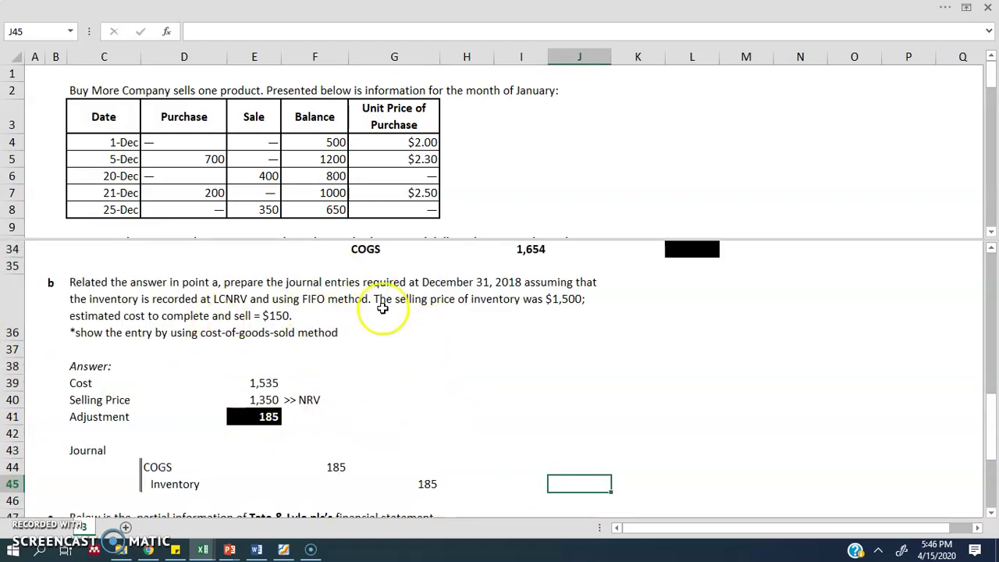
{"action": "scroll", "coordinate": [383, 308], "scroll_direction": "up", "scroll_amount": 4}
{"action": "left_click", "coordinate": [678, 284]}
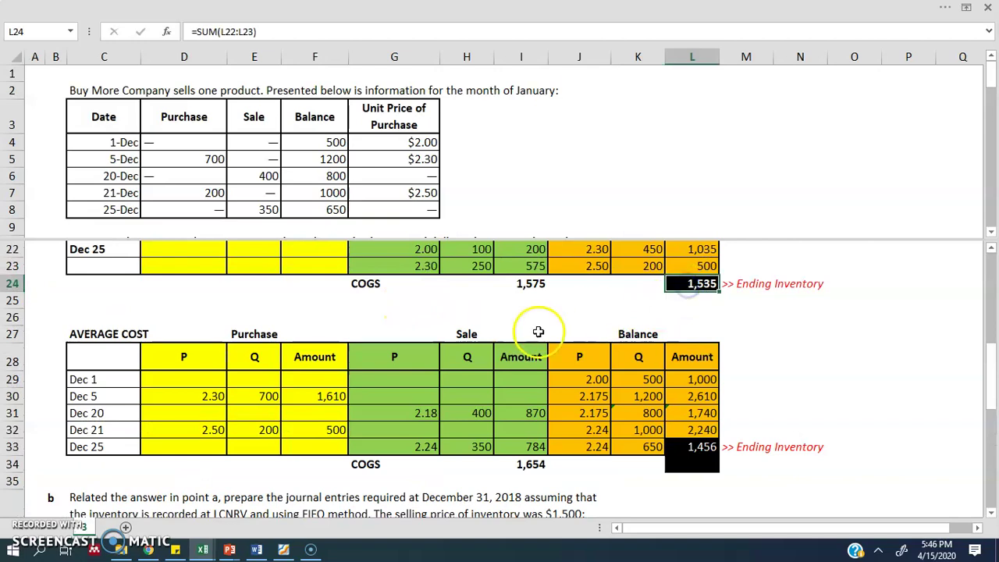
Examine the Tate & Lyle plc table in part c: the dates, beginning and ending inventory, COGS and Sales.
{"action": "scroll", "coordinate": [538, 332], "scroll_direction": "down", "scroll_amount": 7}
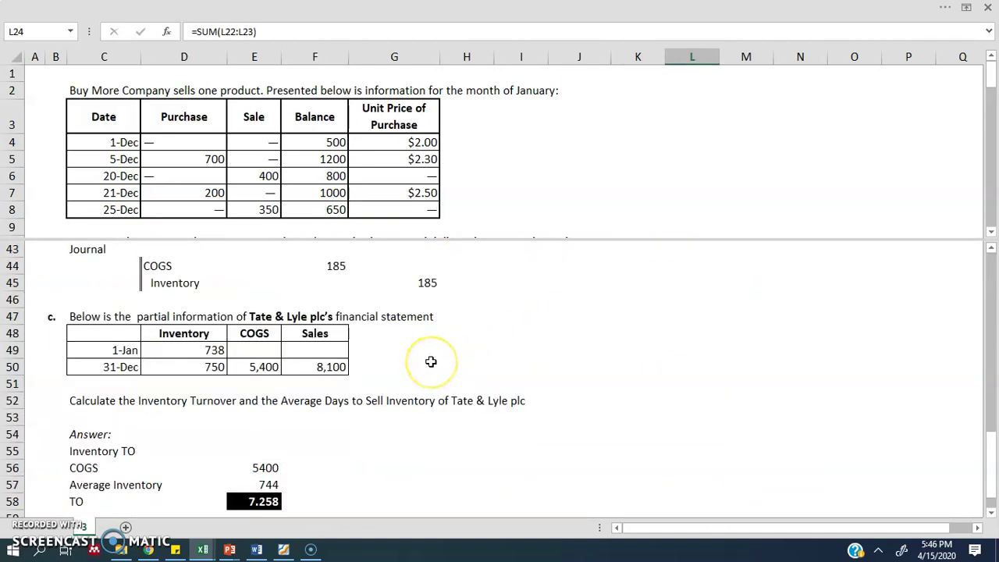
{"action": "scroll", "coordinate": [431, 361], "scroll_direction": "down", "scroll_amount": 1}
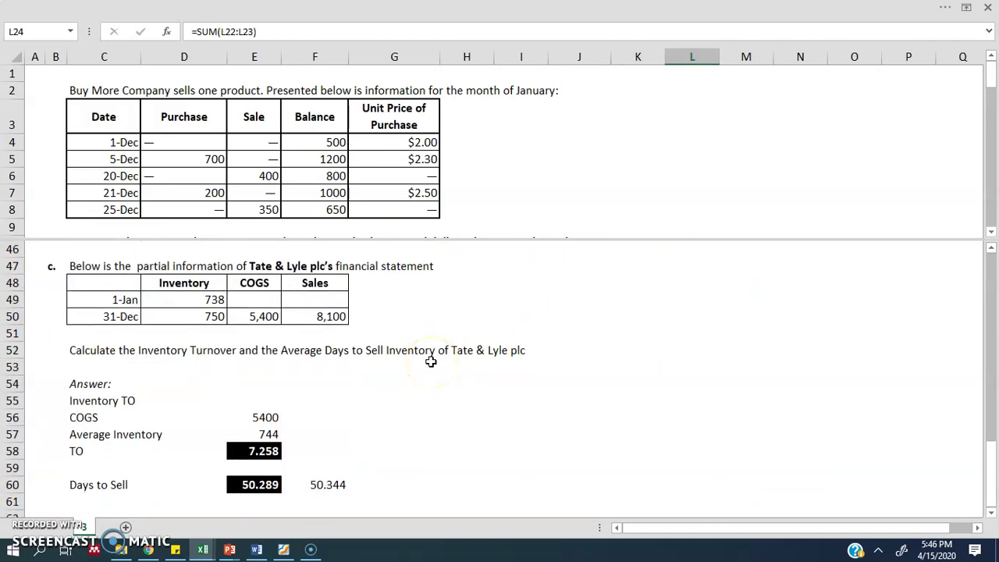
{"action": "left_click", "coordinate": [390, 416]}
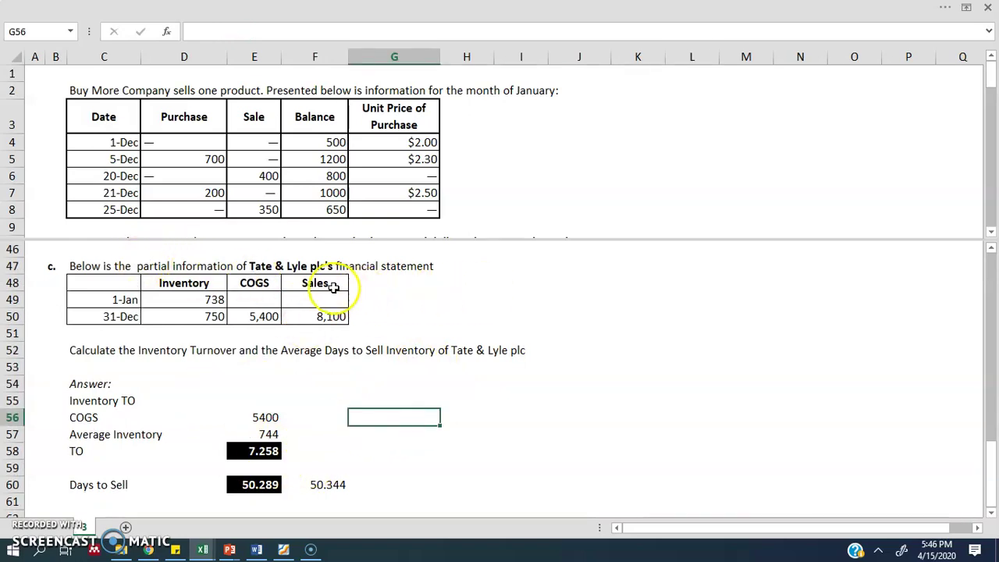
{"action": "left_click_drag", "start_coordinate": [122, 300], "coordinate": [122, 317]}
{"action": "left_click", "coordinate": [123, 318]}
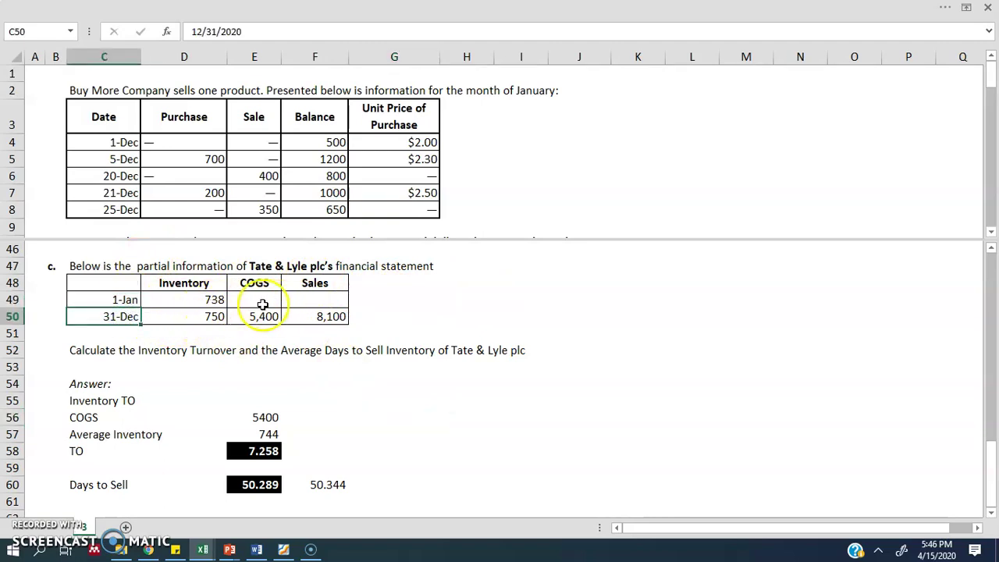
{"action": "left_click", "coordinate": [223, 300]}
{"action": "left_click", "coordinate": [199, 316]}
{"action": "left_click", "coordinate": [189, 299]}
{"action": "left_click", "coordinate": [184, 317]}
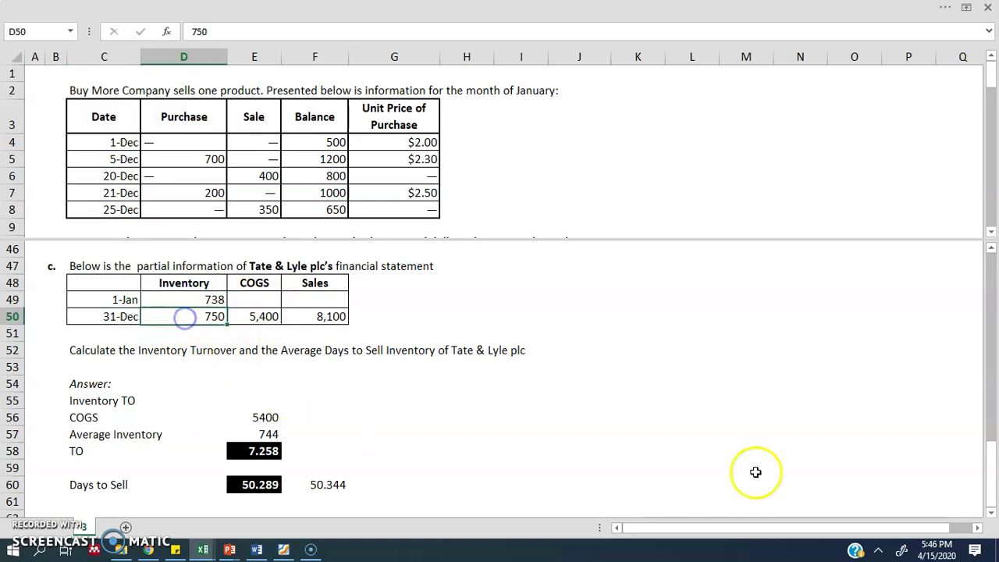
{"action": "left_click", "coordinate": [265, 320]}
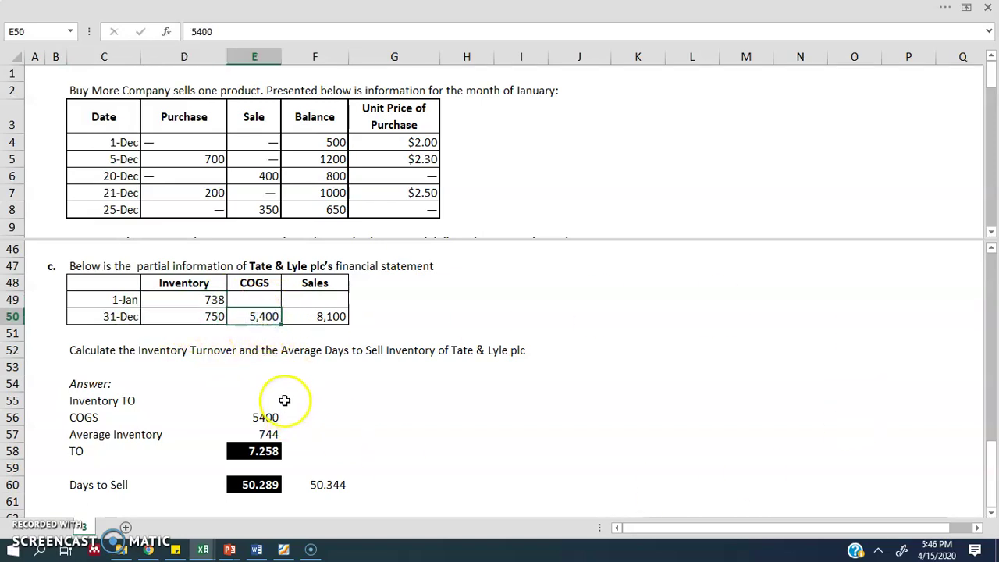
{"action": "left_click", "coordinate": [320, 314]}
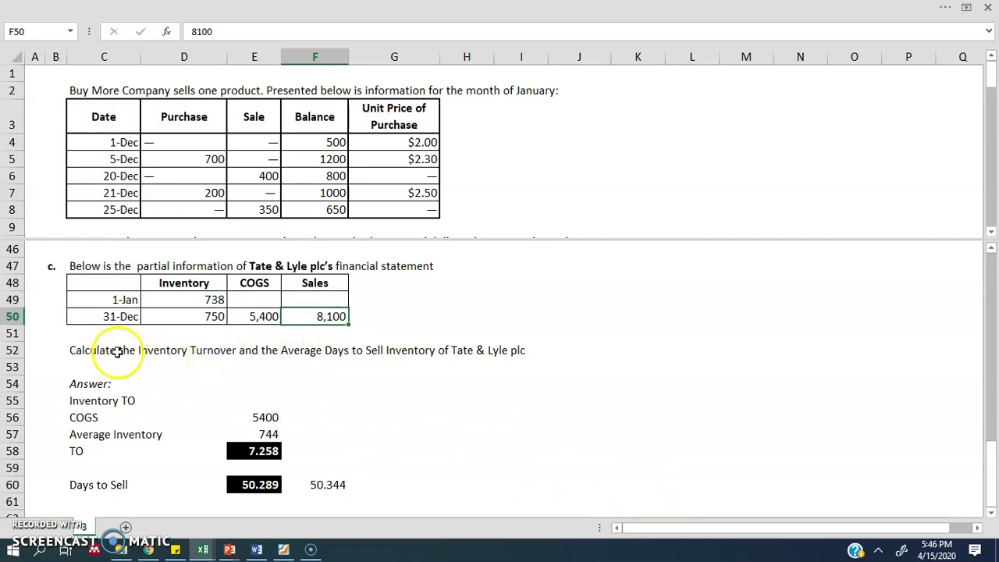
Read the part c requirement in row 52 on Inventory Turnover and Average Days to Sell Inventory.
{"action": "left_click", "coordinate": [81, 353]}
{"action": "left_click", "coordinate": [327, 352]}
{"action": "left_click", "coordinate": [467, 367]}
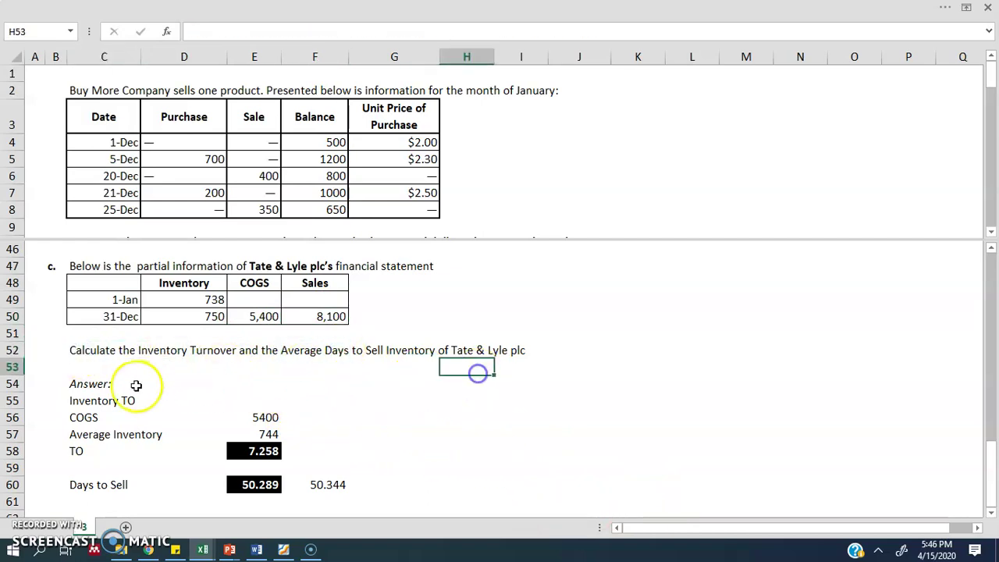
{"action": "left_click", "coordinate": [74, 362]}
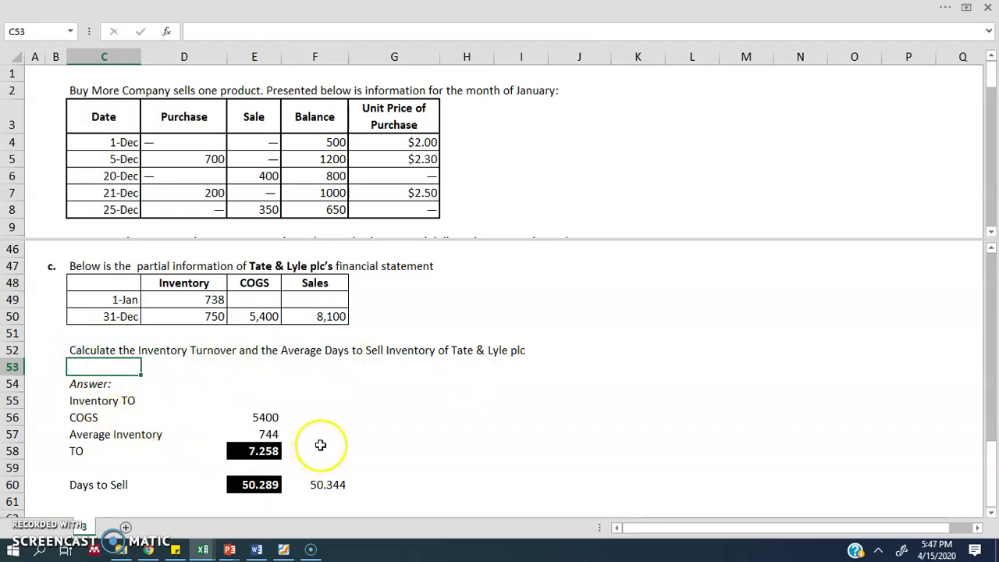
Review the Inventory TO answer labels and match the COGS figure in E56 to its source in E50.
{"action": "left_click", "coordinate": [400, 419]}
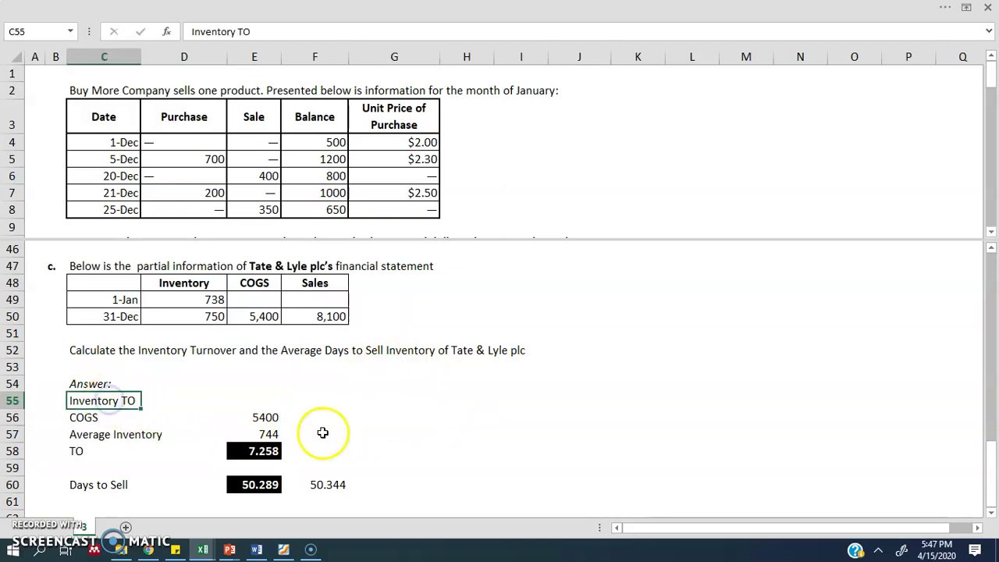
{"action": "left_click", "coordinate": [94, 417]}
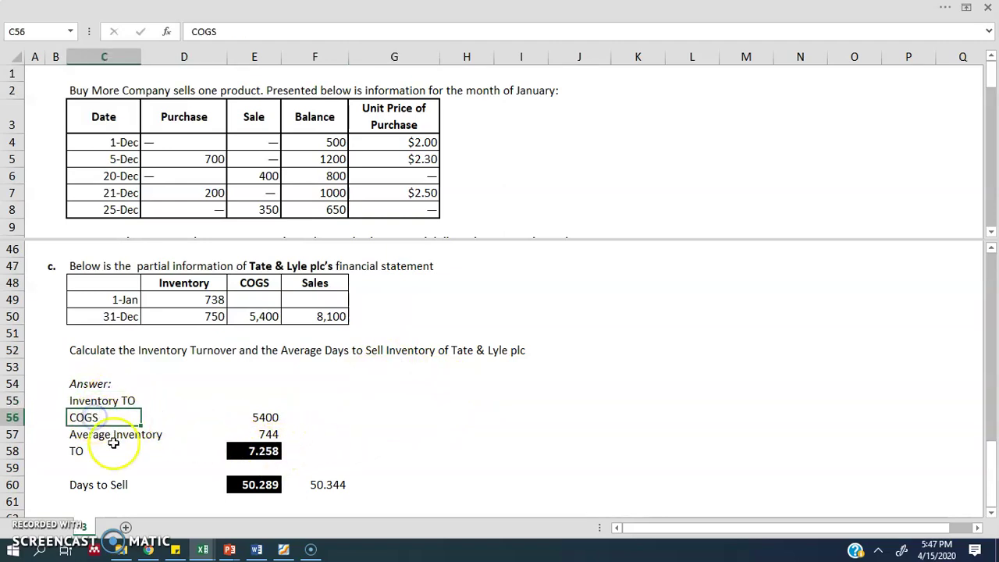
{"action": "left_click", "coordinate": [109, 449]}
{"action": "left_click", "coordinate": [269, 419]}
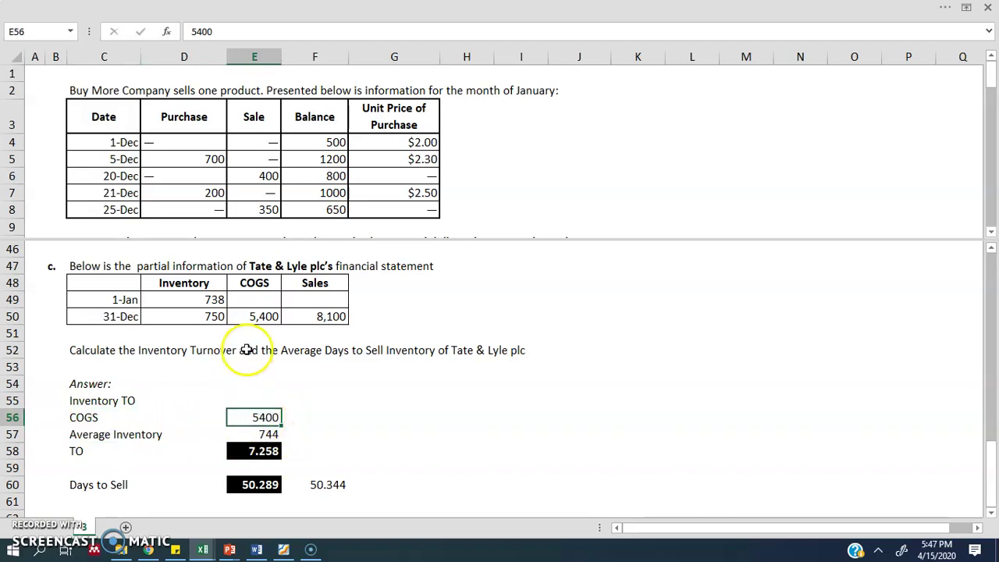
{"action": "left_click", "coordinate": [257, 317]}
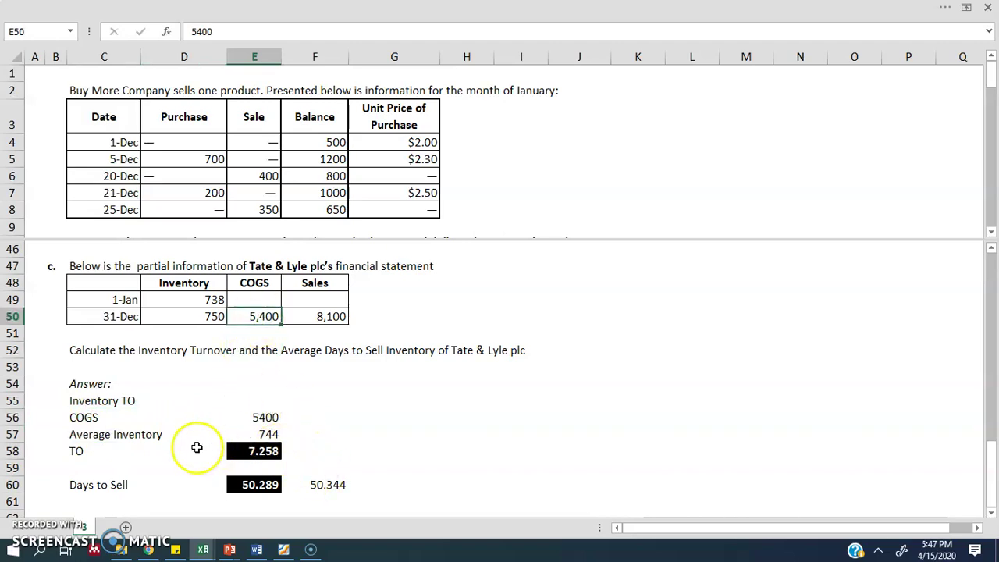
Check the Average Inventory formula in E57 against the January 1 and December 31 inventory figures.
{"action": "left_click", "coordinate": [245, 437]}
{"action": "left_click", "coordinate": [197, 299]}
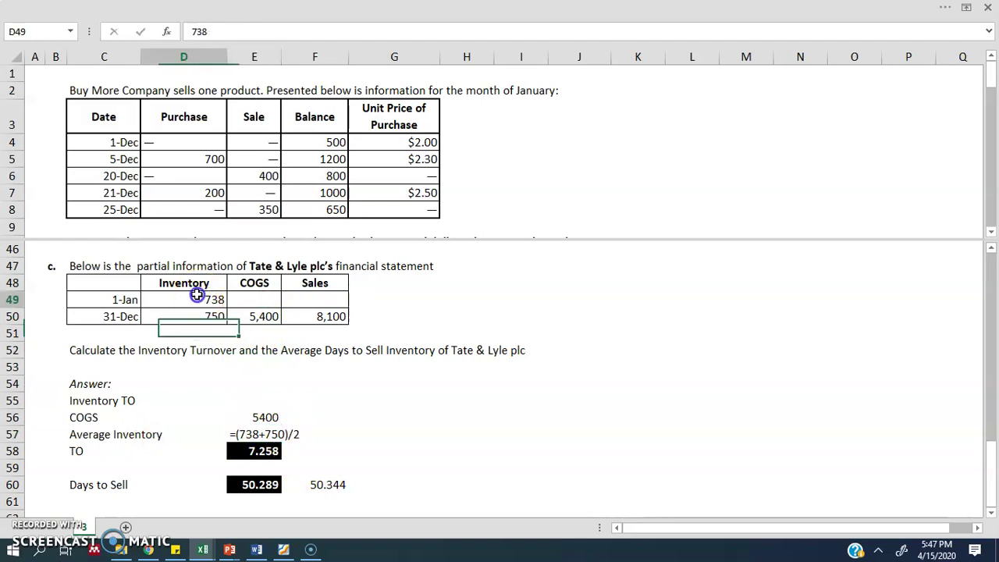
{"action": "double_click", "coordinate": [260, 433]}
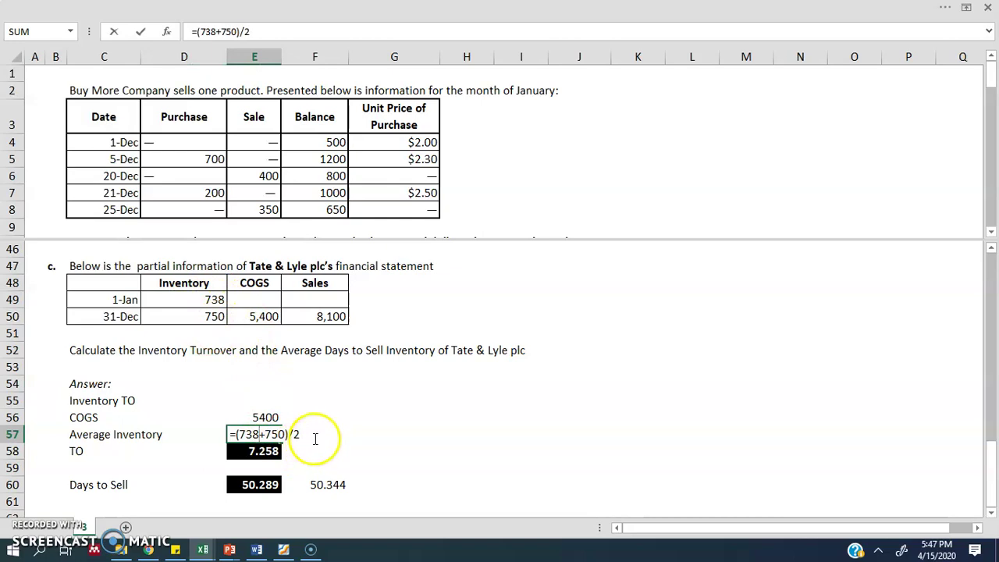
Examine the inventory turnover formula in E58, which divides COGS by Average Inventory, without changing it.
{"action": "double_click", "coordinate": [273, 451]}
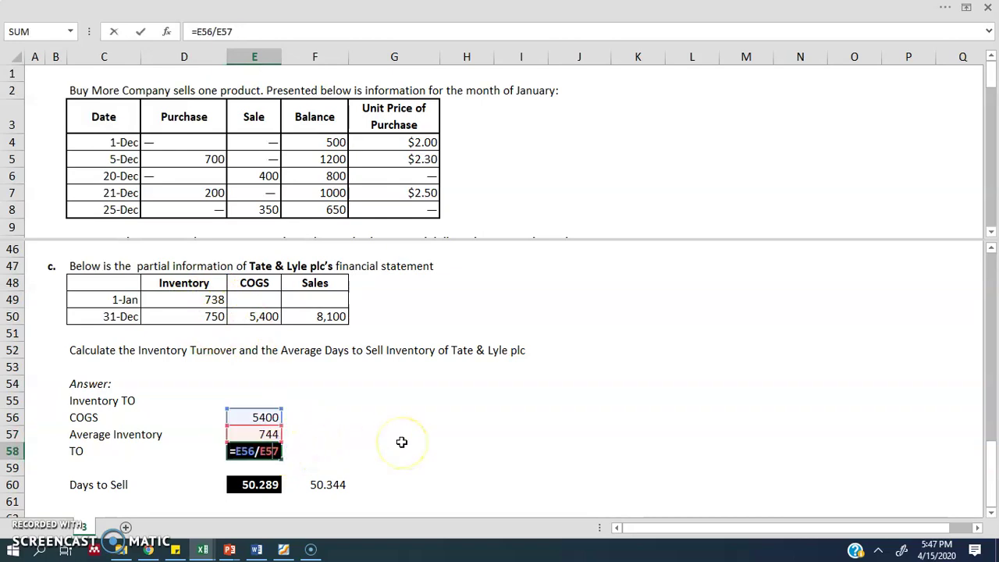
{"action": "key", "text": "Escape"}
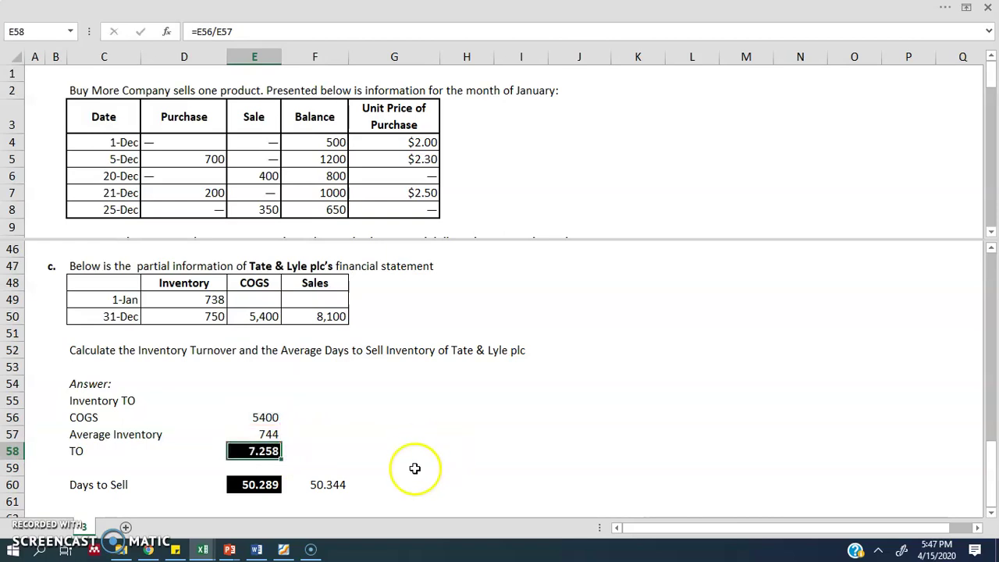
{"action": "left_click", "coordinate": [288, 452]}
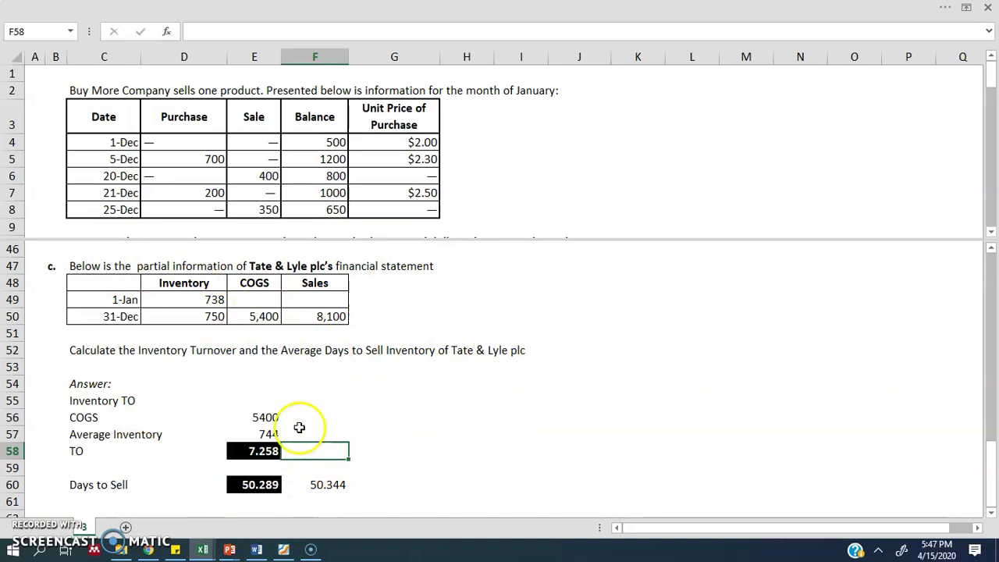
{"action": "left_click", "coordinate": [264, 453]}
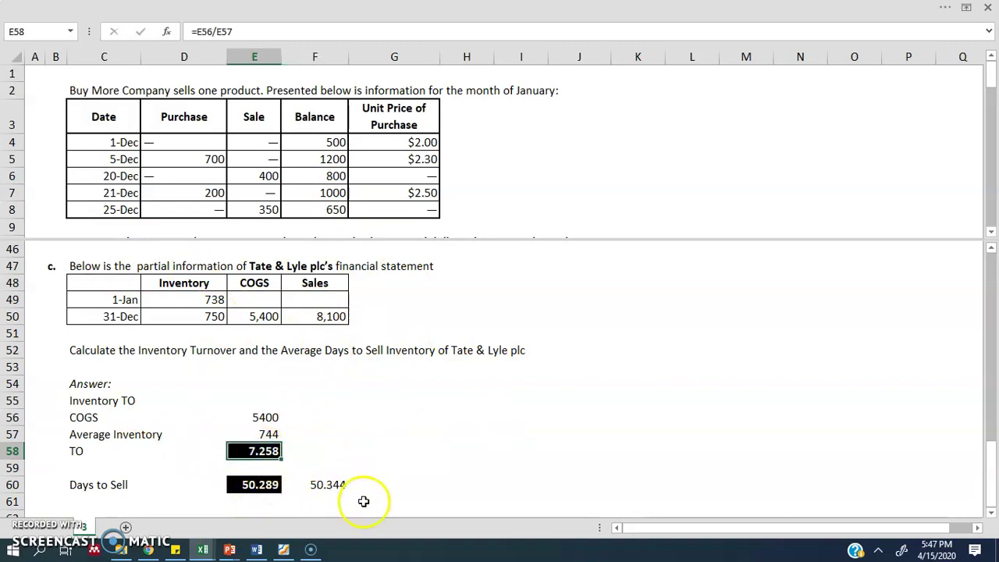
{"action": "scroll", "coordinate": [327, 446], "scroll_direction": "down", "scroll_amount": 1}
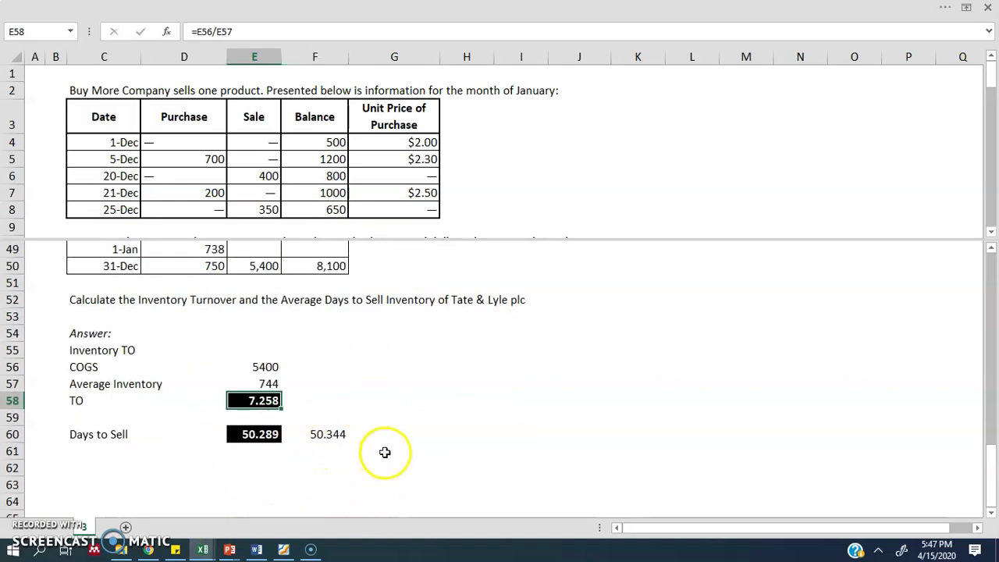
{"action": "scroll", "coordinate": [384, 452], "scroll_direction": "up", "scroll_amount": 1}
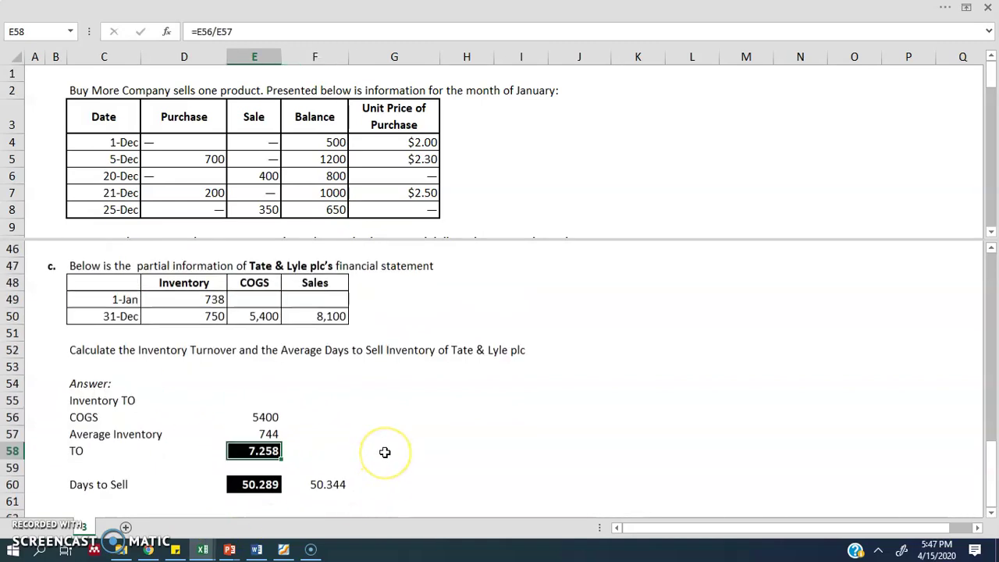
Check the Days to Sell formula in E60 and clear the extra figure beside it in F60.
{"action": "left_click", "coordinate": [265, 484], "text": "ctrl"}
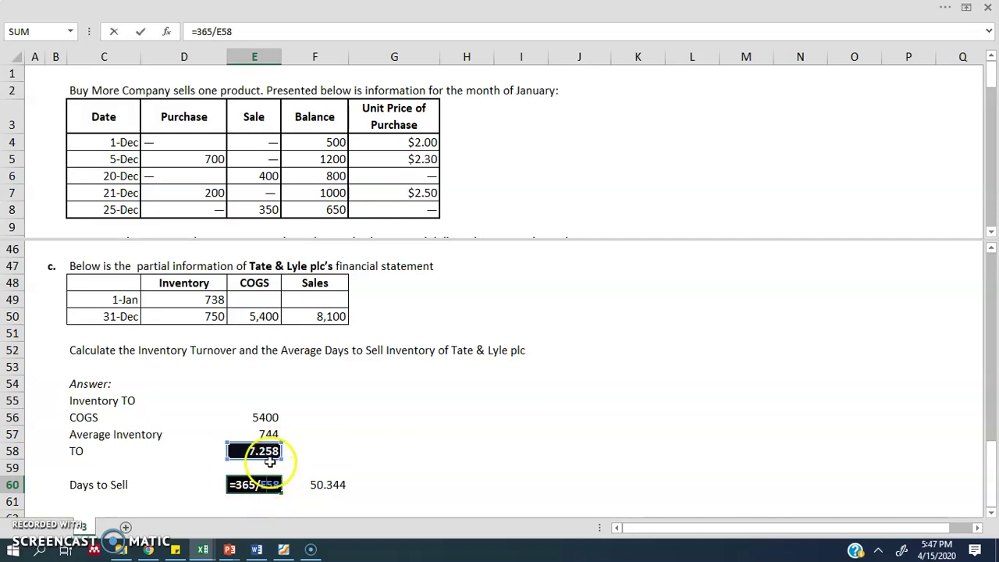
{"action": "key", "text": "ctrl+Return"}
{"action": "left_click", "coordinate": [332, 486]}
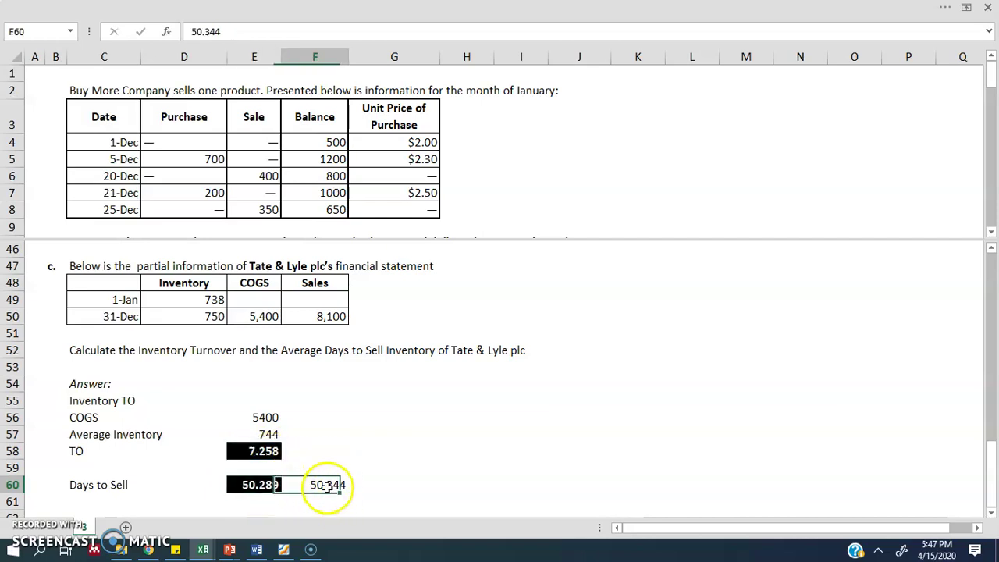
{"action": "double_click", "coordinate": [263, 485]}
{"action": "key", "text": "Escape"}
{"action": "left_click", "coordinate": [326, 485]}
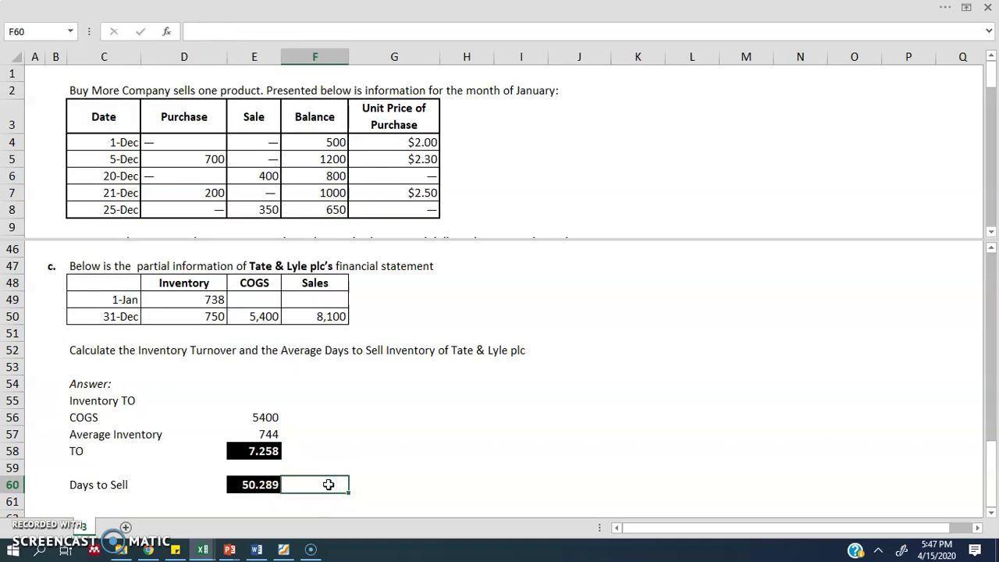
{"action": "left_click", "coordinate": [329, 481]}
{"action": "type", "text": ">>"}
{"action": "scroll", "coordinate": [329, 482], "scroll_direction": "down", "scroll_amount": 2}
{"action": "scroll", "coordinate": [328, 479], "scroll_direction": "up", "scroll_amount": 1}
{"action": "type", "text": "hari"}
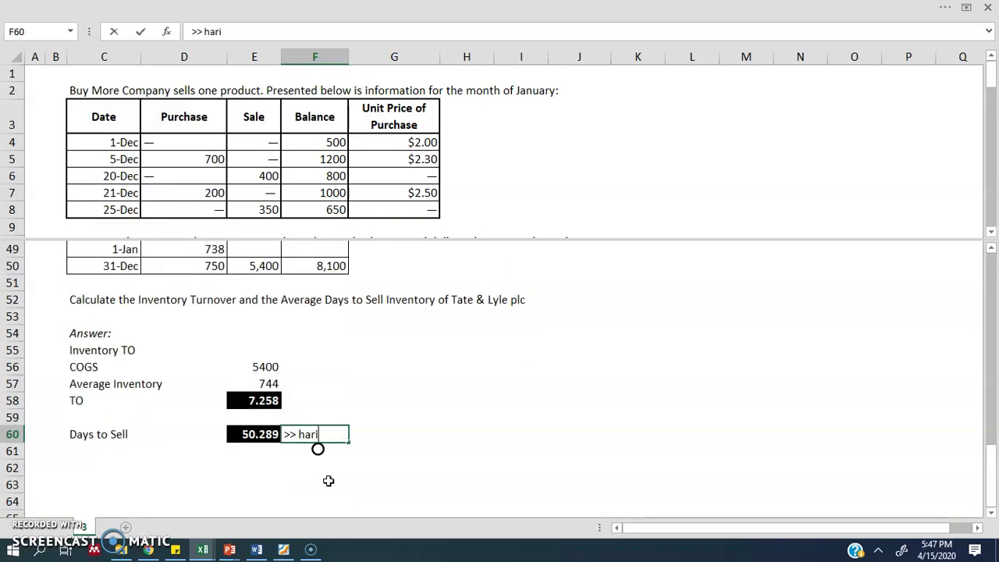
{"action": "left_click", "coordinate": [424, 399]}
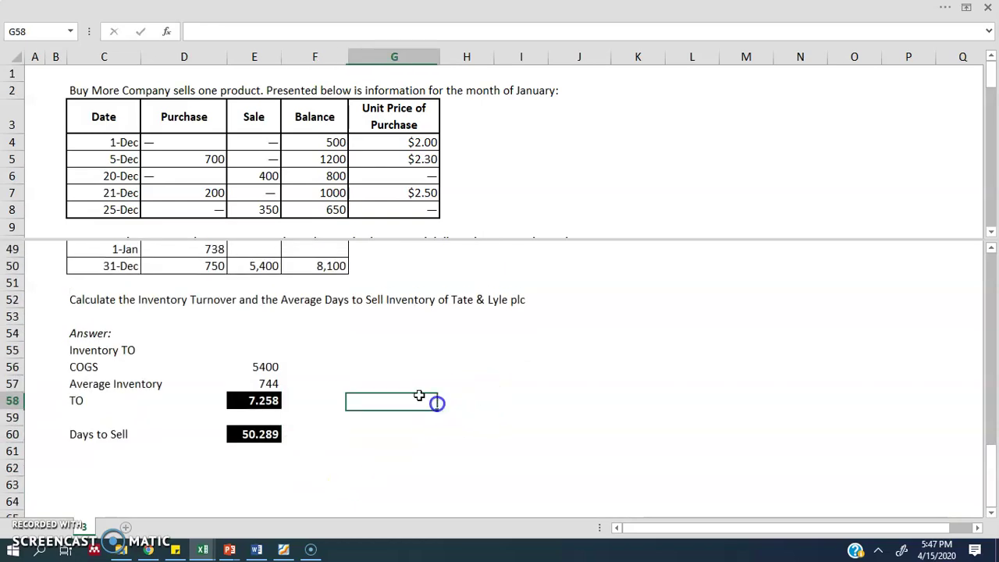
Recheck the Days to Sell formula in E60 and look back over the FIFO schedule above.
{"action": "left_click", "coordinate": [260, 434]}
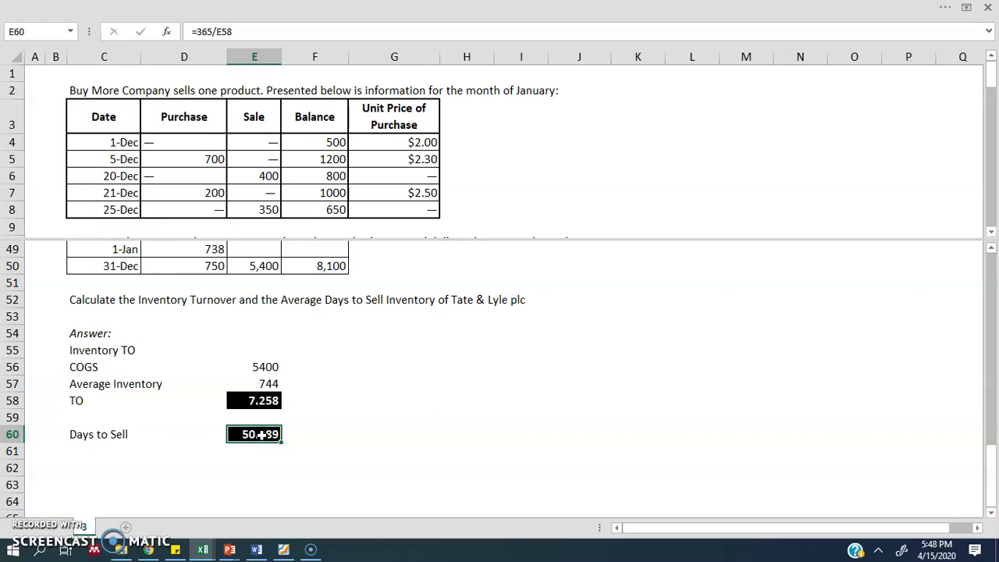
{"action": "left_click", "coordinate": [443, 419]}
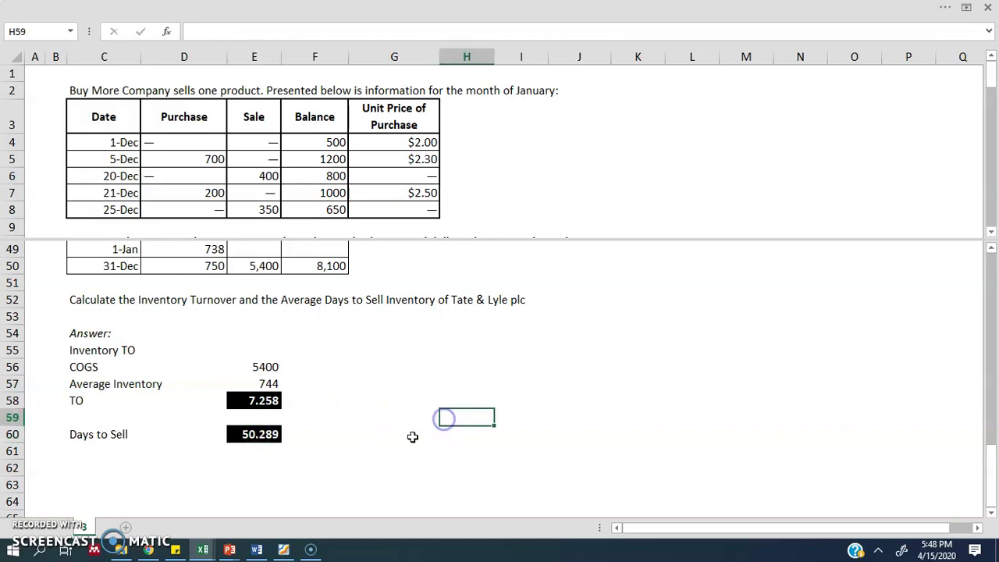
{"action": "scroll", "coordinate": [395, 433], "scroll_direction": "up", "scroll_amount": 5}
{"action": "scroll", "coordinate": [395, 433], "scroll_direction": "up", "scroll_amount": 11}
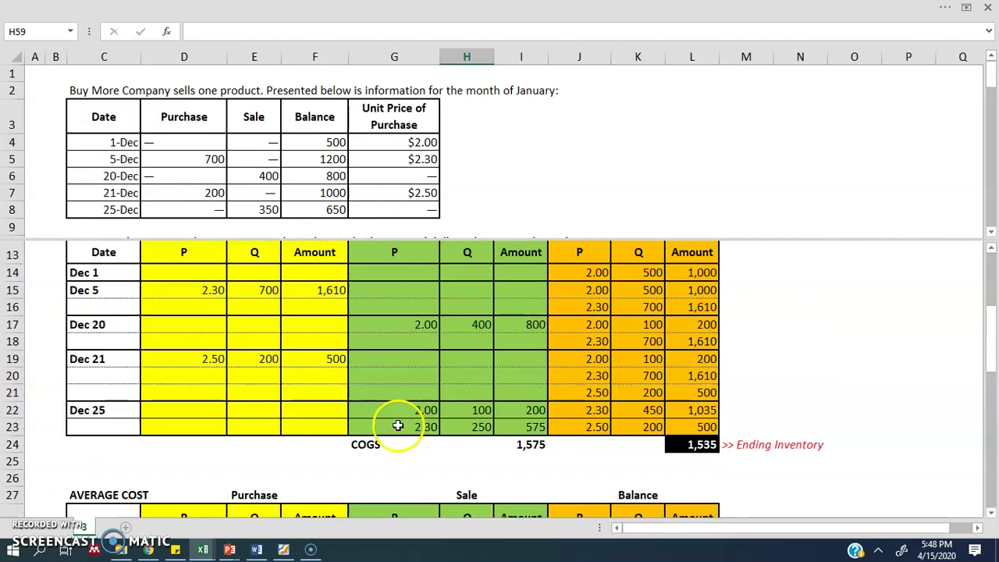
{"action": "scroll", "coordinate": [383, 451], "scroll_direction": "down", "scroll_amount": 7}
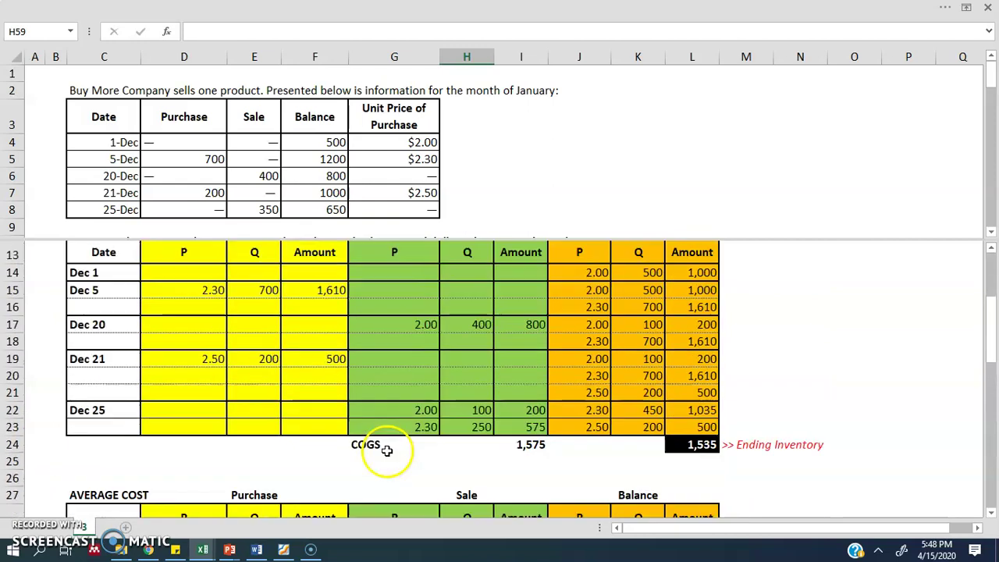